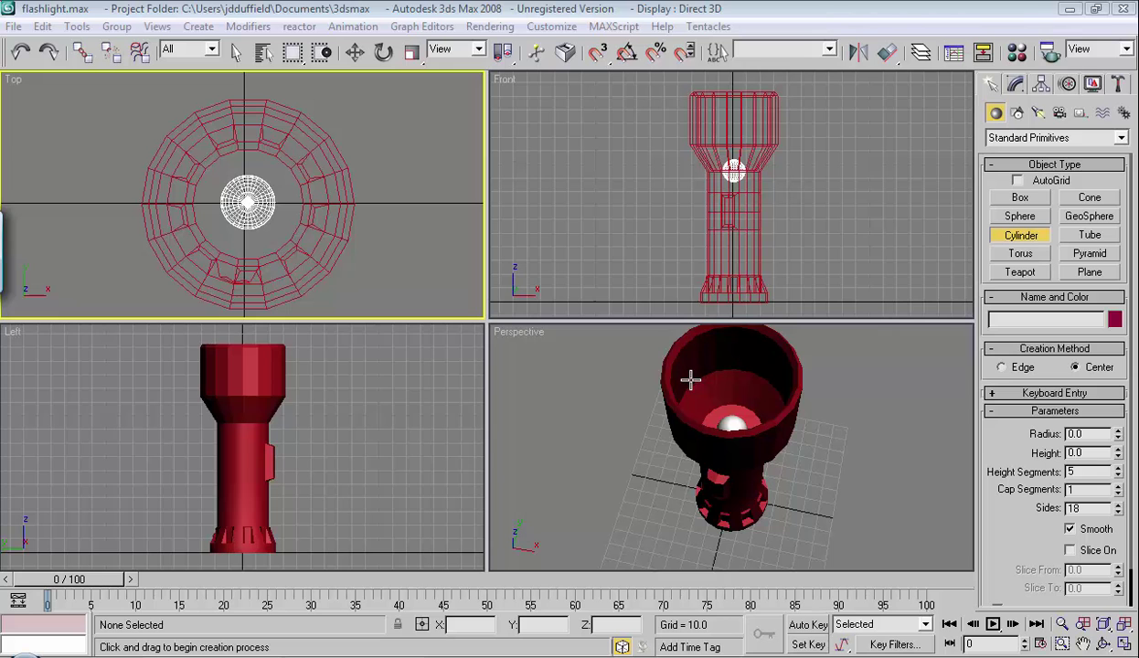
Draw a wide, flat Cylinder disc centred on the flashlight in the Top viewport.
left_click(1023, 236)
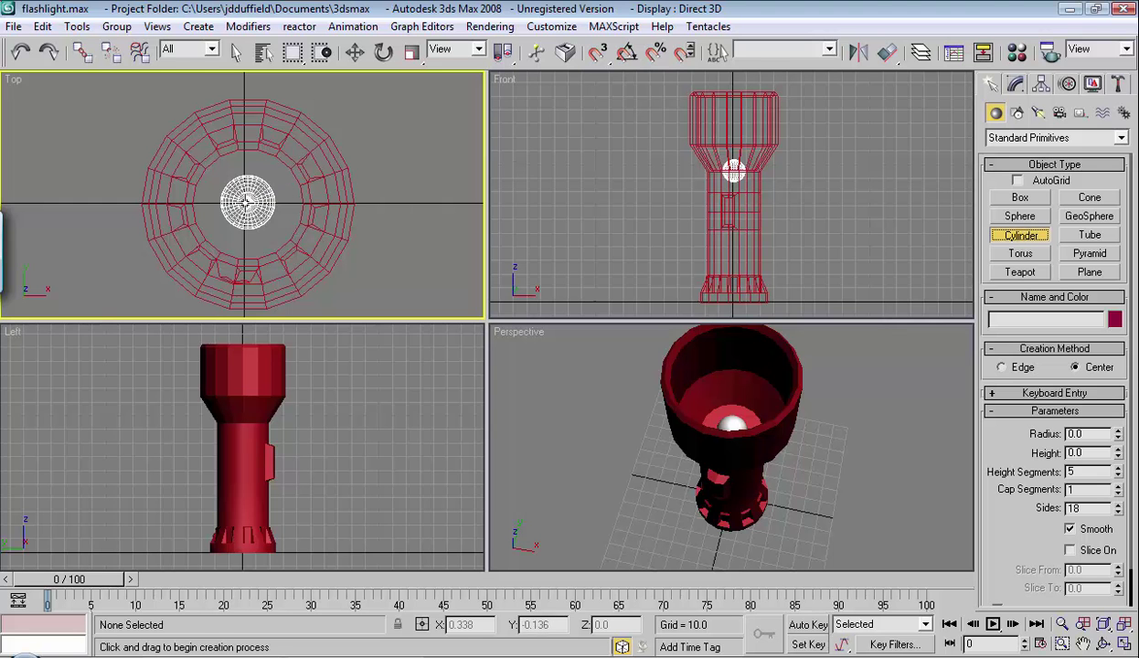
left_click_drag(246, 203, 310, 274)
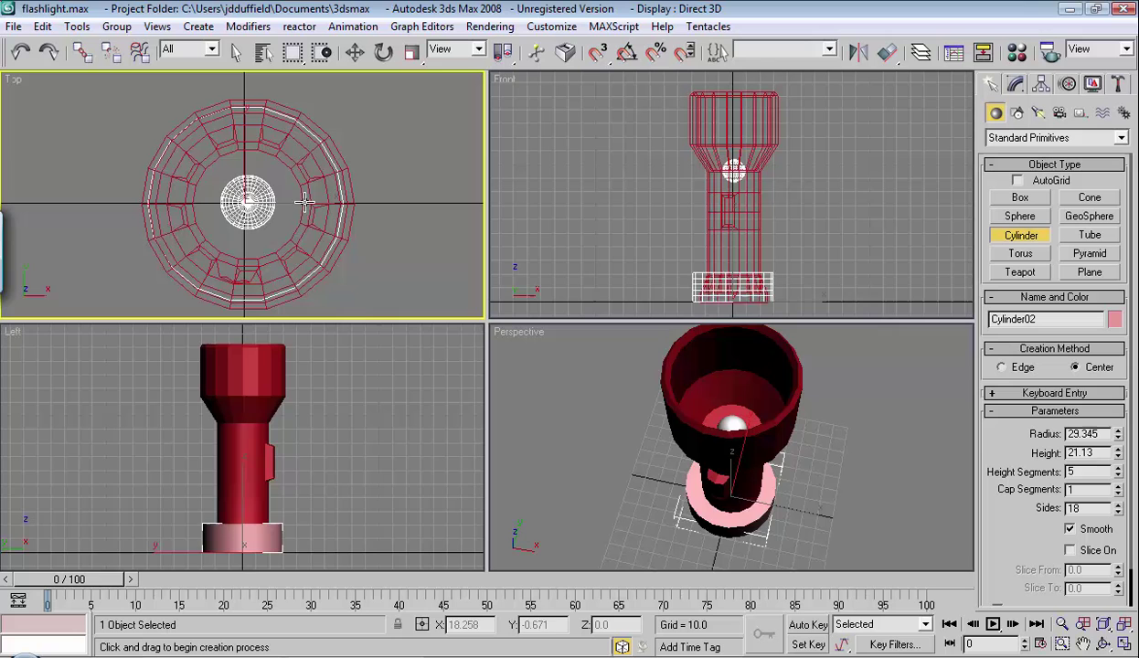
left_click(309, 254)
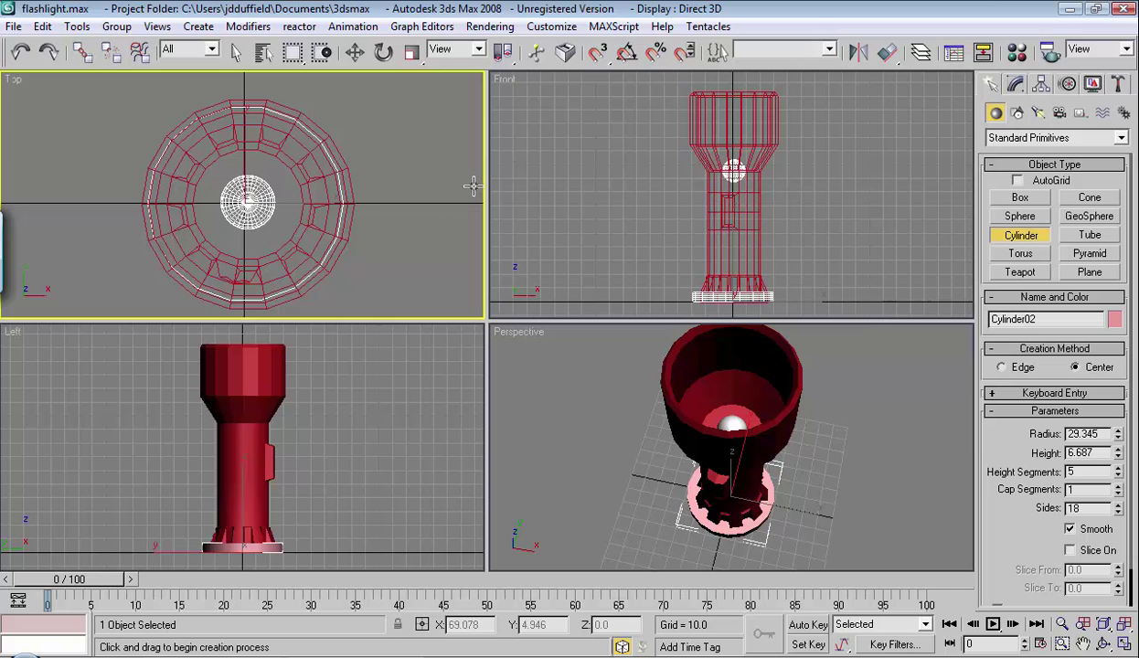
Move the disc up in the Front viewport so it sits on the flashlight's top.
left_click(355, 53)
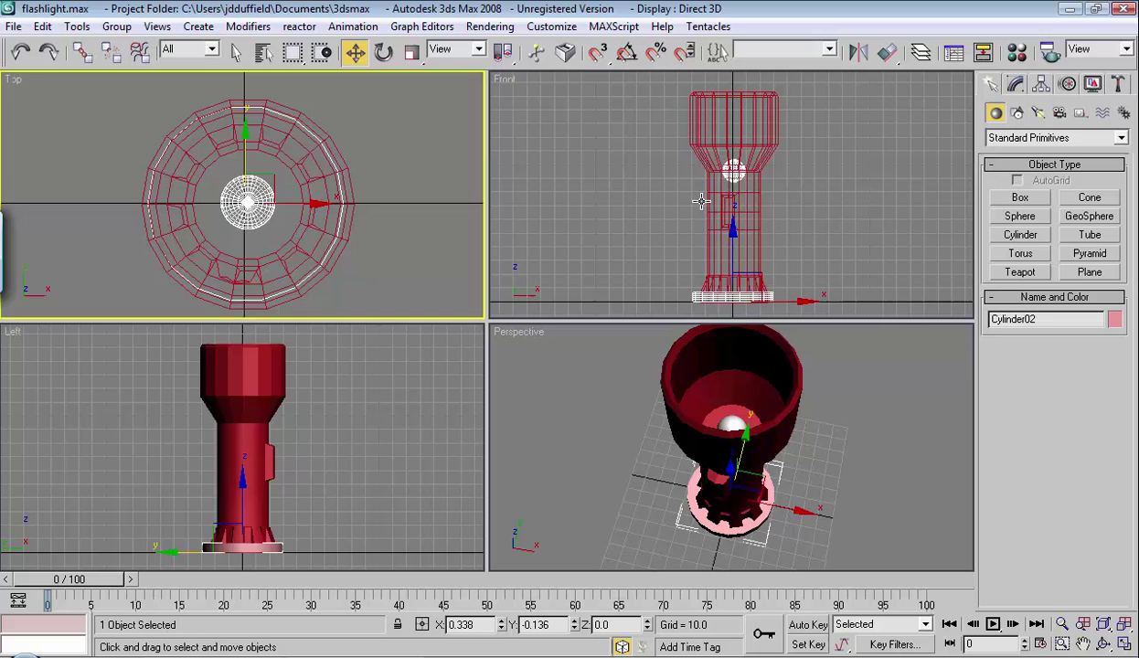
right_click(820, 180)
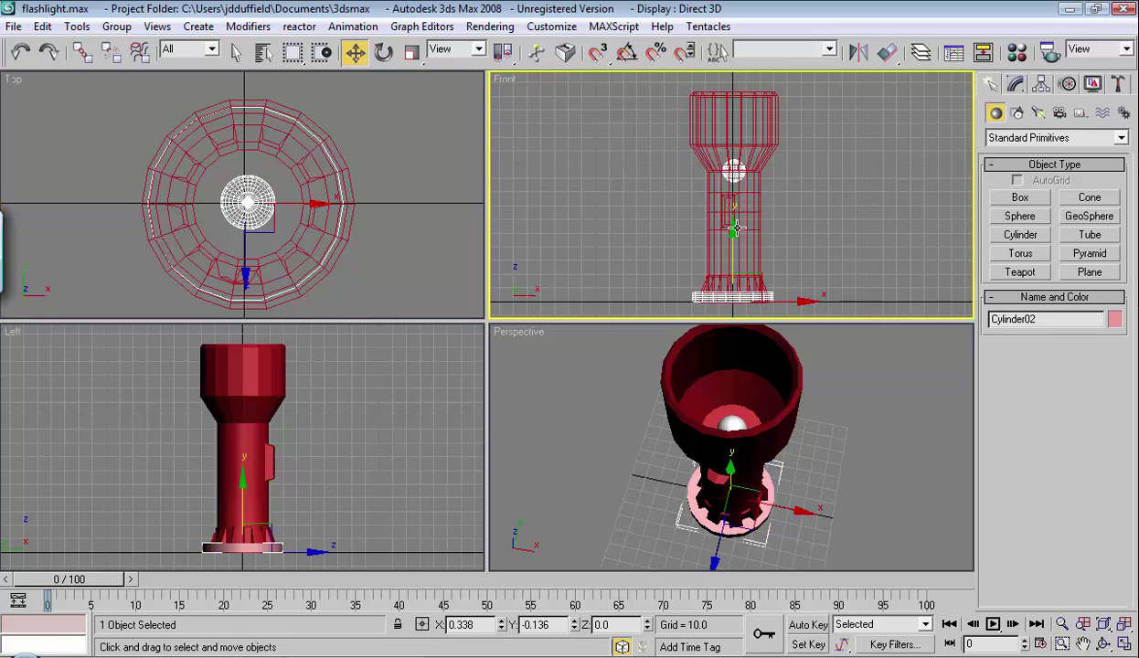
left_click_drag(731, 228, 721, 33)
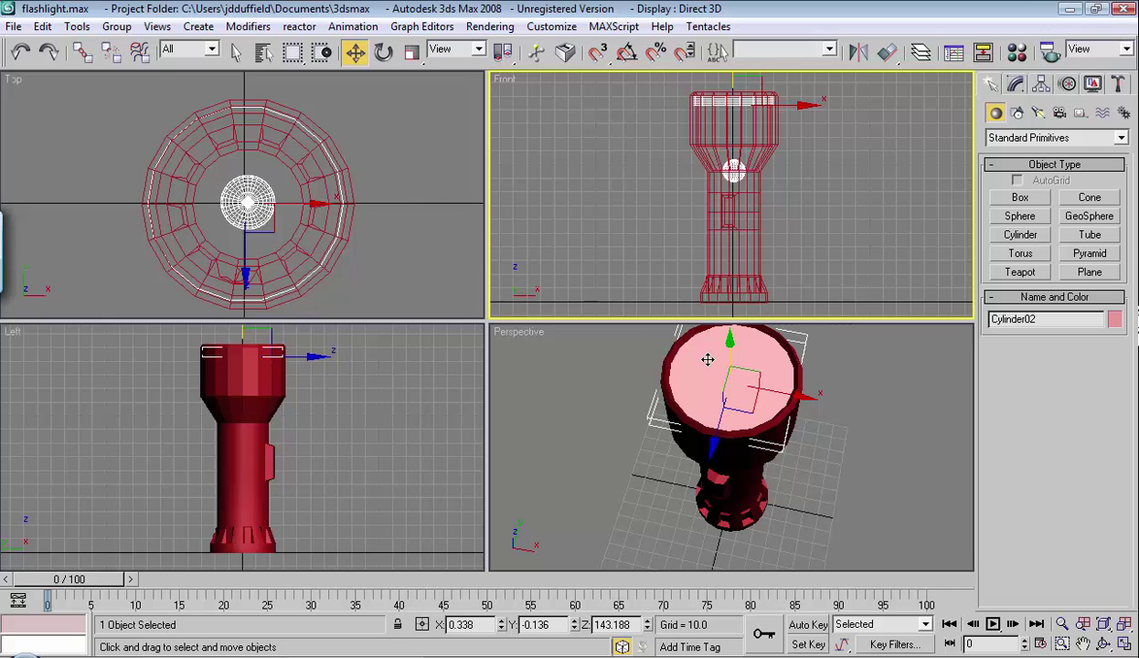
Select the disc Cylinder02 and assign it a new material from the Material Editor.
left_click(1017, 53)
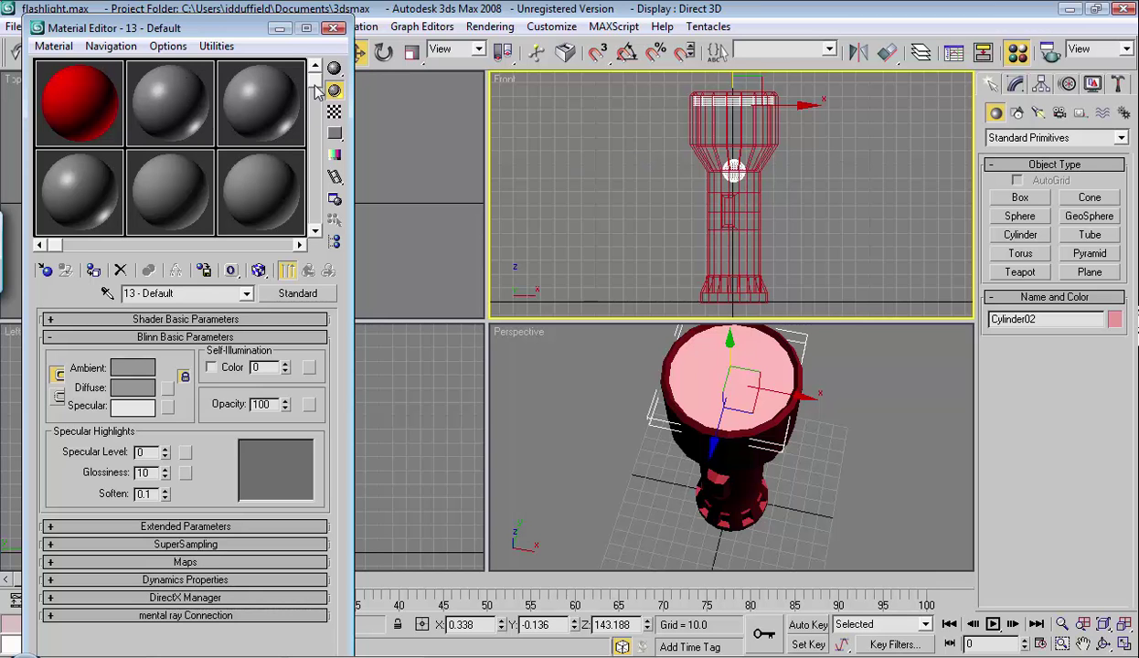
left_click_drag(314, 86, 315, 235)
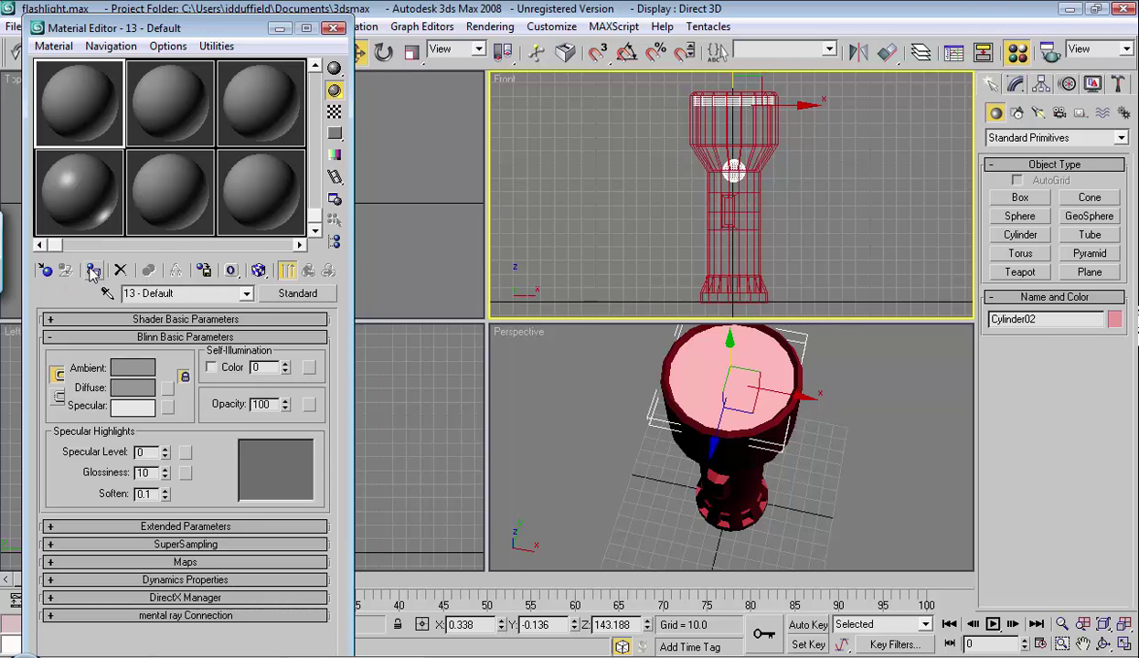
left_click(599, 341)
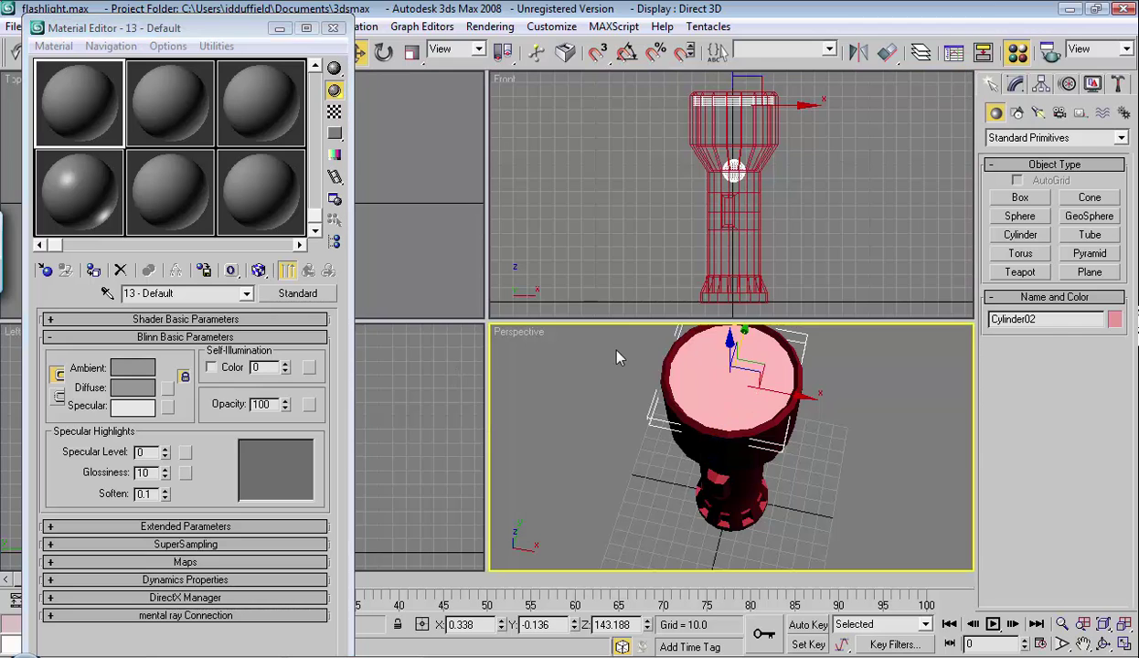
left_click(755, 358)
left_click(93, 270)
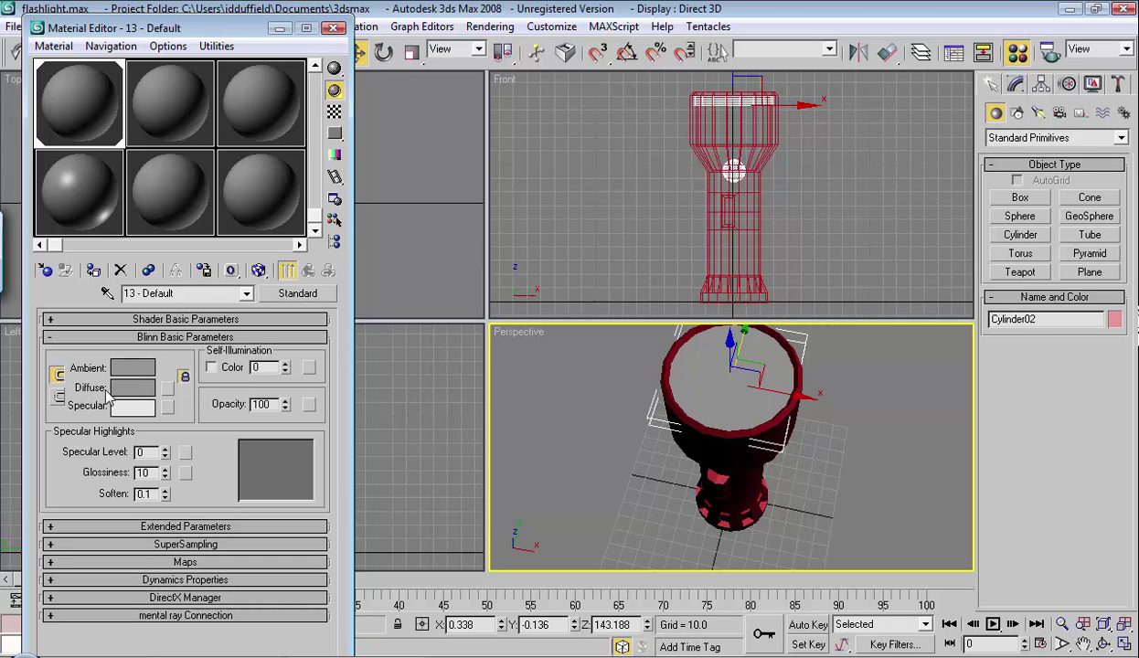
Unlink ambient and diffuse, then make diffuse black and ambient light grey.
left_click(58, 375)
left_click(53, 337)
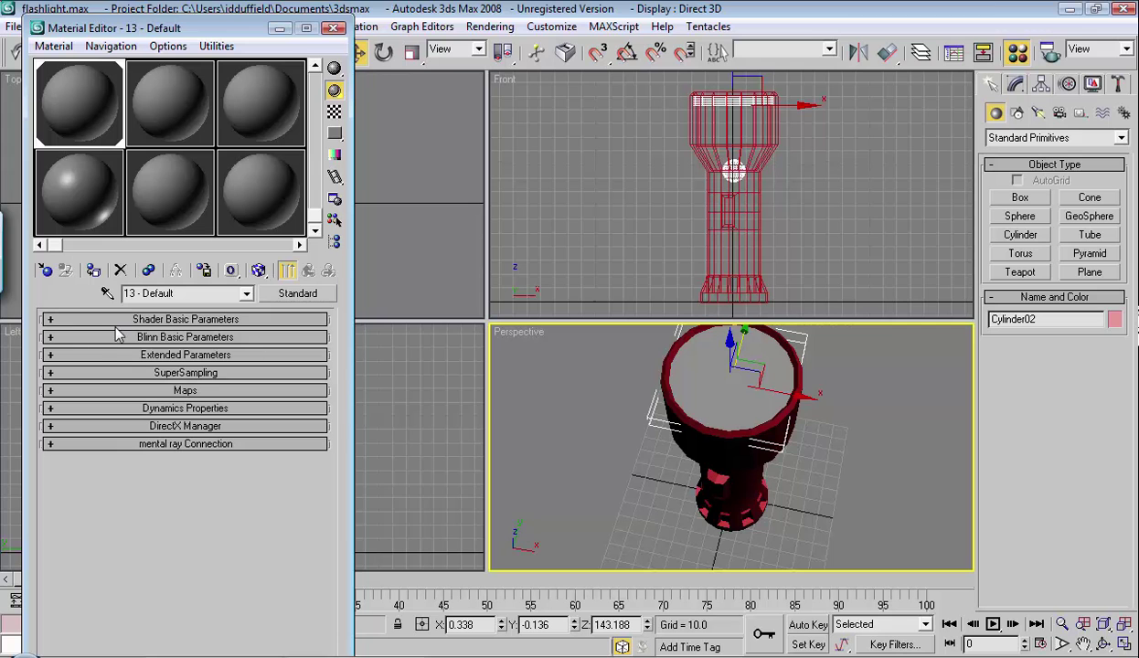
left_click(50, 336)
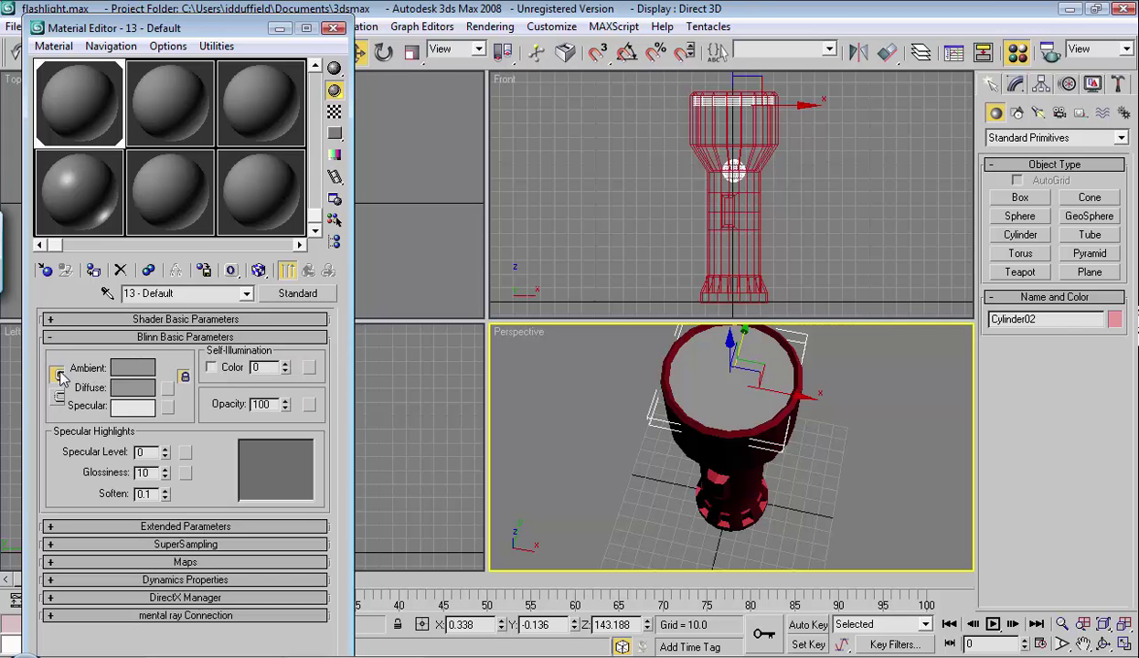
left_click(133, 391)
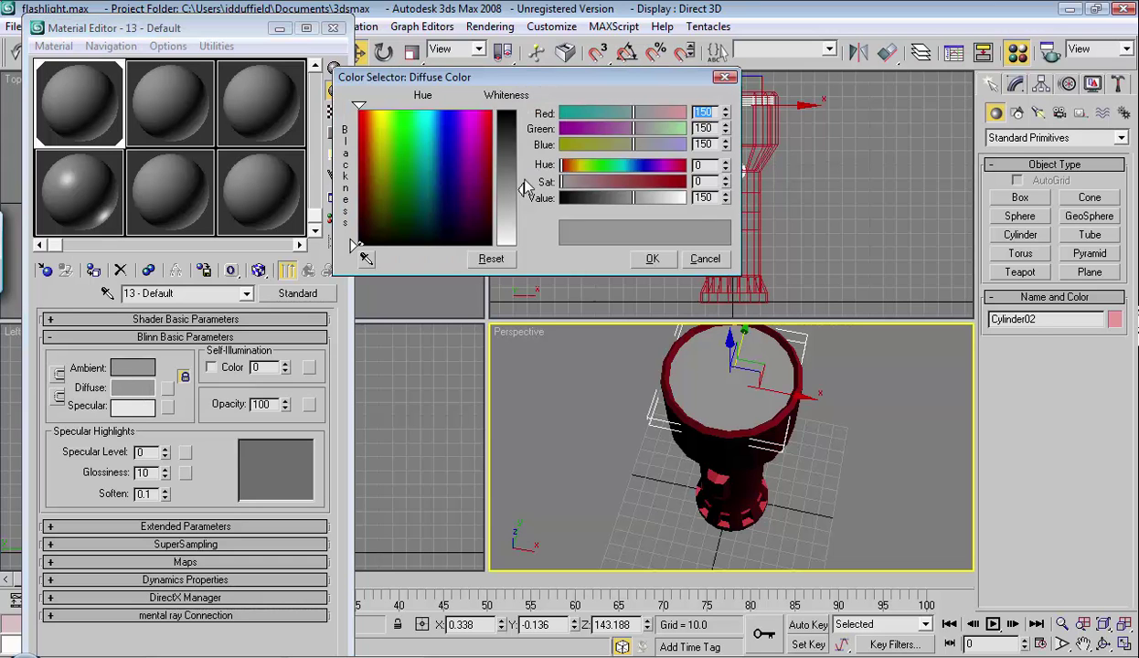
left_click_drag(525, 188, 520, 112)
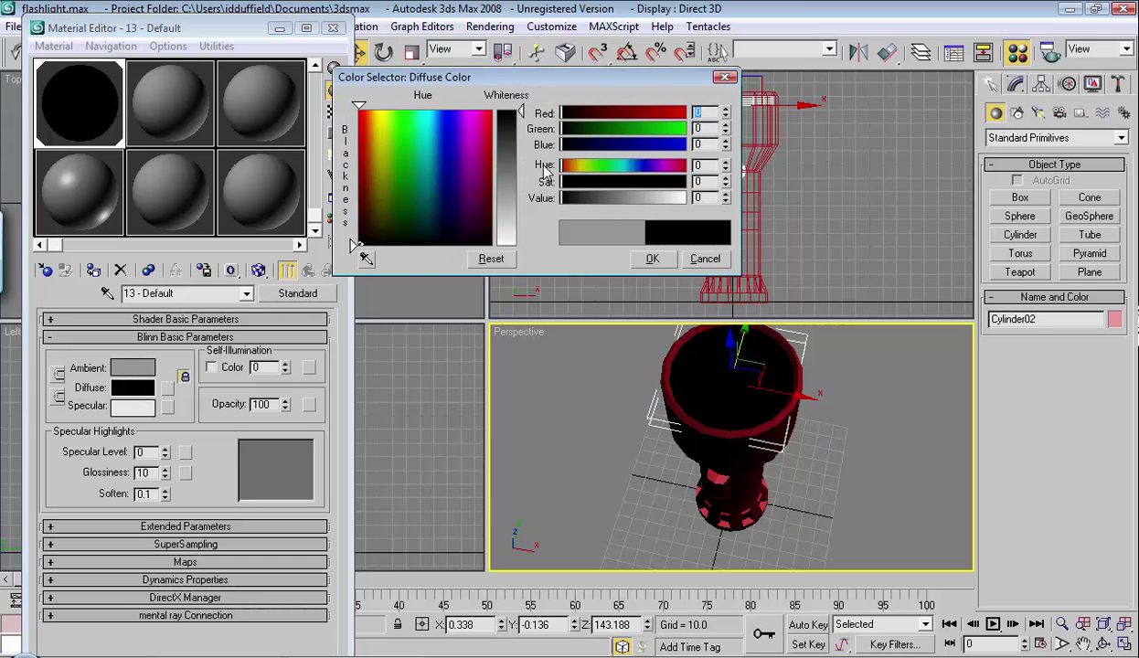
left_click(649, 259)
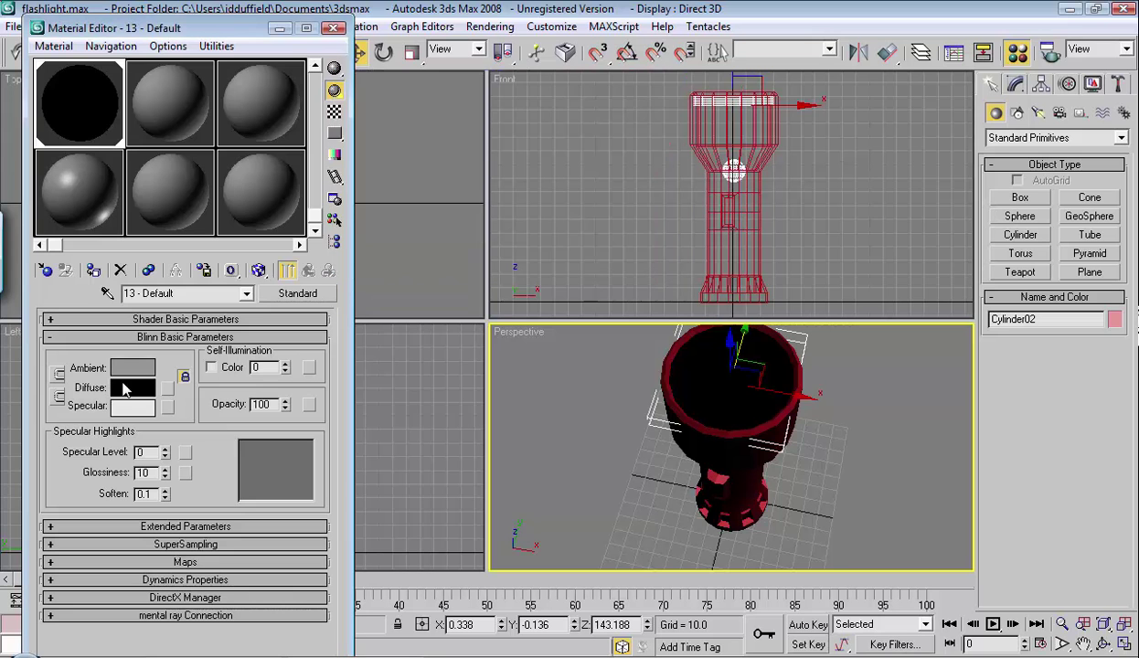
left_click(134, 370)
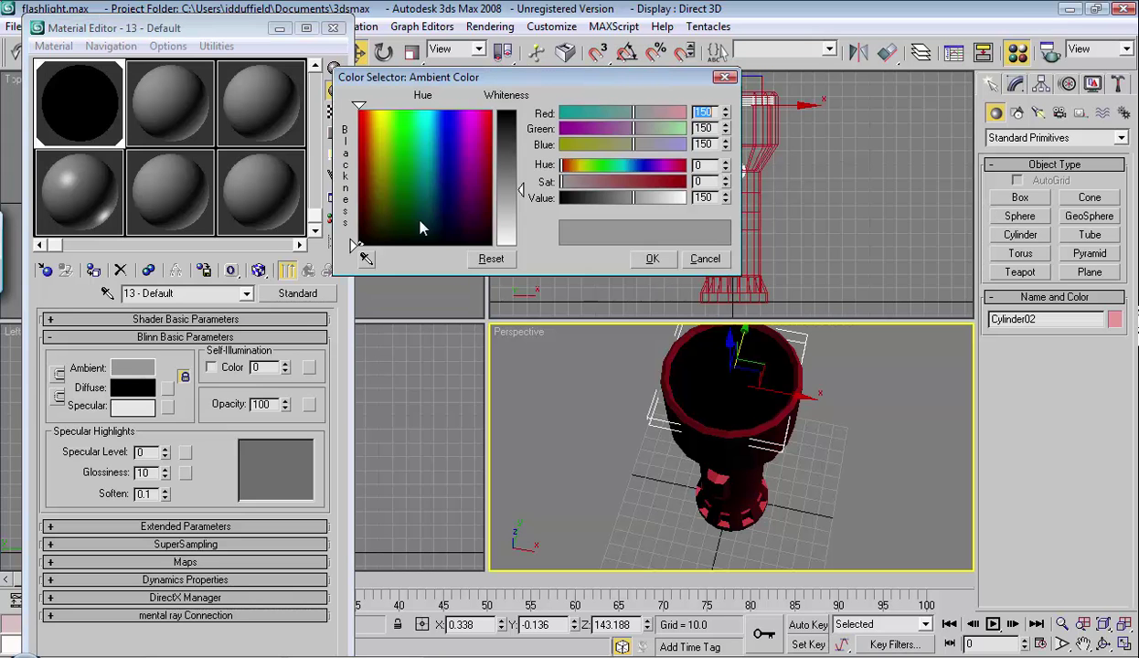
left_click_drag(514, 199, 519, 225)
left_click(655, 259)
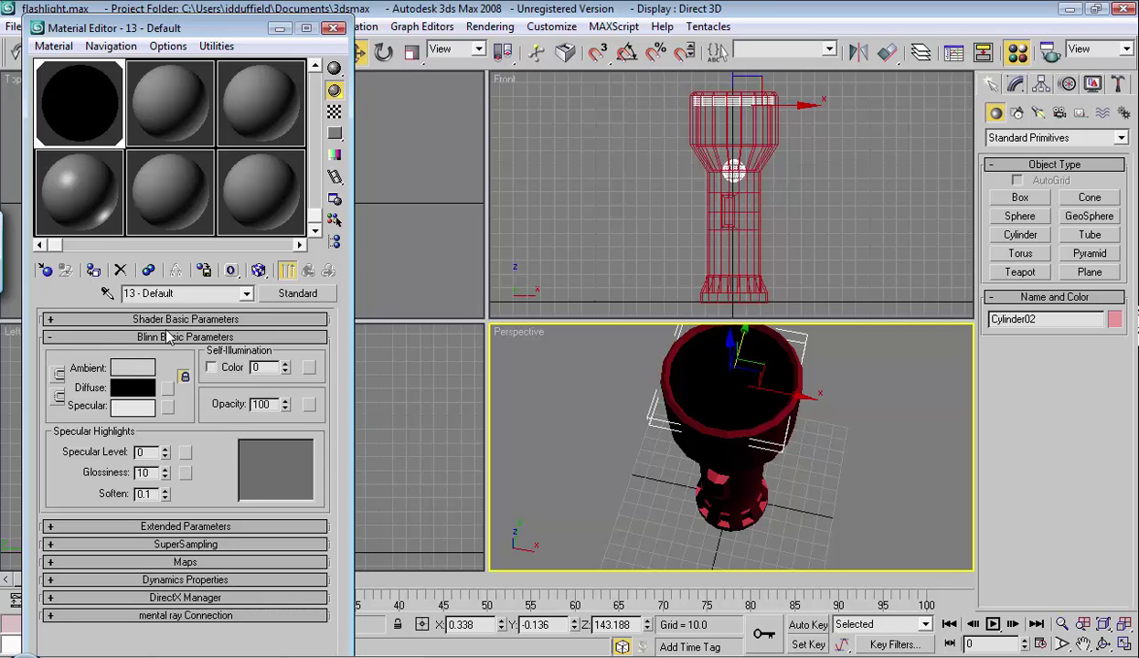
Tick 2-Sided in Shader Basic Parameters, keeping Blinn, and expand the Maps rollout.
left_click(50, 320)
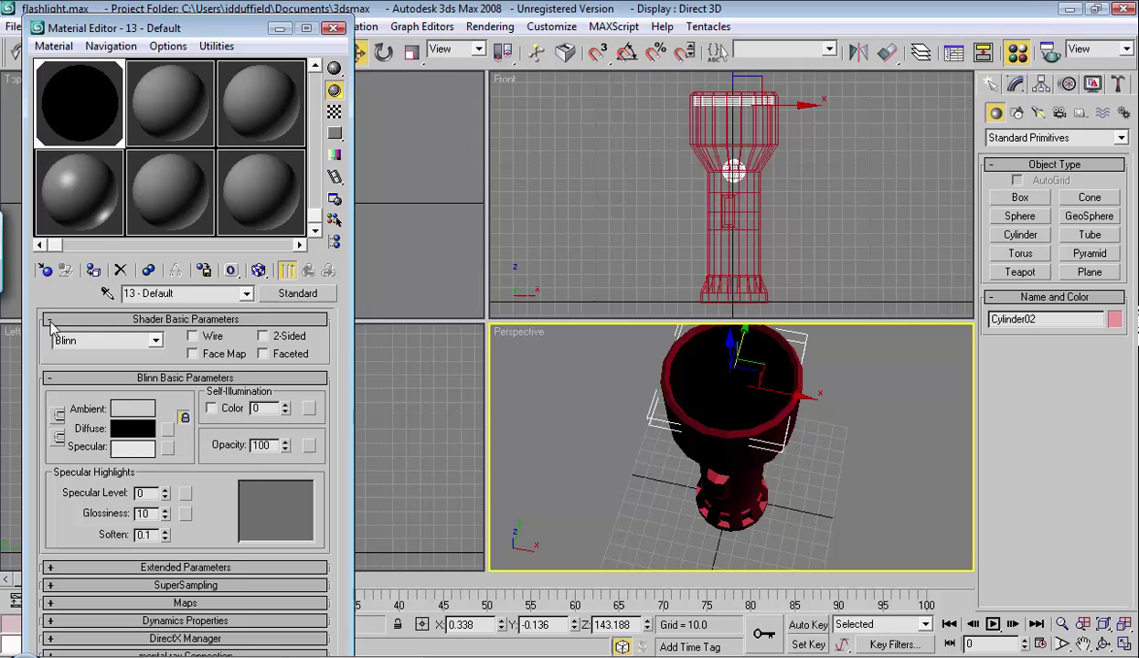
left_click(266, 337)
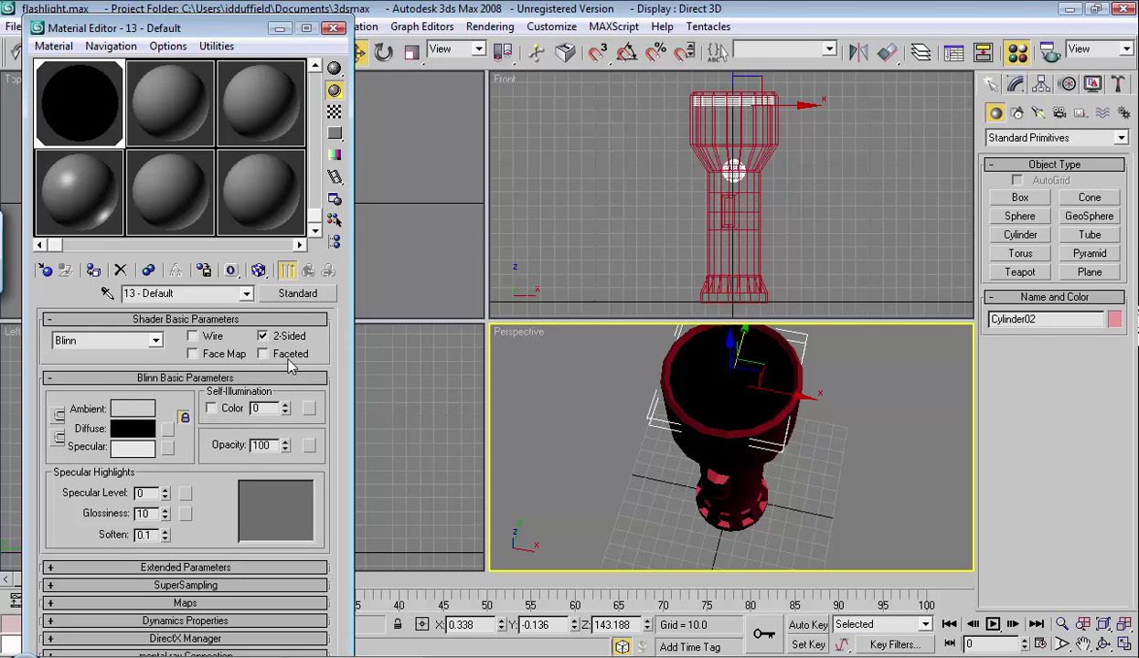
left_click(146, 339)
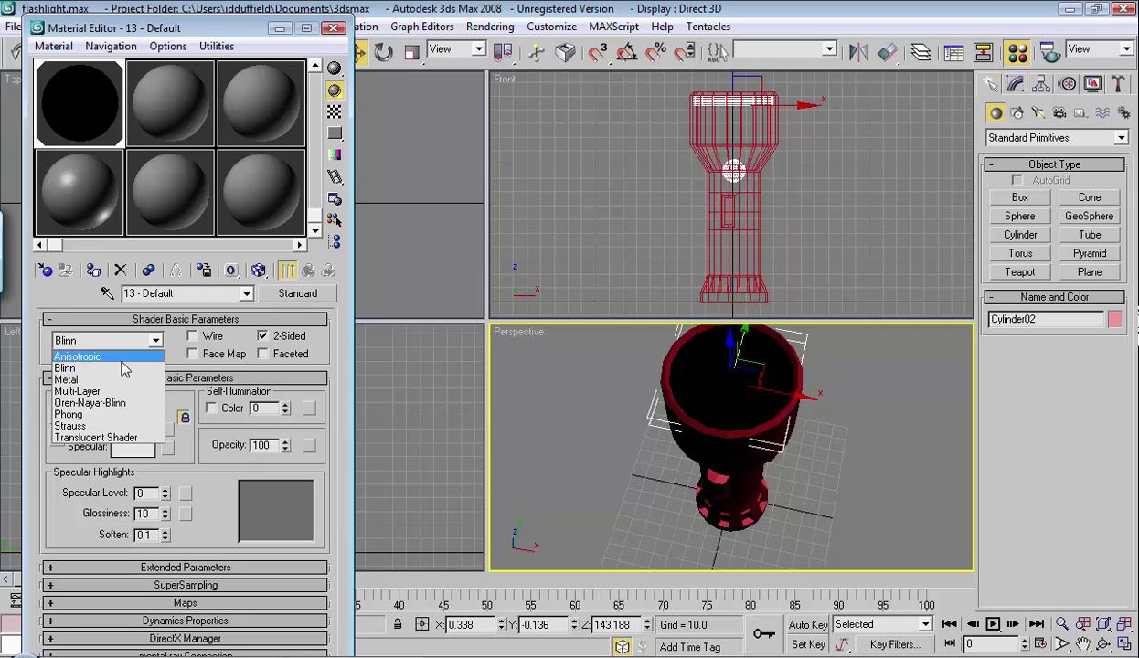
left_click(48, 332)
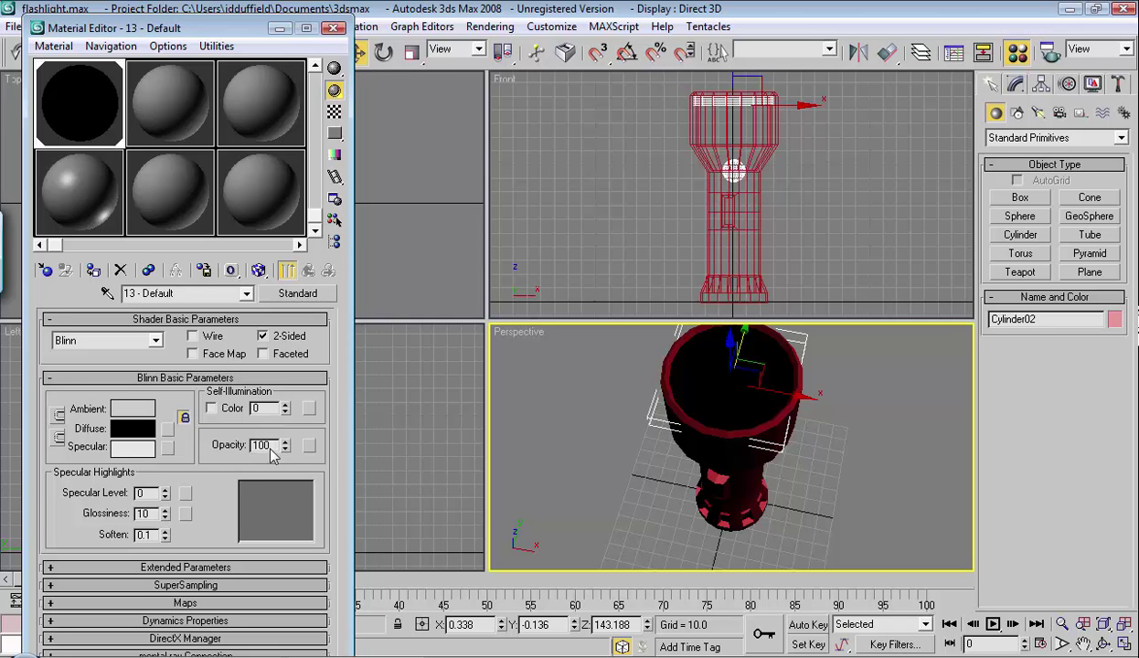
left_click_drag(165, 513, 172, 428)
left_click(50, 605)
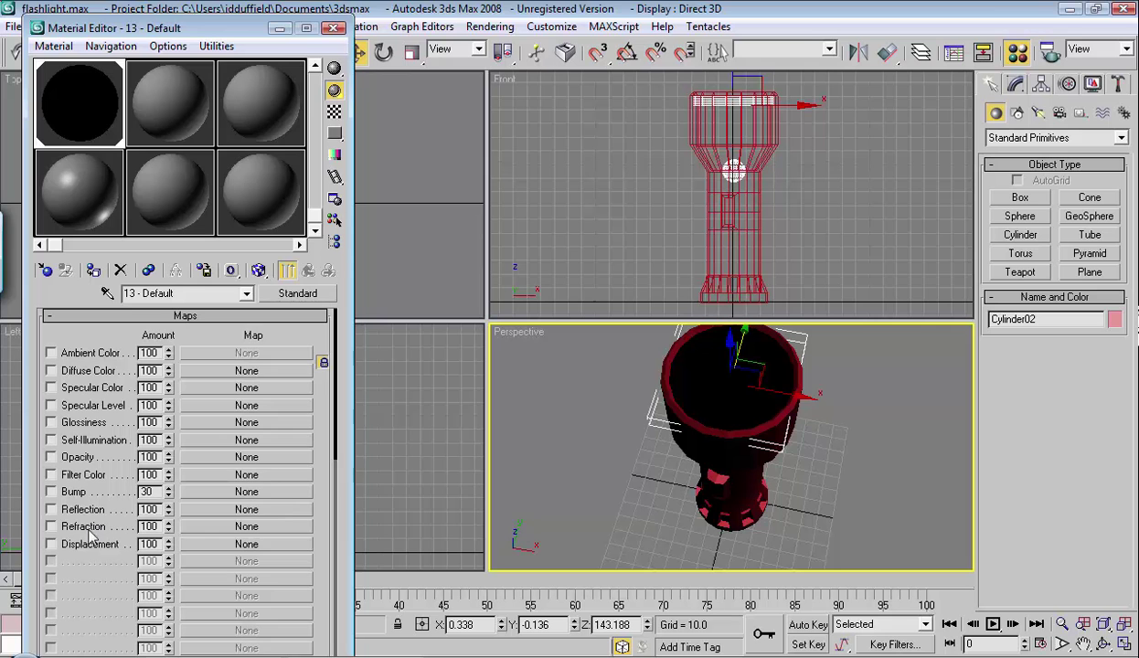
Enable Refraction in Maps and assign it a Raytrace map from the Material/Map Browser.
left_click(51, 527)
left_click(254, 527)
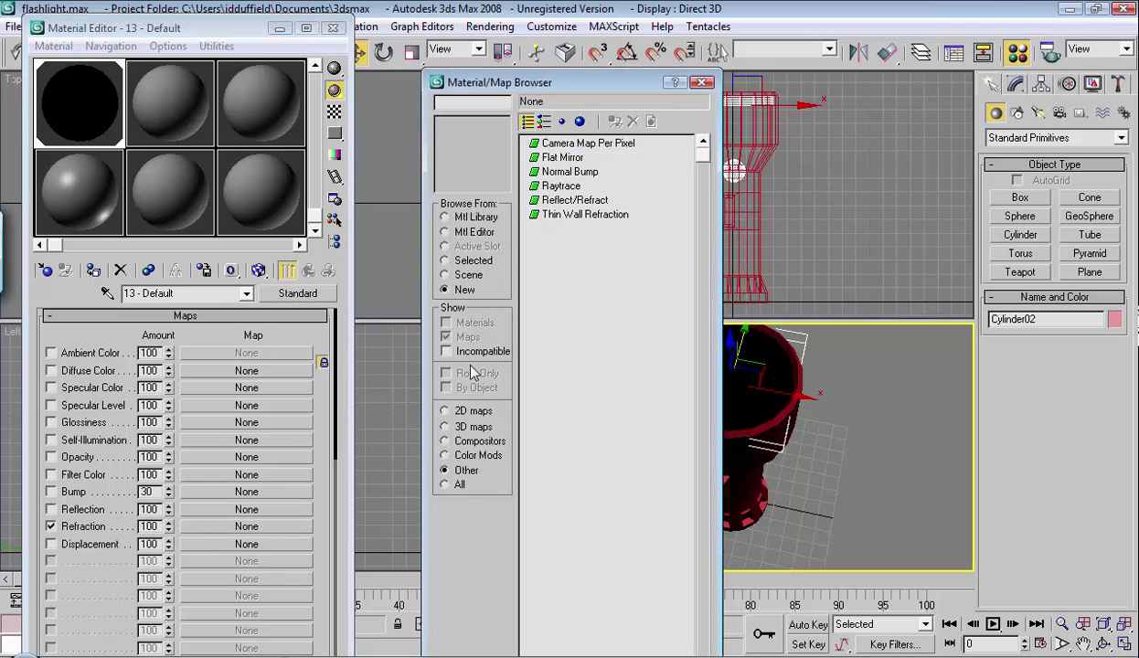
left_click(445, 484)
left_click(446, 441)
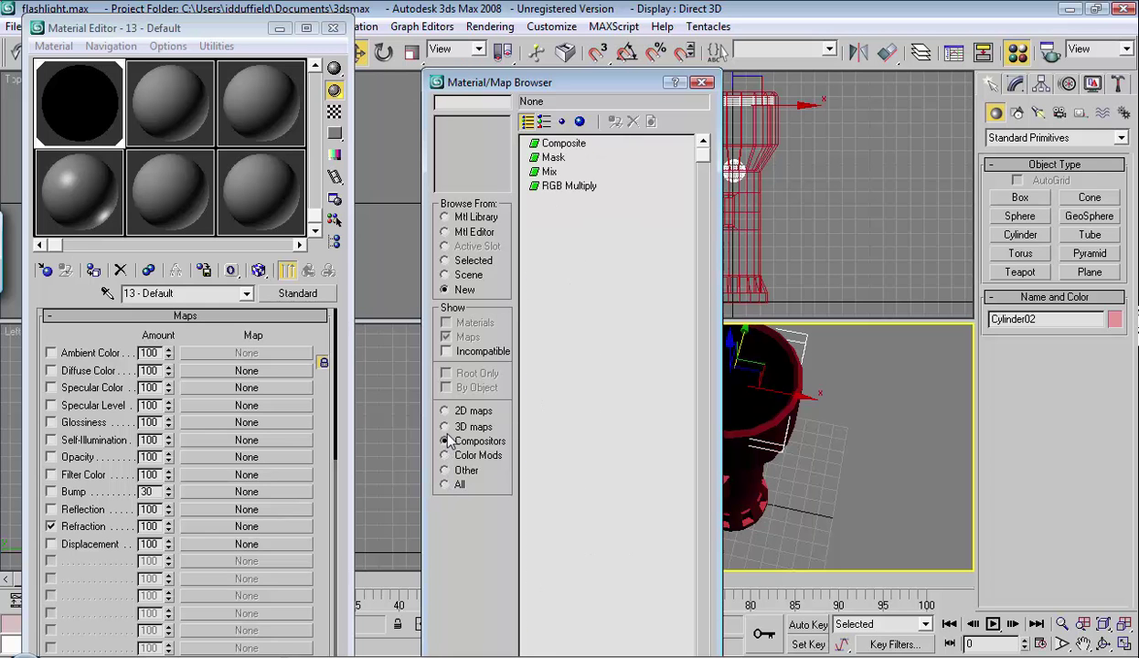
left_click(444, 411)
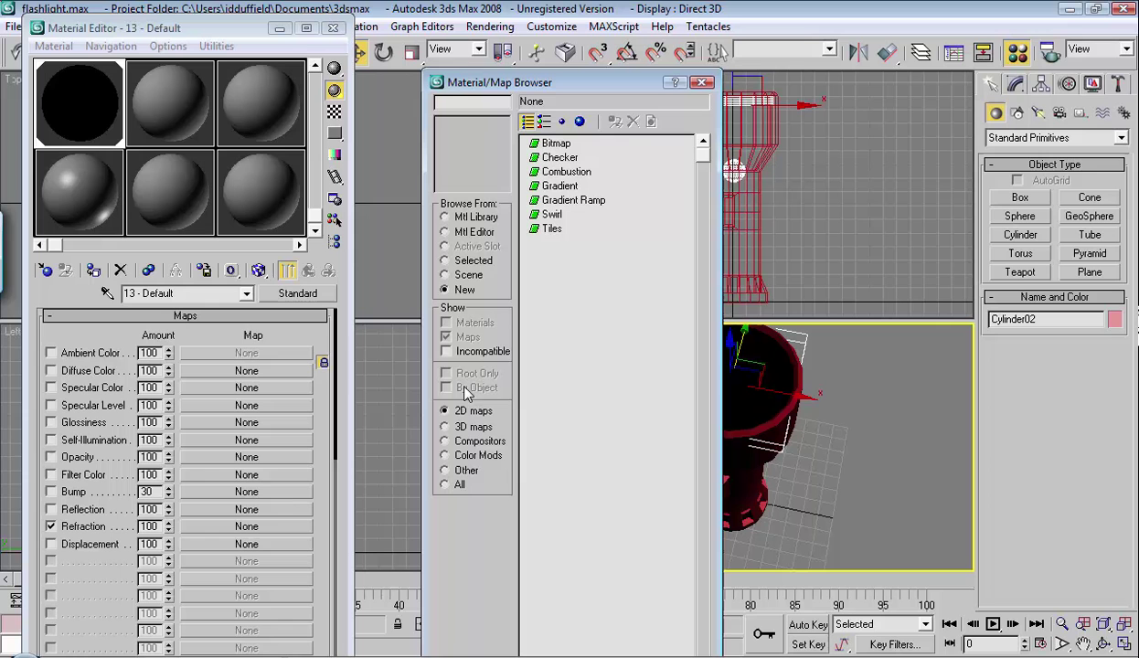
left_click(445, 471)
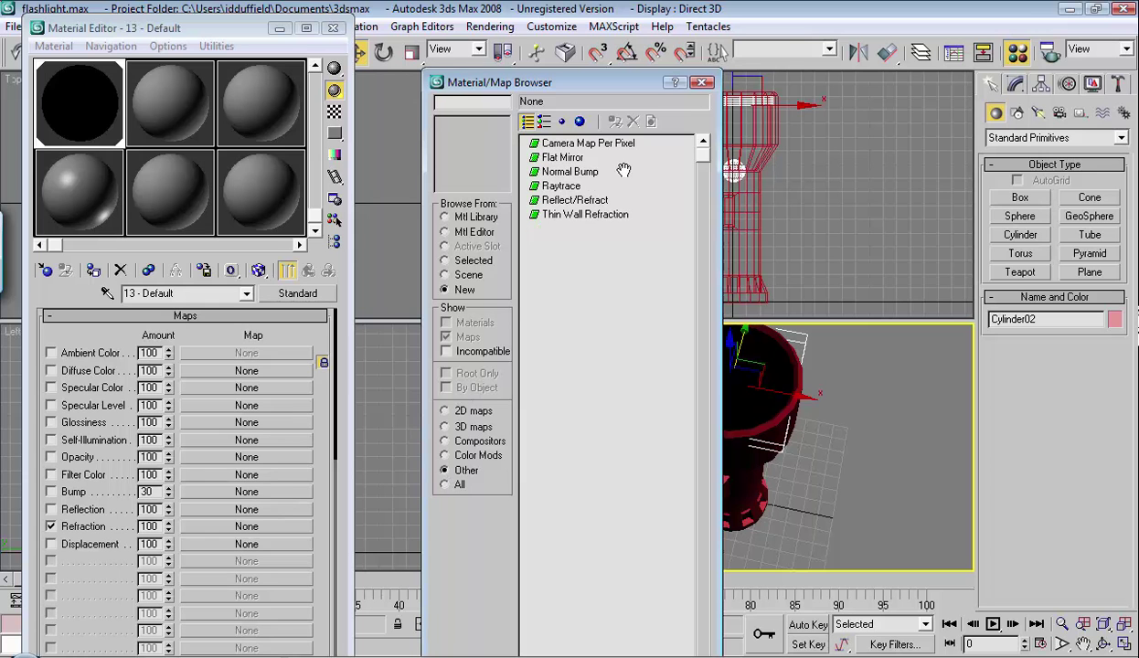
double_click(562, 186)
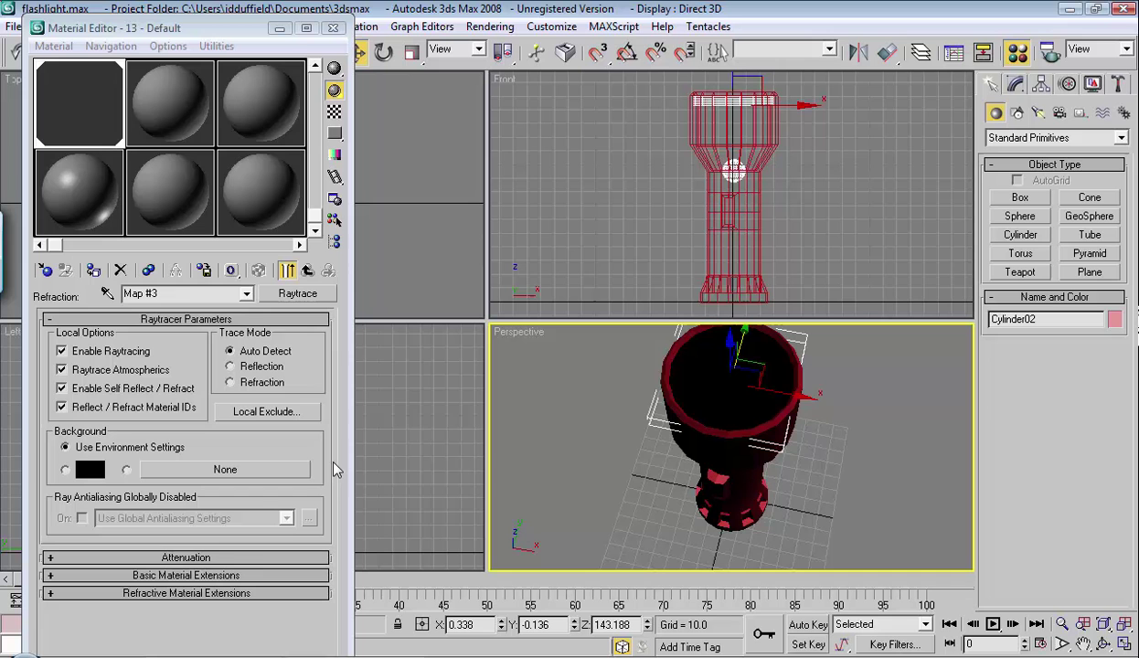
right_click(569, 376)
key("shift+q")
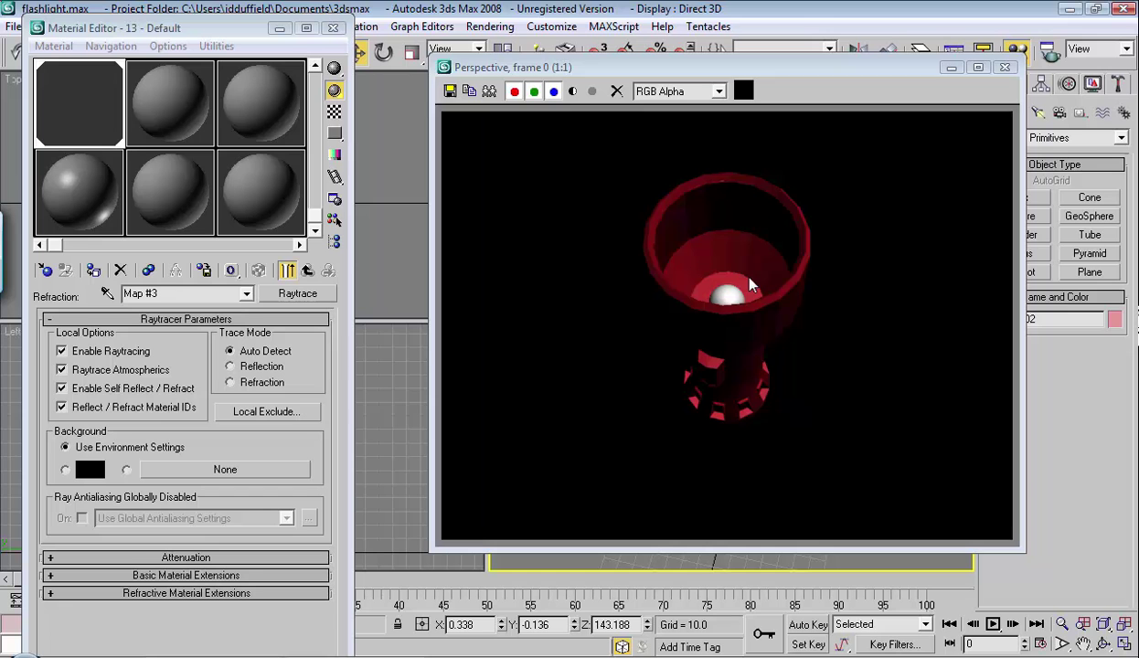
left_click(1004, 67)
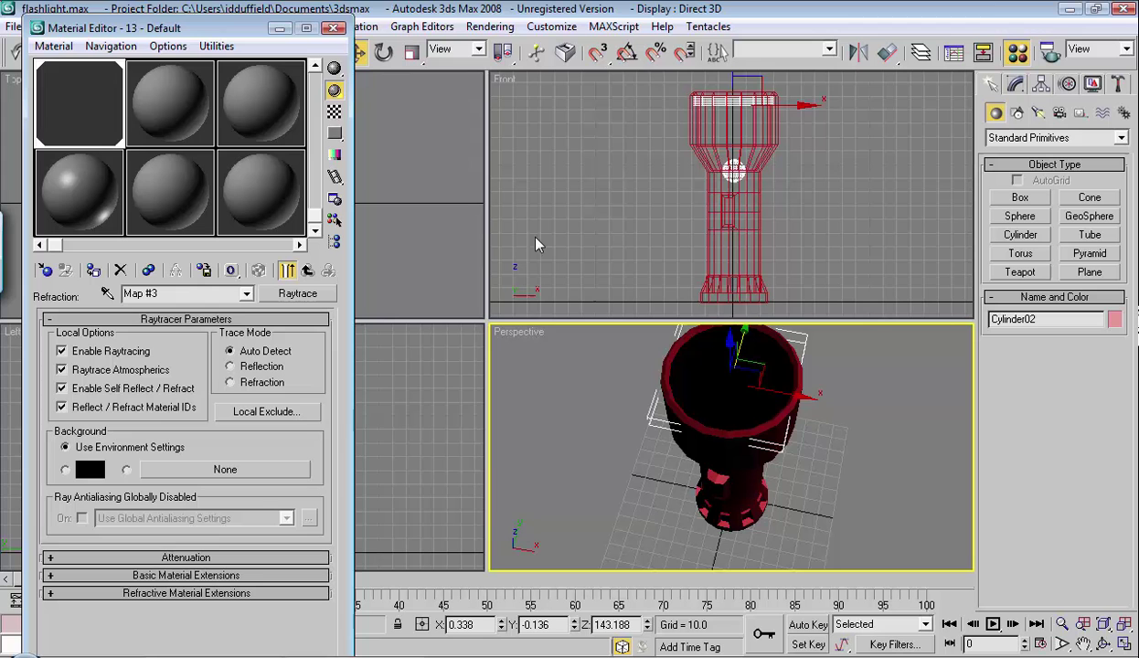
Select the bulb Sphere01 and assign it material 14 - Default from an unused slot.
left_click(664, 185)
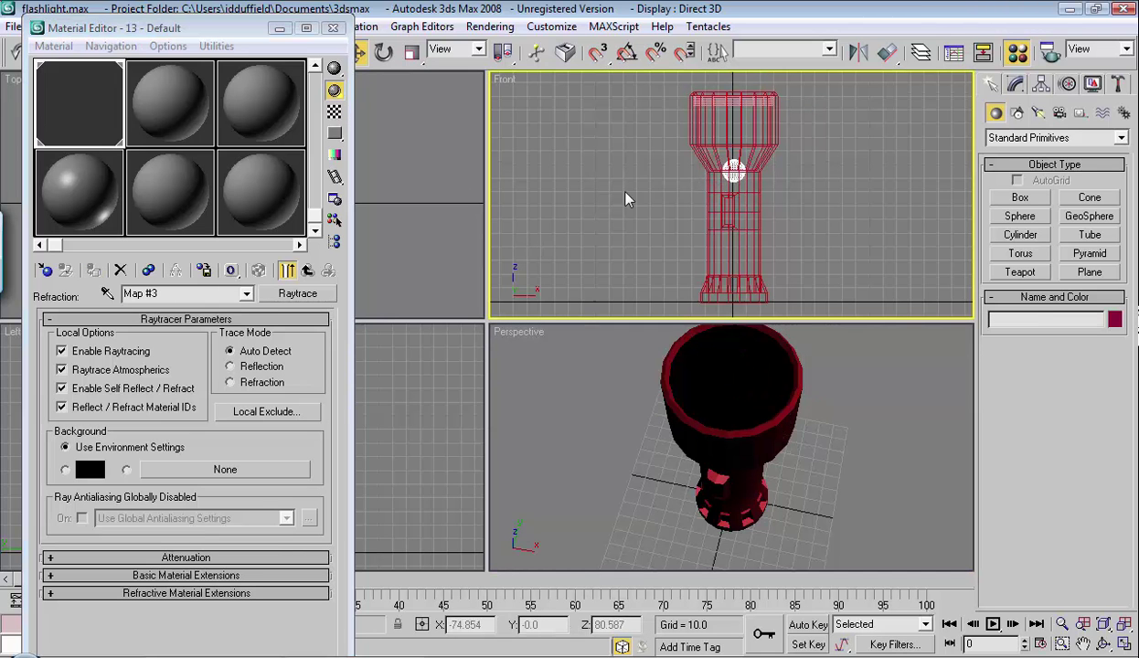
left_click(734, 172)
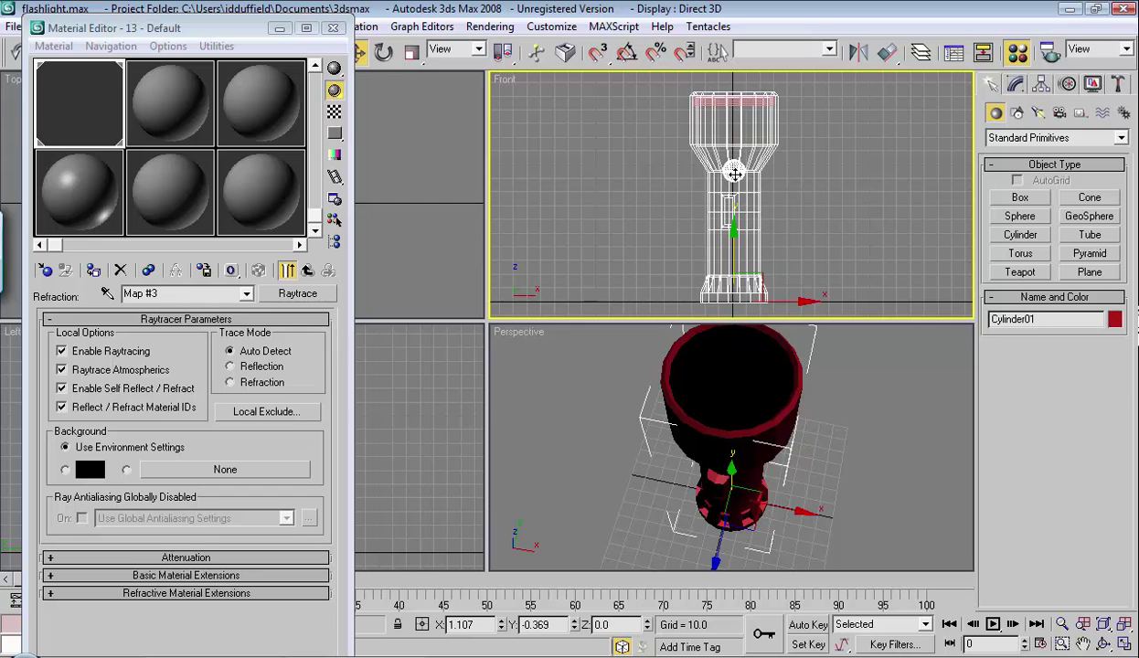
left_click(733, 172)
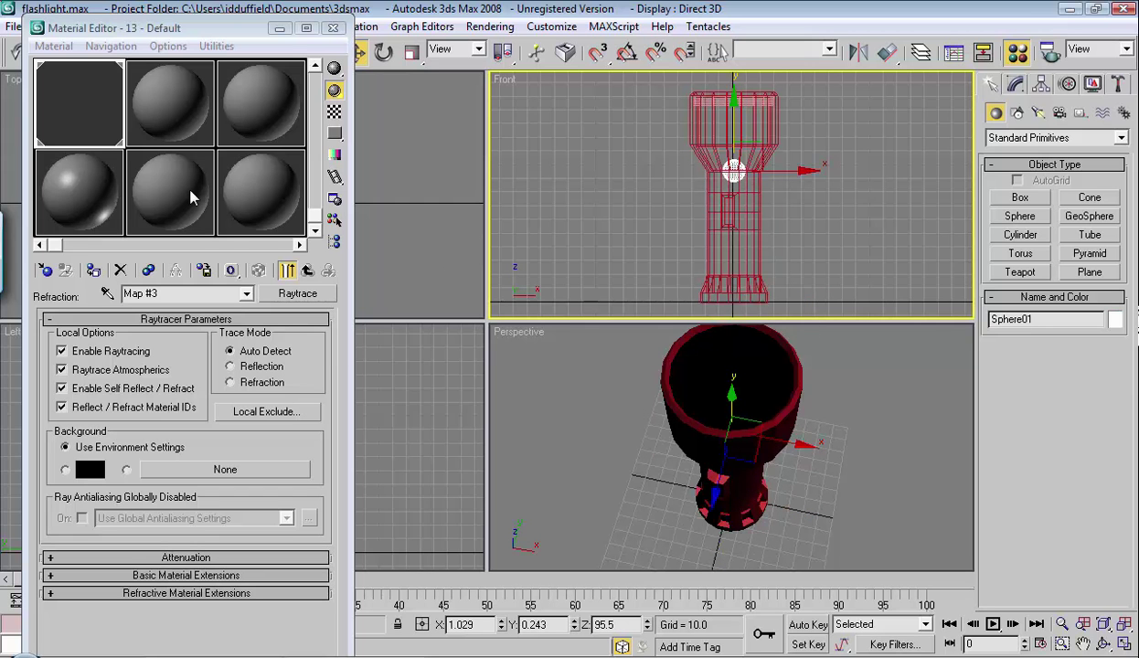
left_click(172, 97)
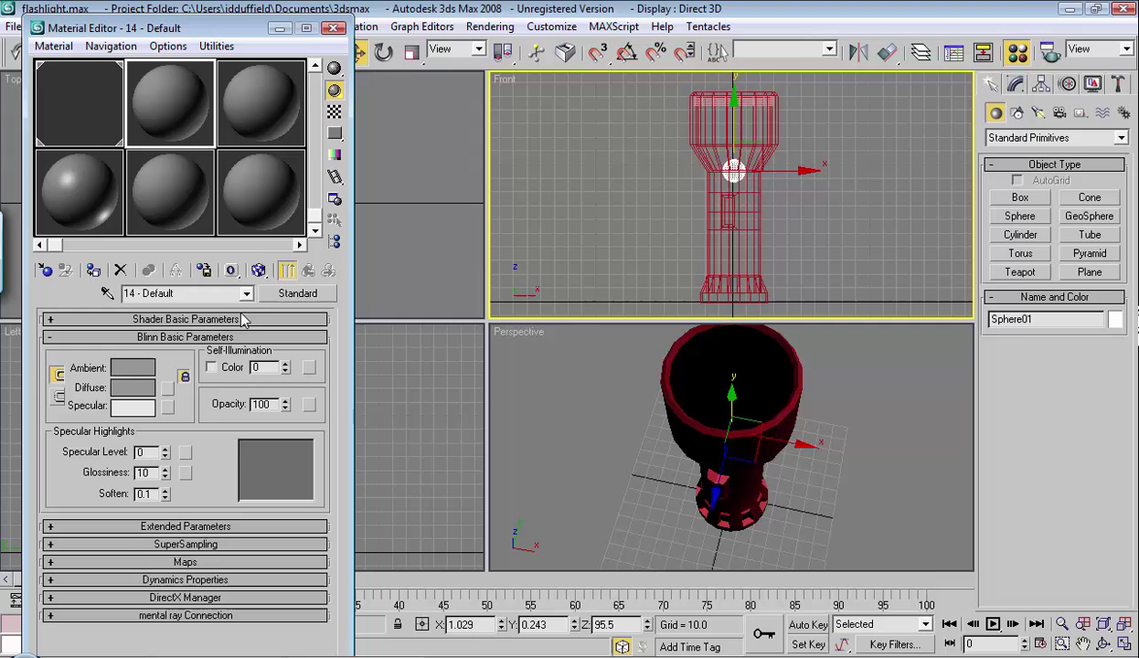
left_click(93, 272)
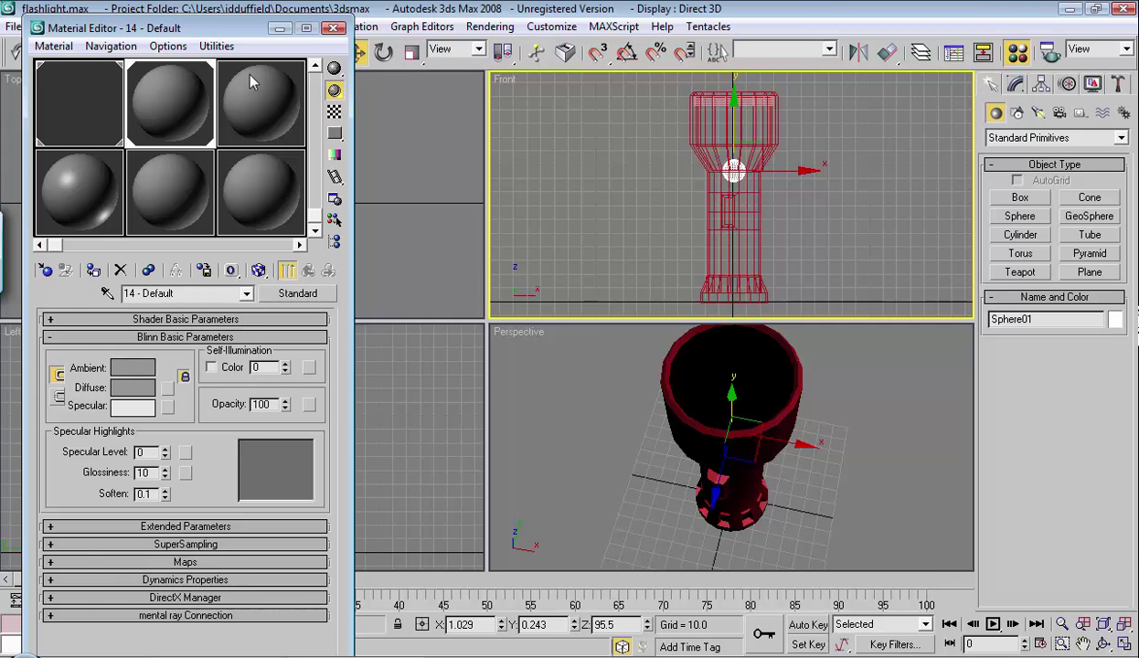
Zoom the Top viewport in on the bulb, with the Material Editor moved aside and back.
left_click_drag(237, 34, 494, 47)
right_click(68, 116)
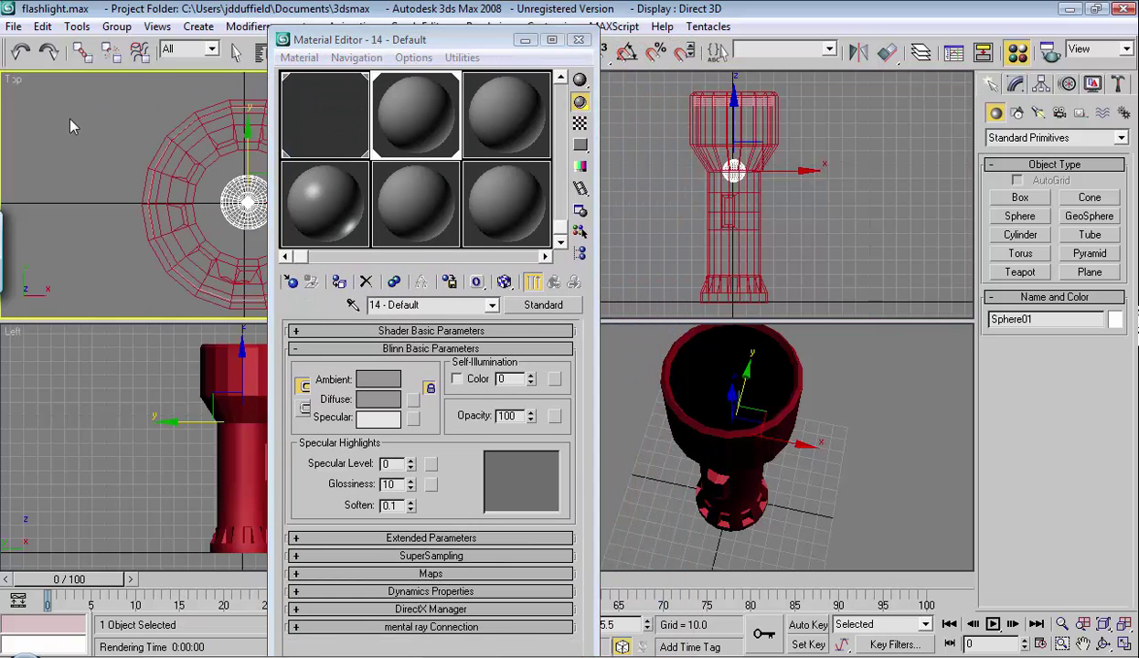
key("z")
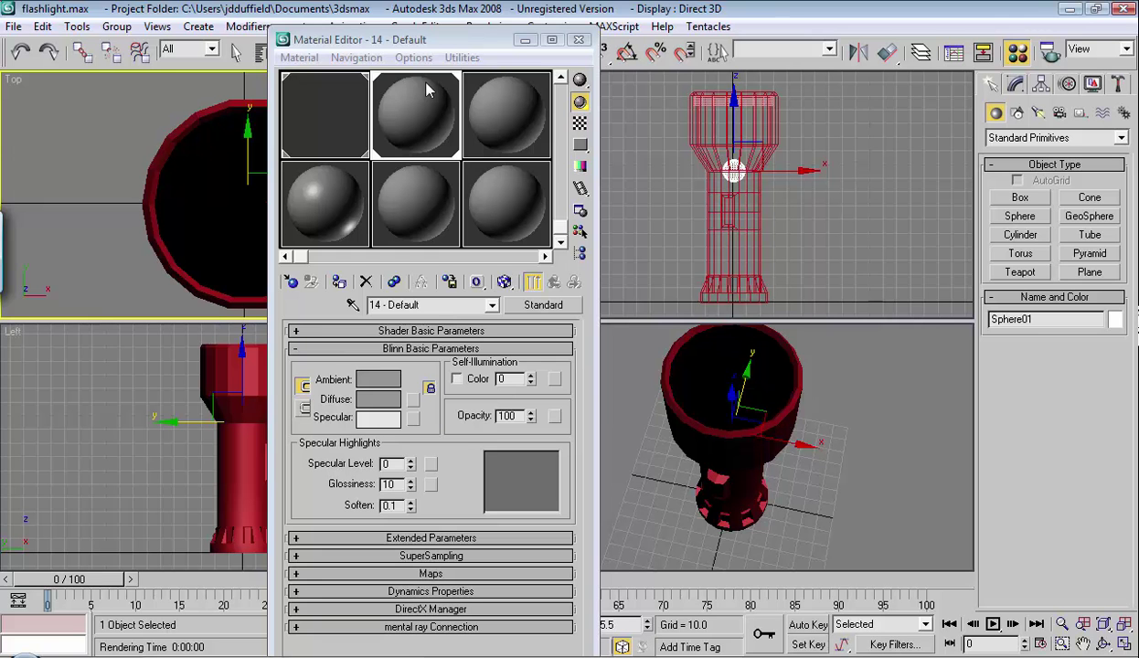
left_click_drag(452, 44, 261, 23)
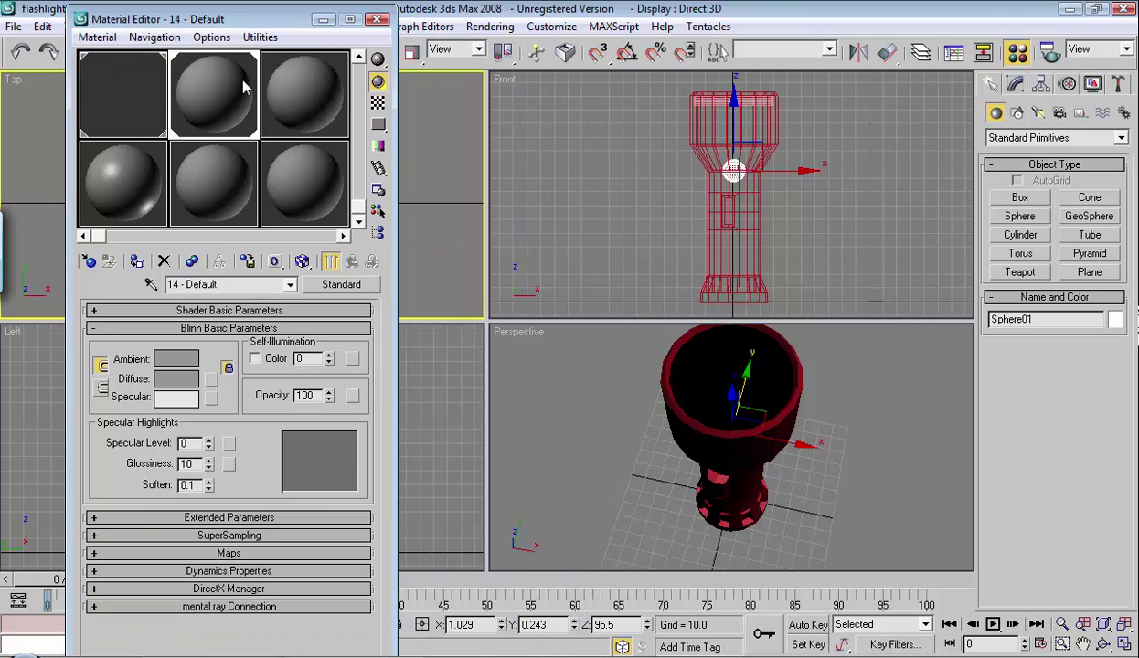
Give material 14 white (255) colour self-illumination and set its Opacity to 80.
left_click(256, 359)
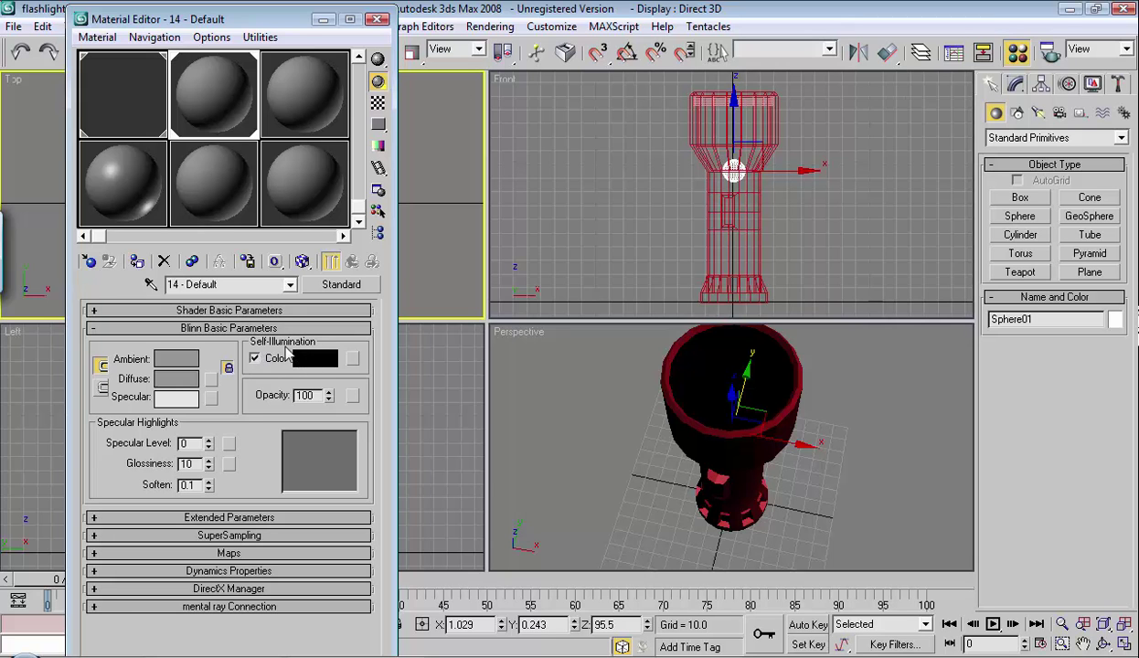
left_click(315, 359)
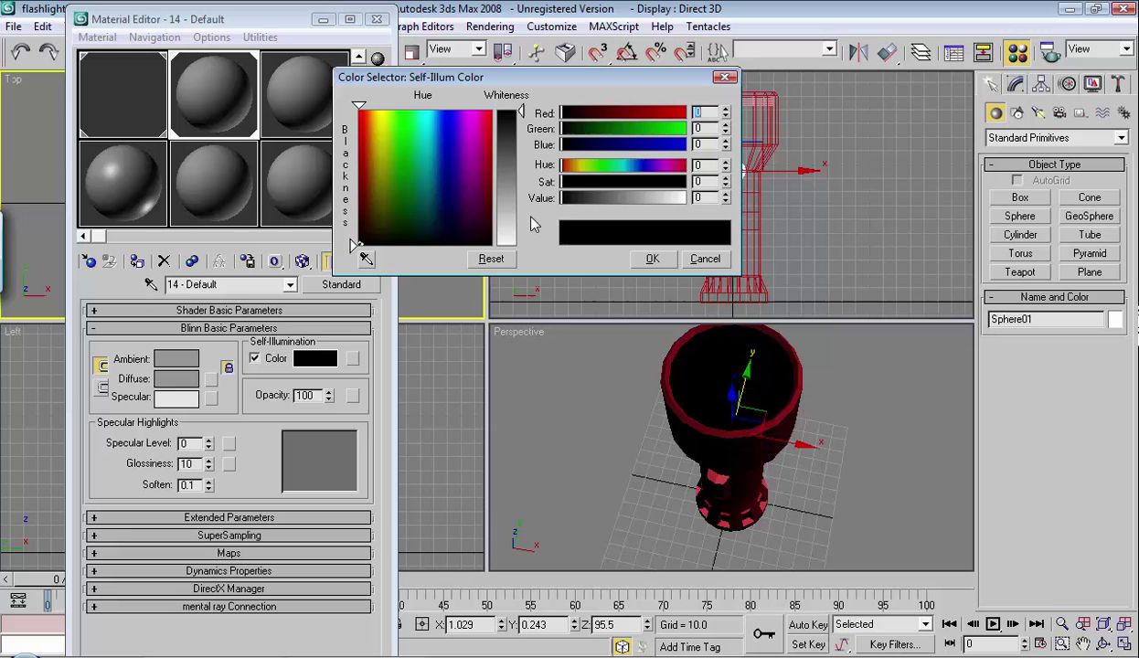
left_click_drag(519, 215, 516, 249)
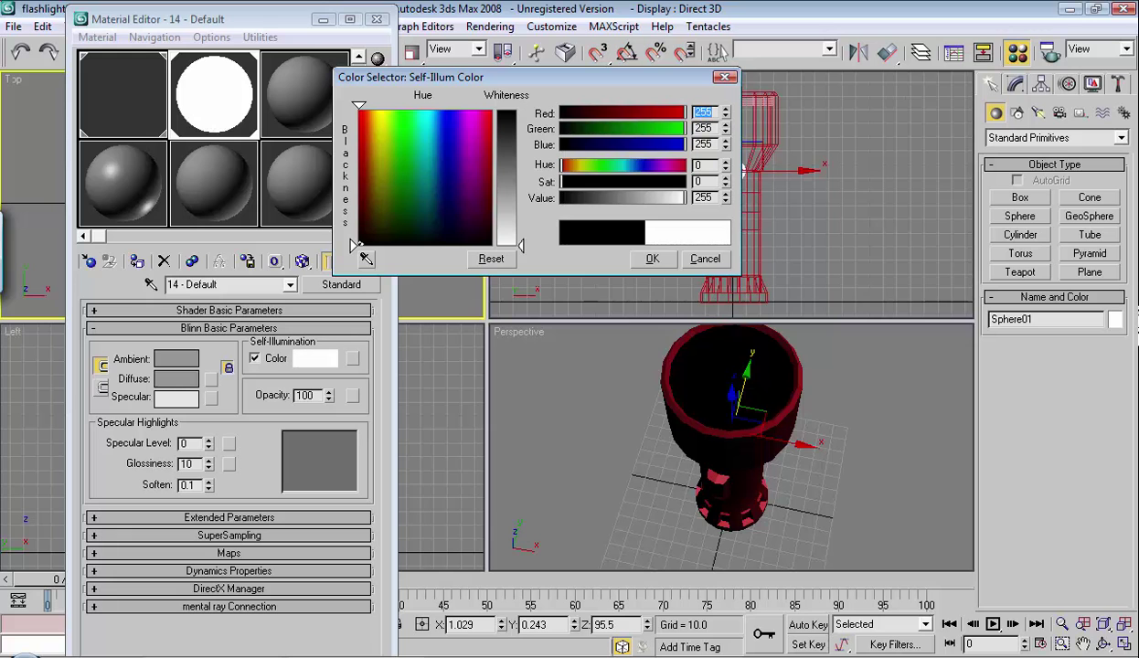
left_click(652, 258)
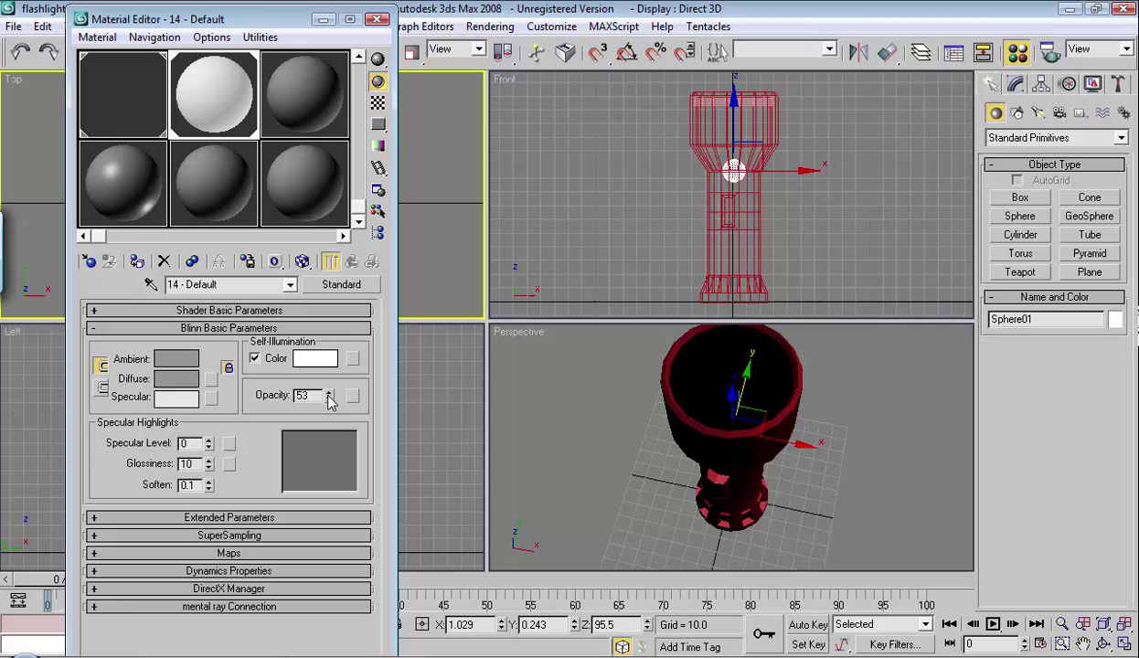
left_click_drag(330, 376, 330, 397)
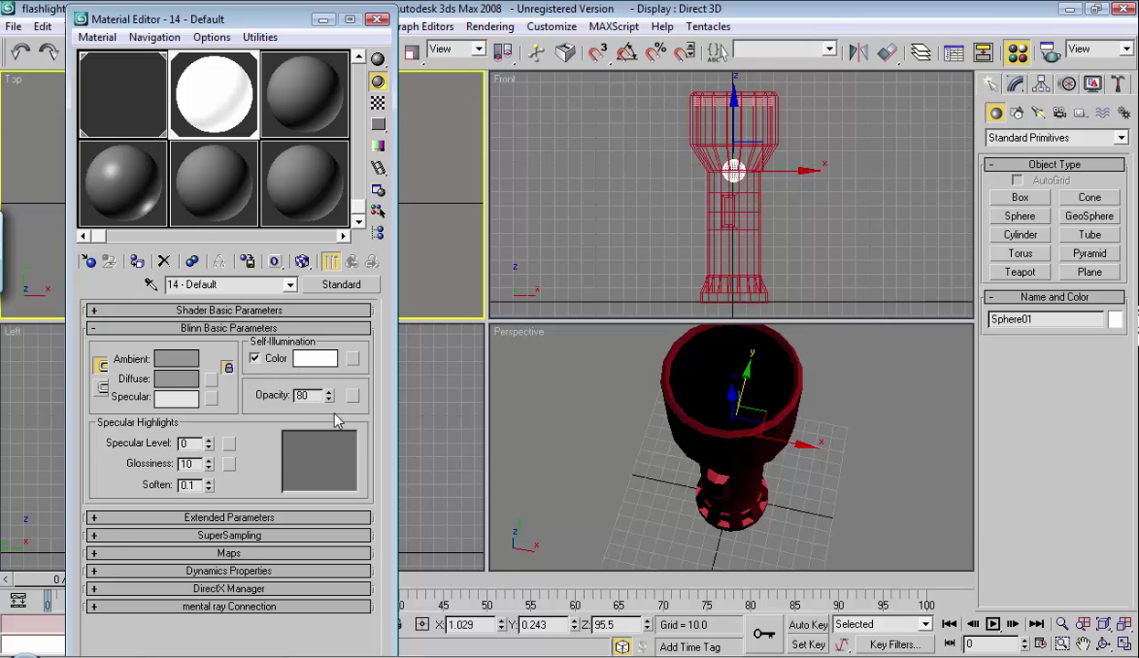
Close the Material Editor, quick-render the Perspective view to check the glowing bulb, then close it.
left_click(376, 19)
left_click(594, 256)
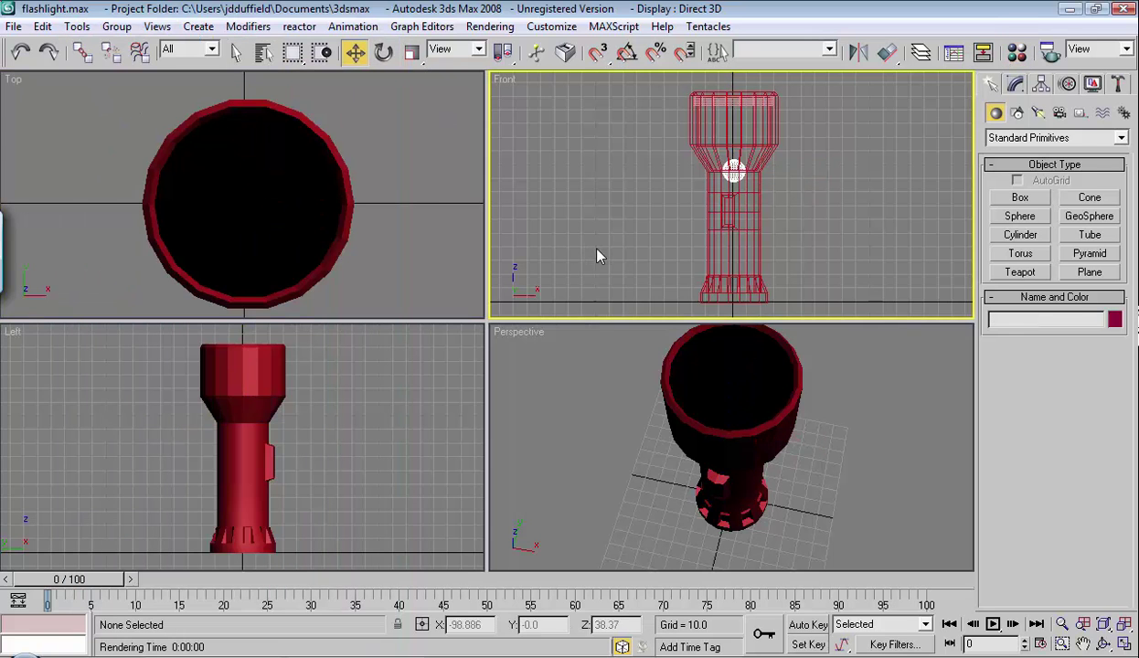
left_click(571, 396)
key("shift+q")
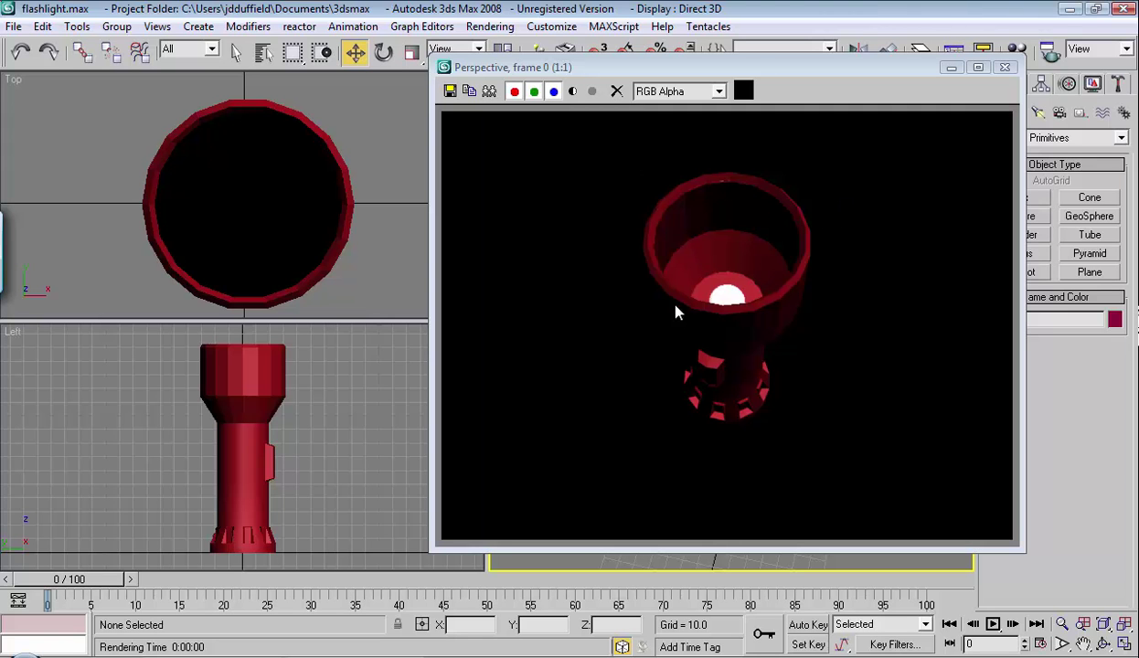
left_click(1005, 66)
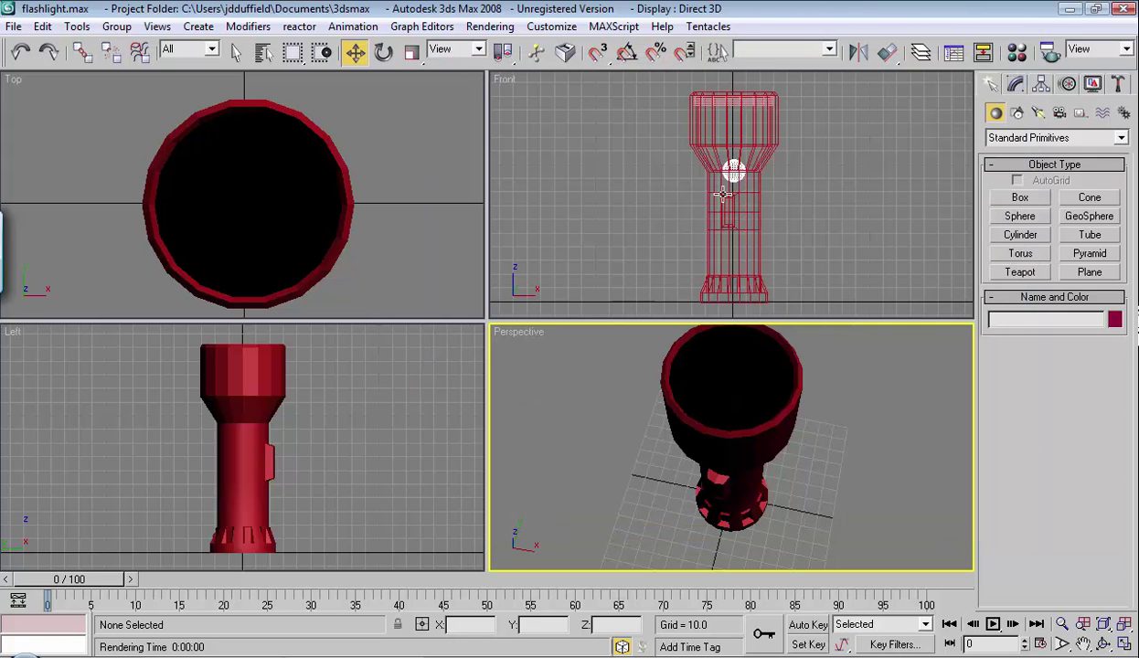
Zoom out the Front viewport and drag a Target Spot from above the flashlight to its lower right.
left_click(631, 178)
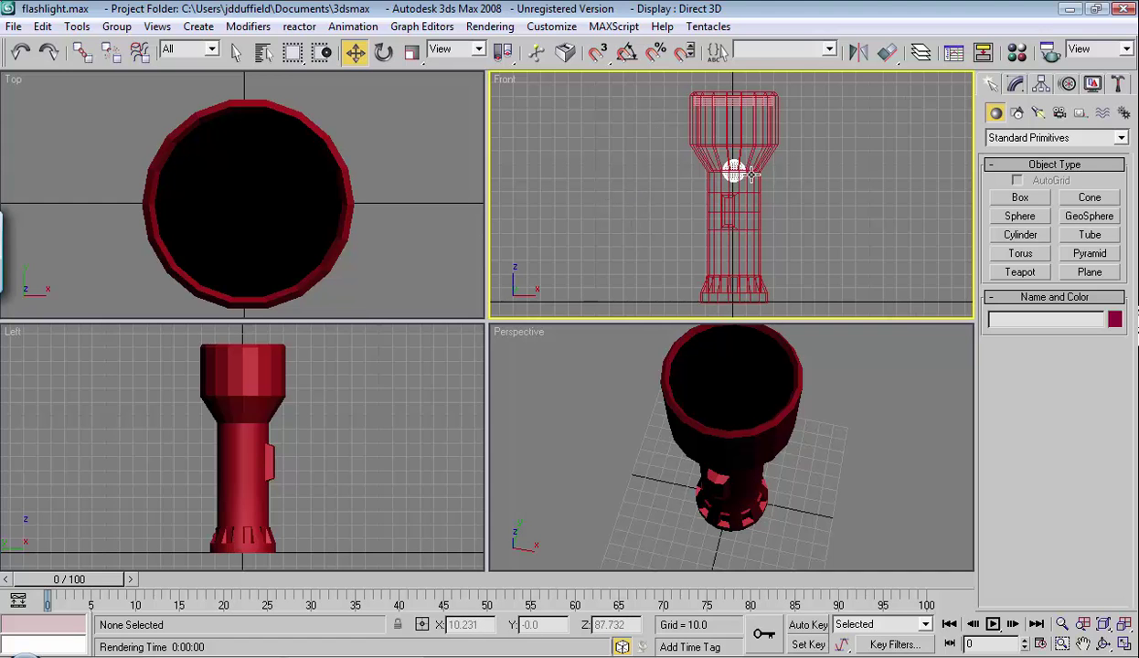
scroll(639, 199, "down", 3)
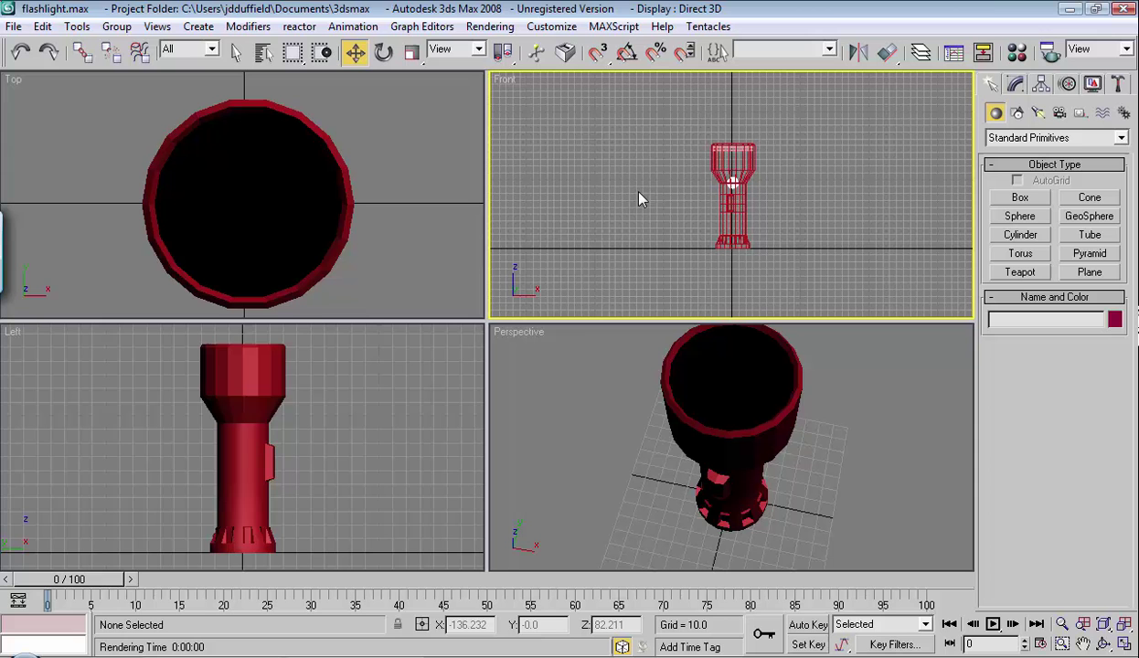
scroll(635, 184, "up", 1)
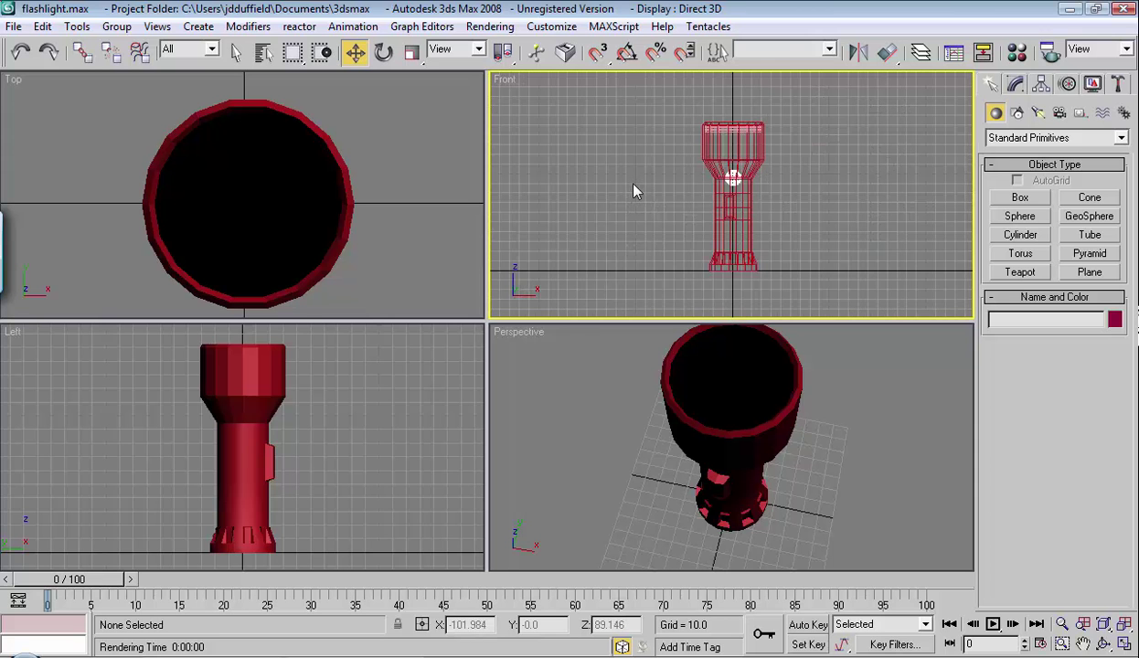
scroll(635, 183, "down", 1)
scroll(635, 186, "down", 1)
scroll(635, 186, "up", 3)
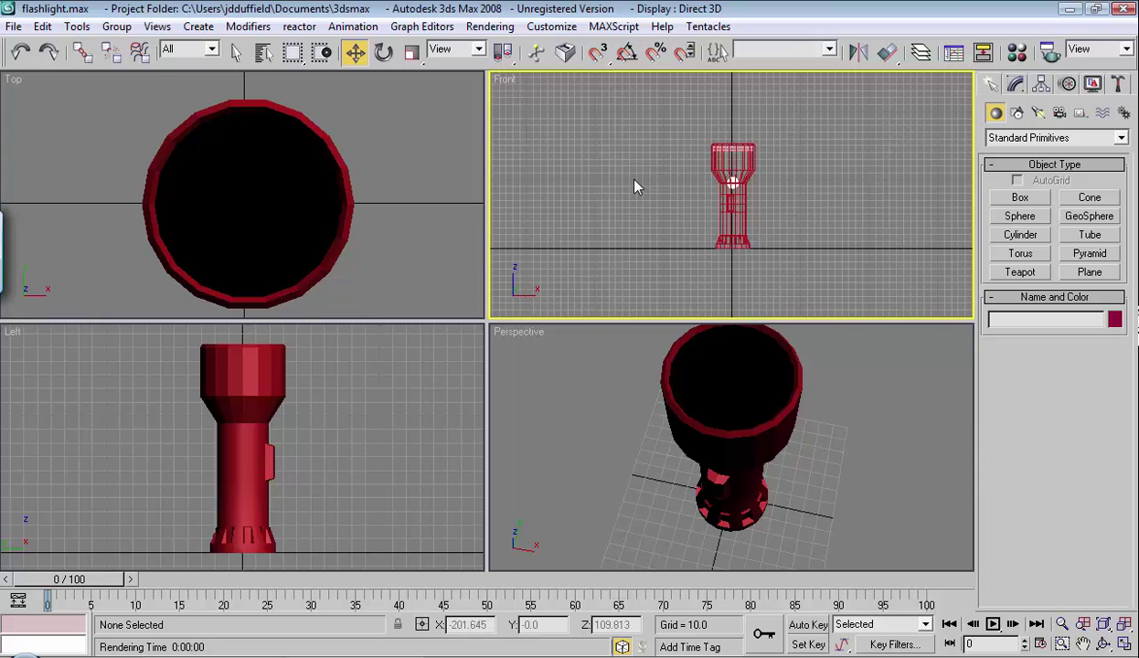
scroll(637, 187, "down", 4)
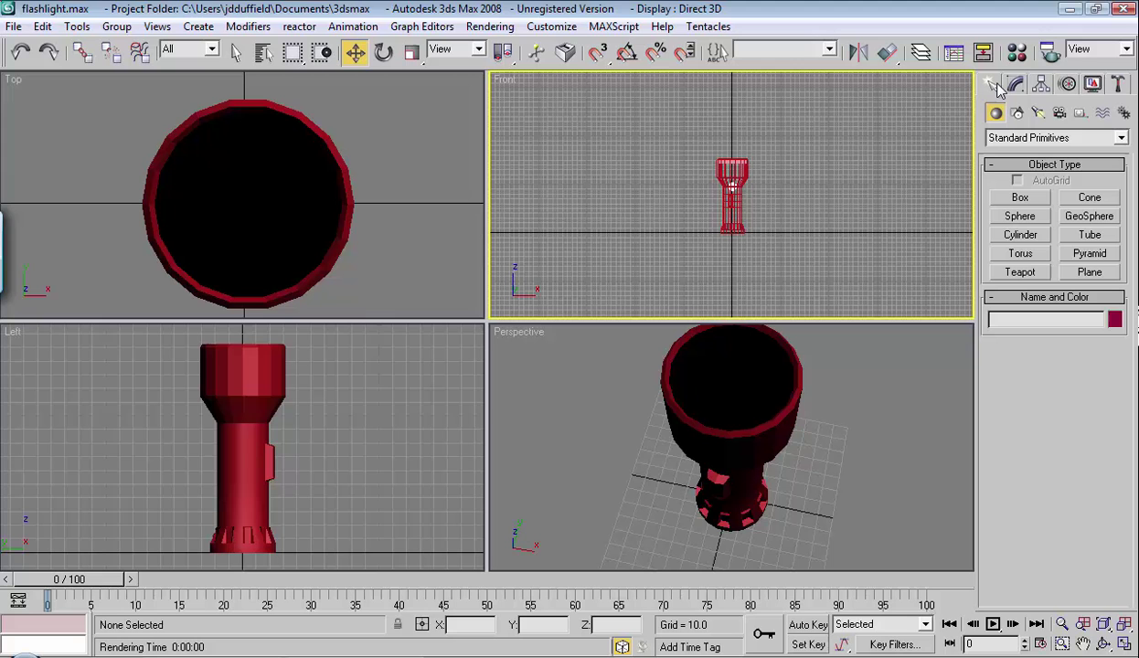
left_click(1039, 113)
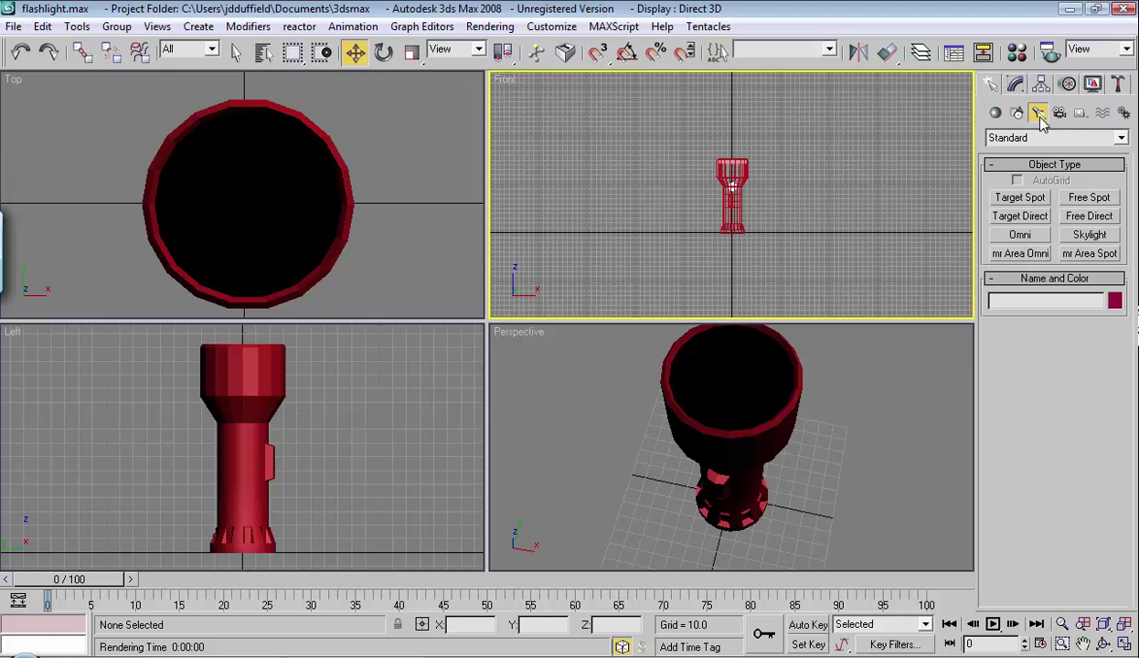
left_click(1020, 199)
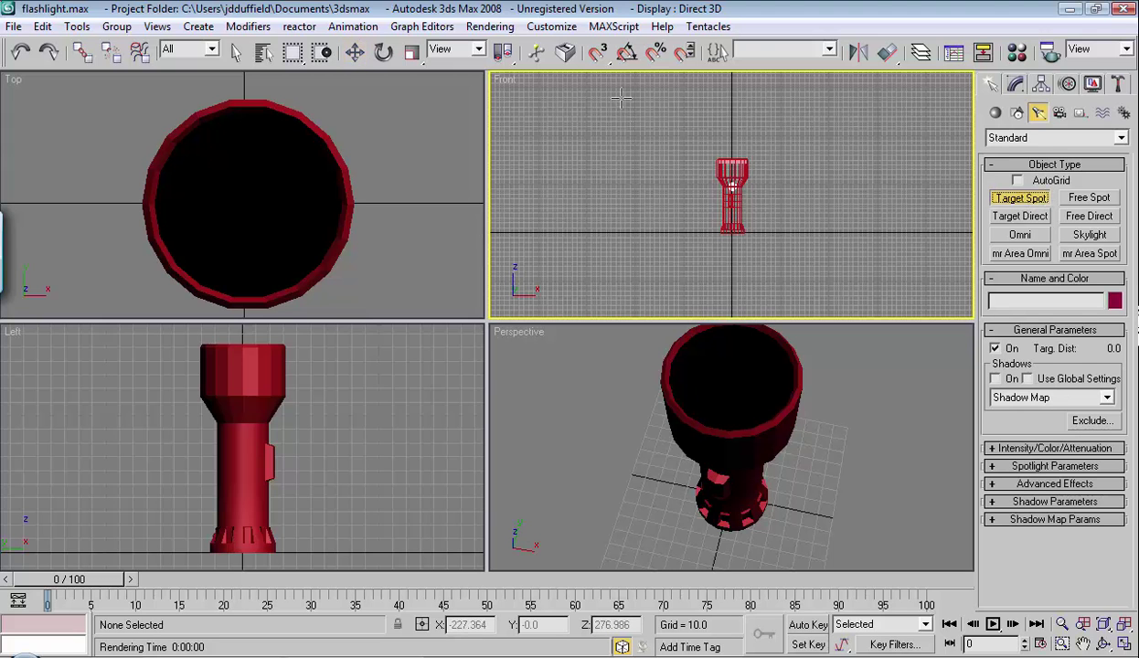
left_click_drag(620, 95, 811, 265)
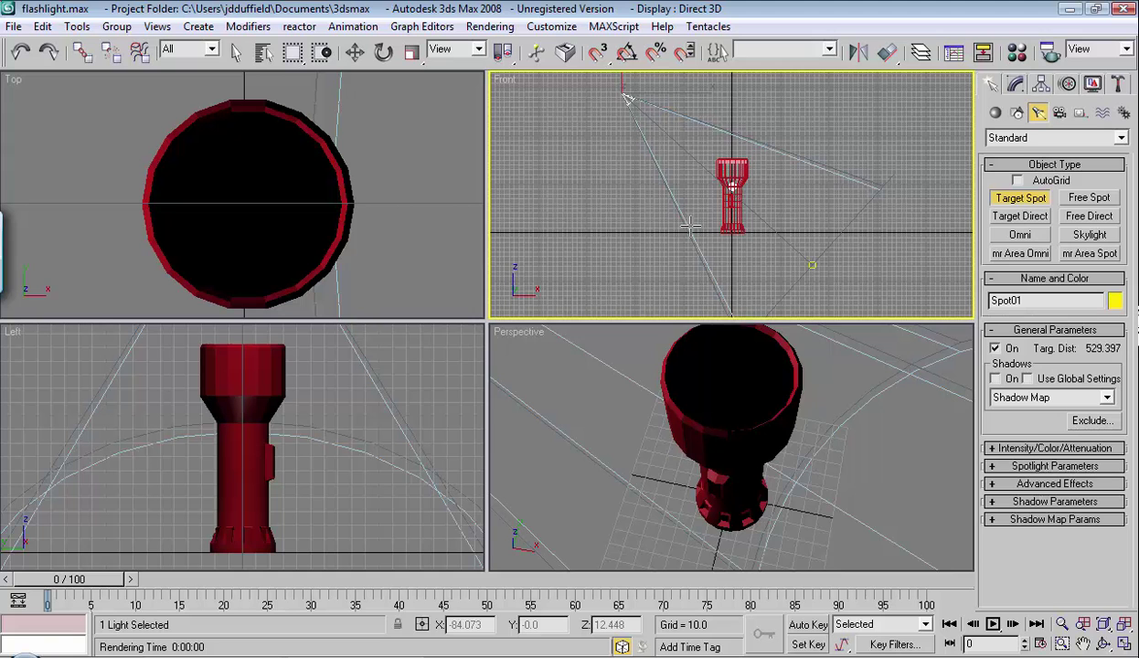
Quick-render the Front view, then the zoomed-out Perspective view, closing each render.
key("shift+q")
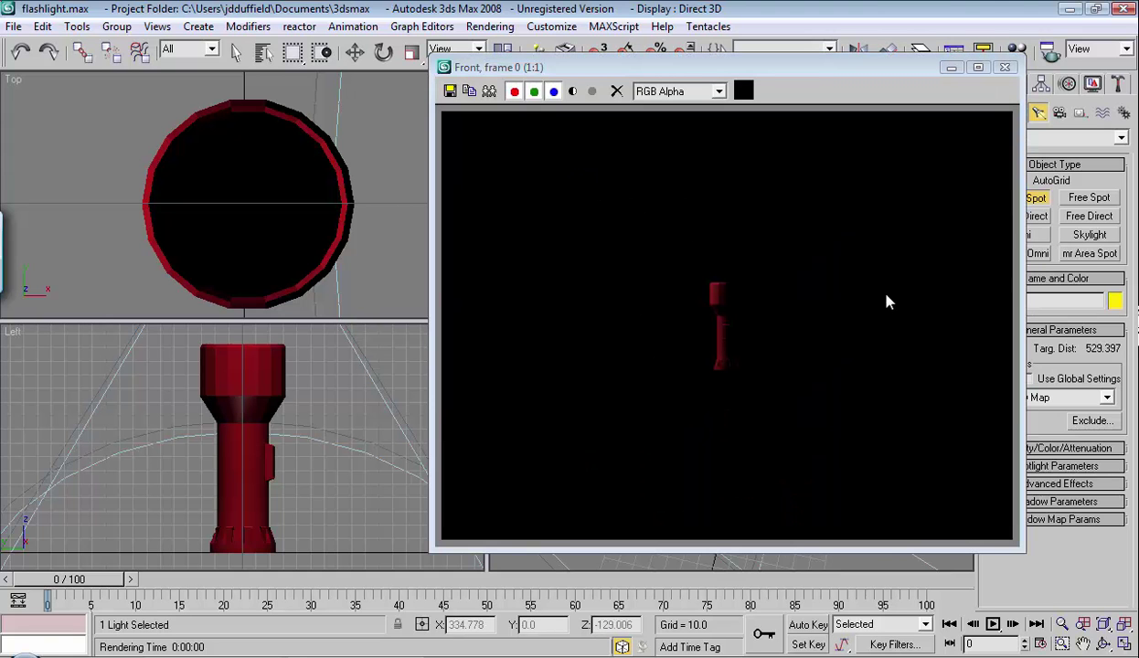
left_click(1005, 67)
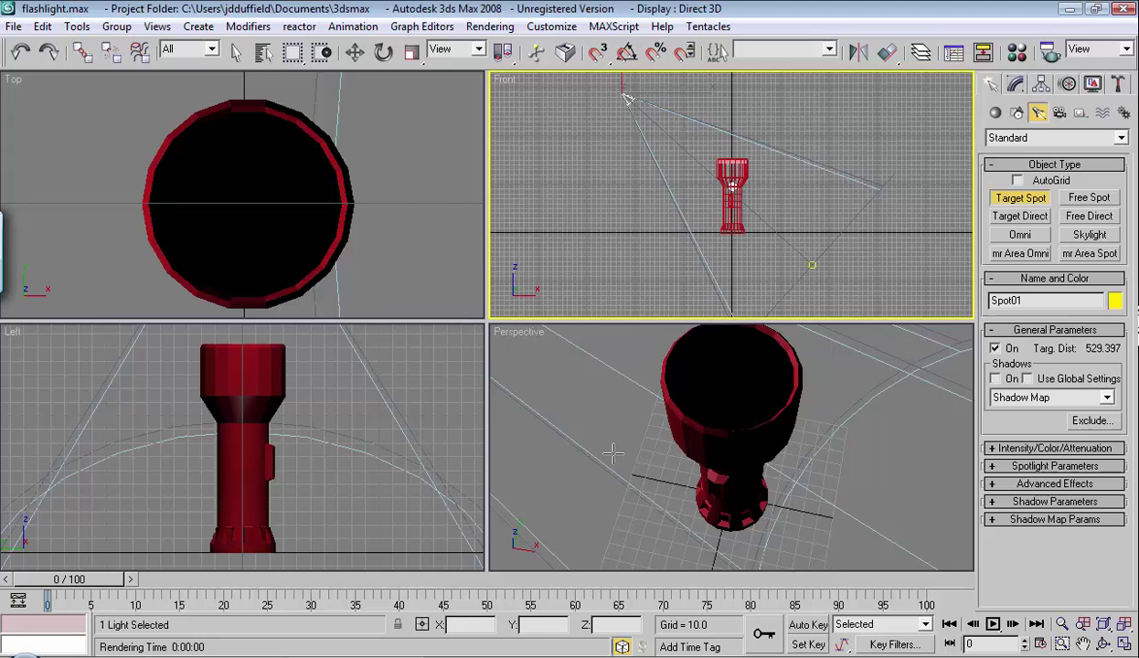
right_click(612, 452)
scroll(666, 413, "down", 6)
key("shift+q")
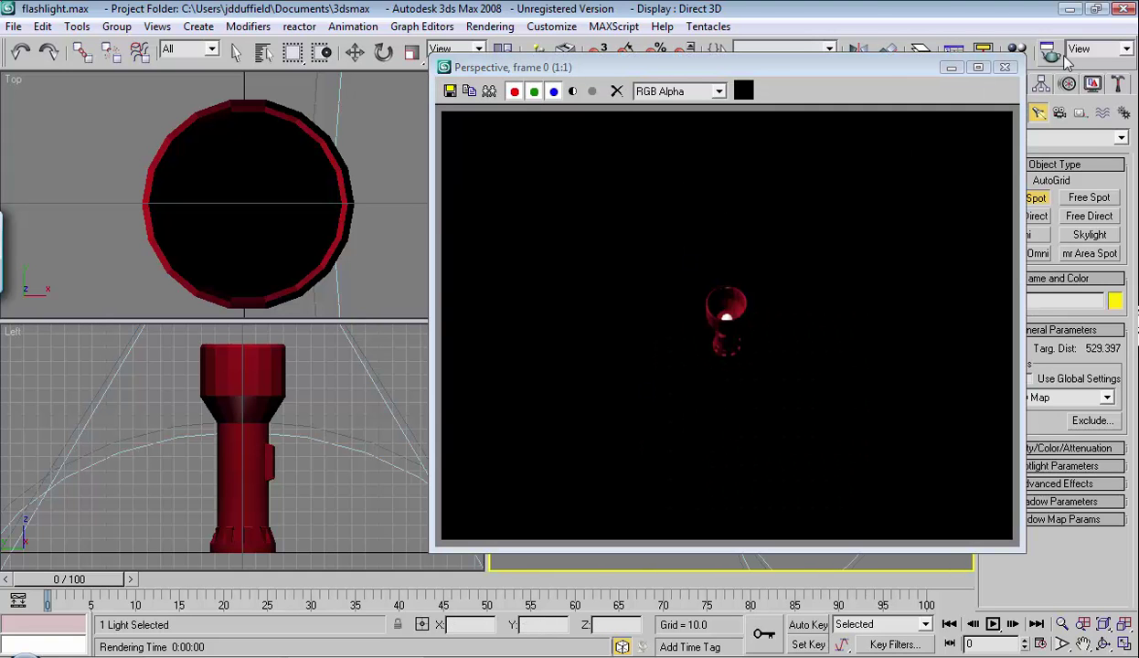
left_click(1004, 67)
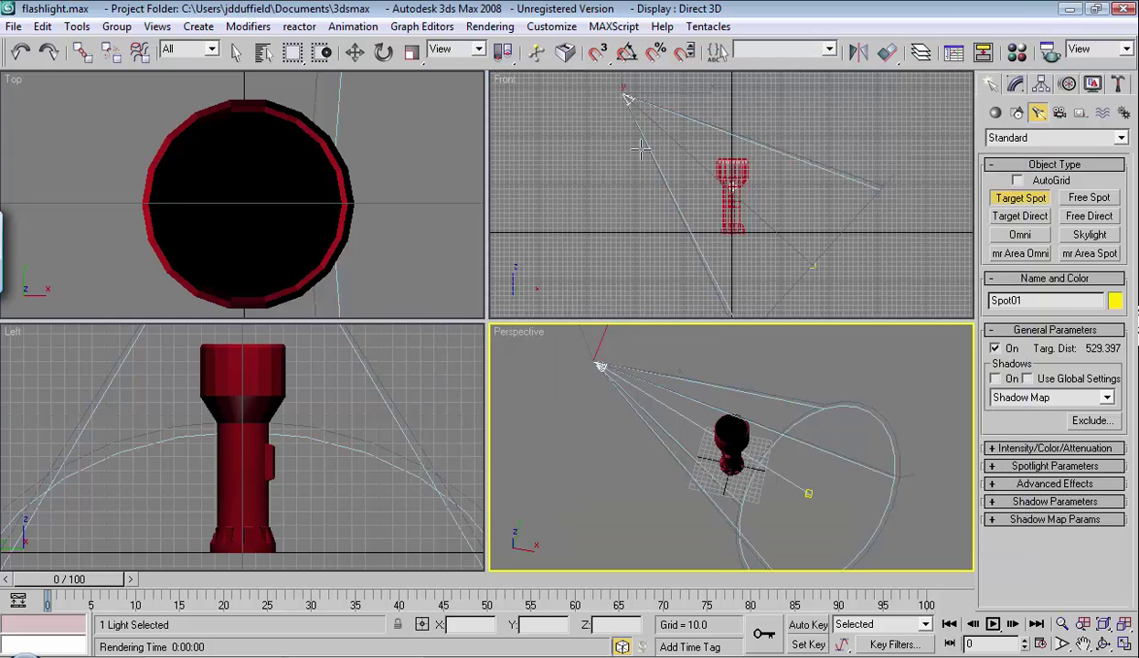
Open Rendering > Environment, delete the existing Volume Light from the Atmosphere list, and close it.
left_click(491, 28)
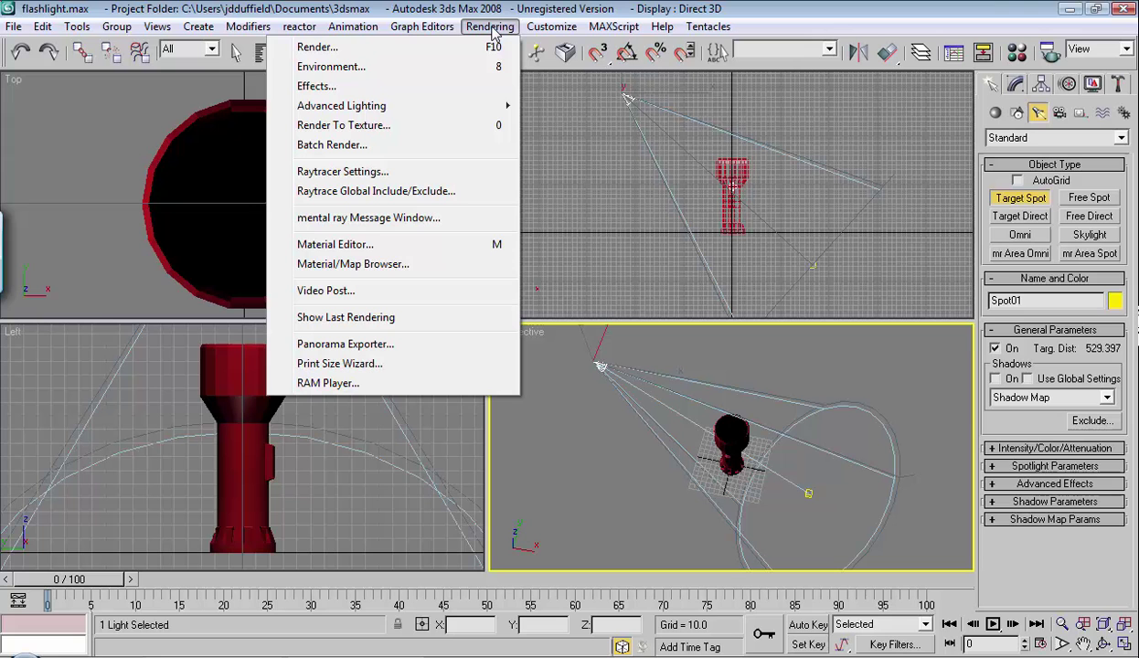
left_click(382, 73)
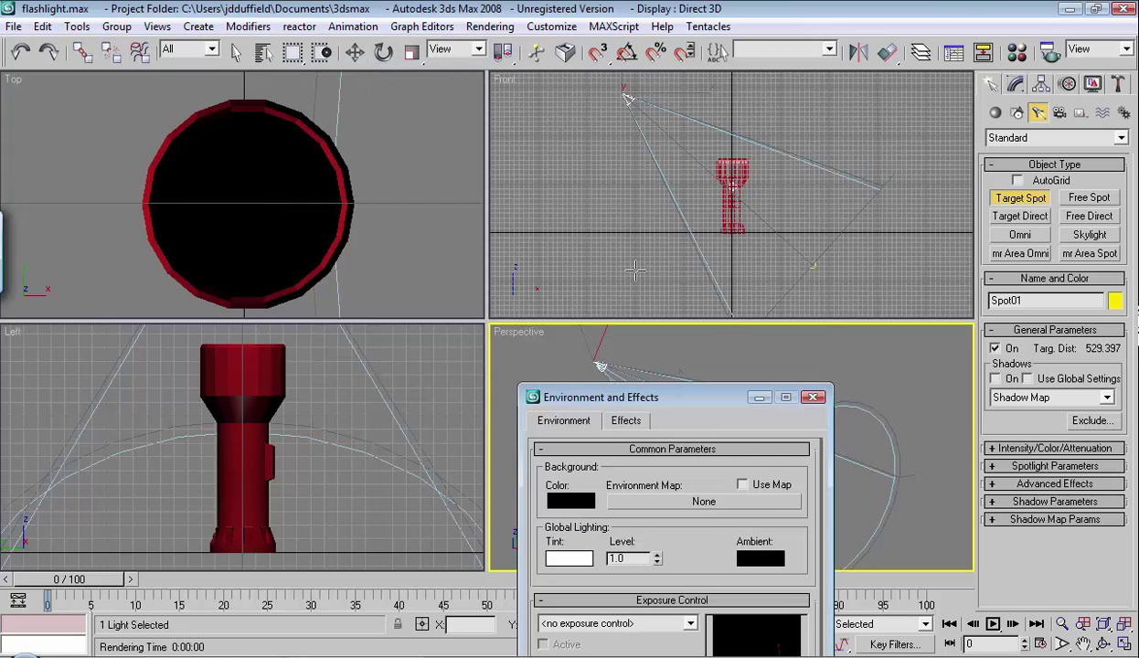
left_click_drag(711, 408, 296, 78)
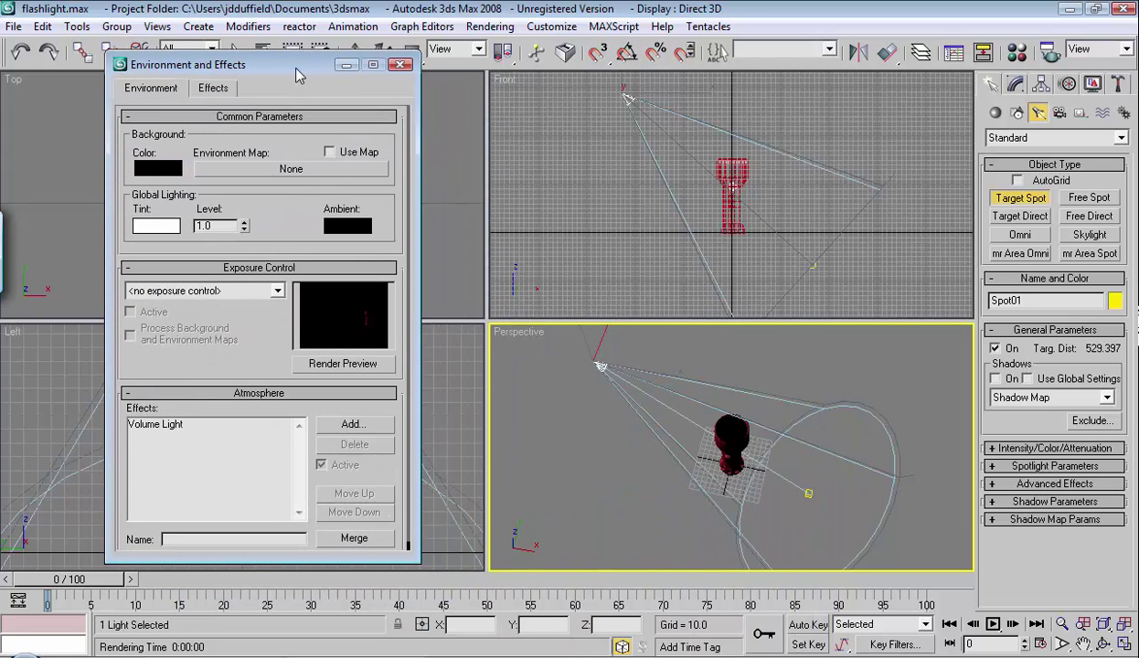
left_click(165, 426)
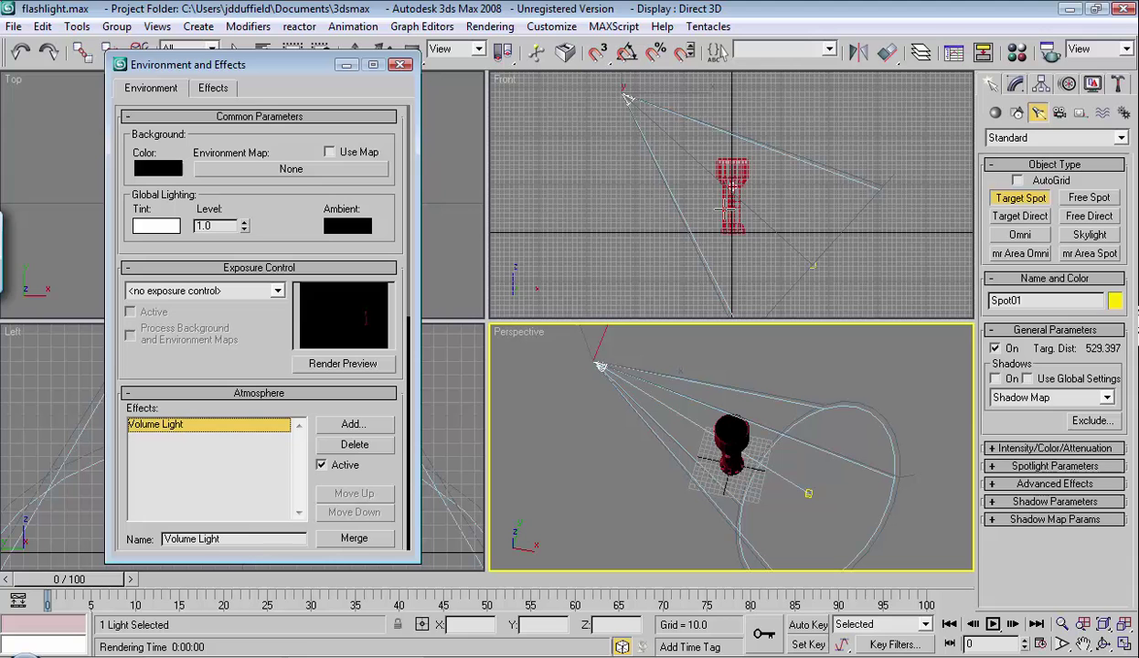
left_click(355, 444)
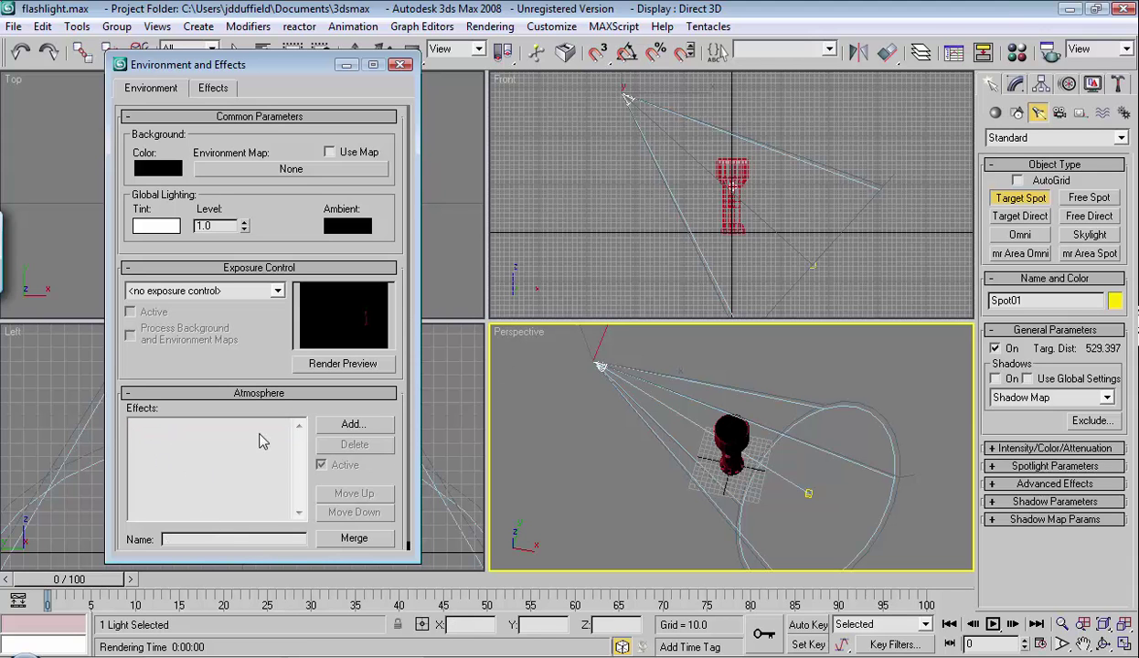
left_click(128, 393)
left_click(132, 117)
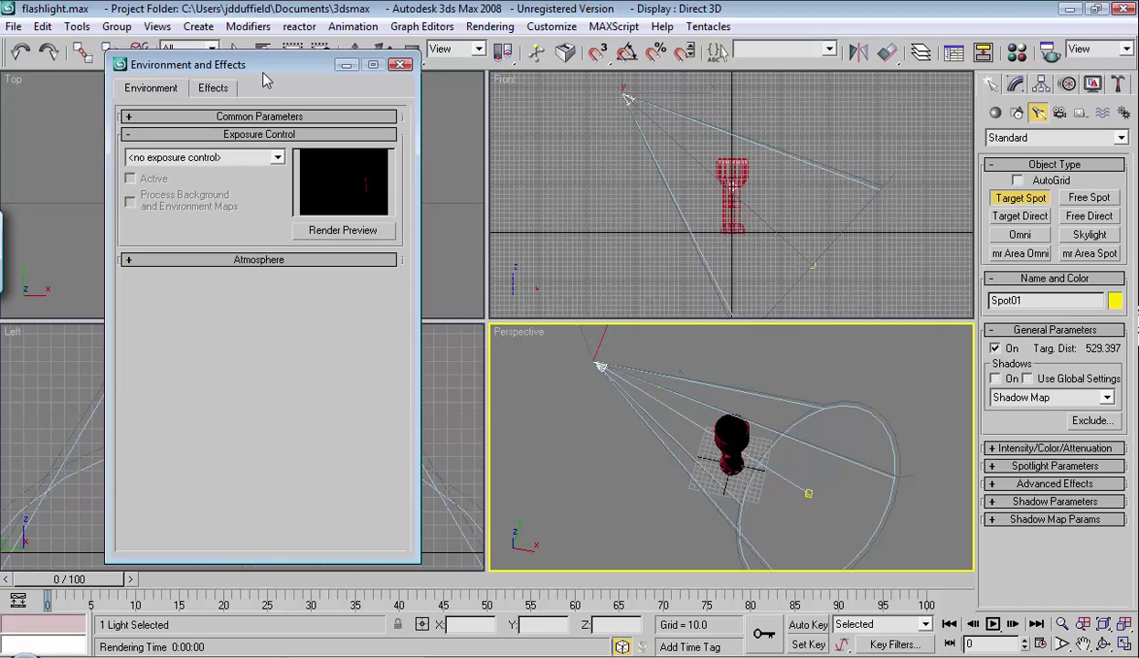
left_click(400, 65)
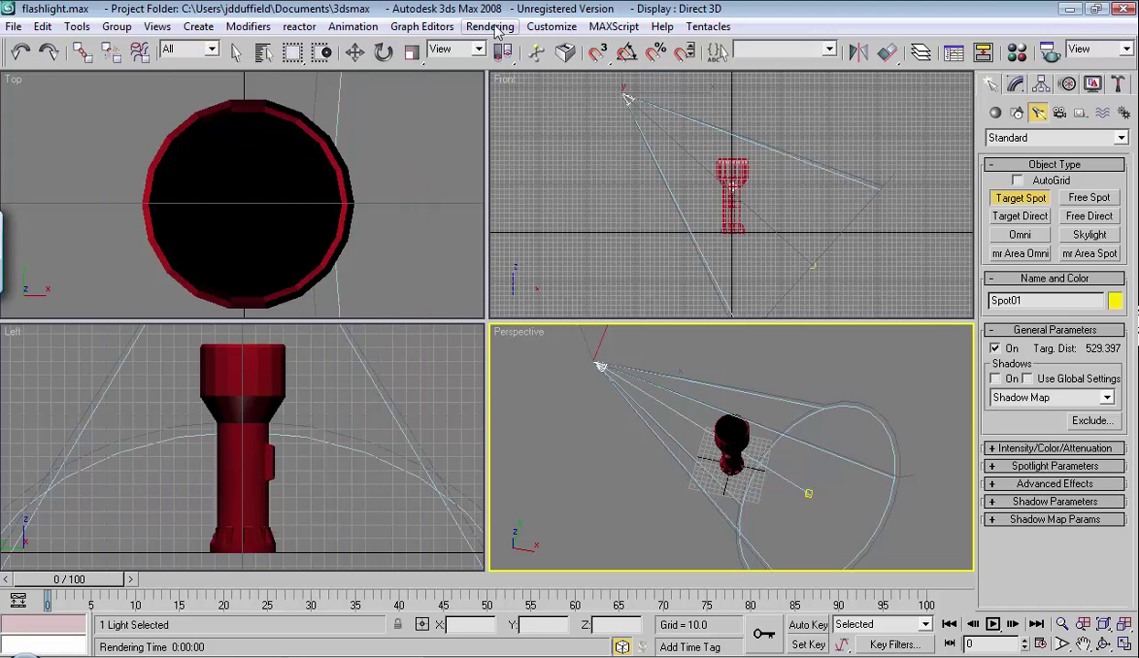
Reopen Environment and Effects and add a new Volume Light atmosphere effect.
left_click(490, 27)
left_click(436, 69)
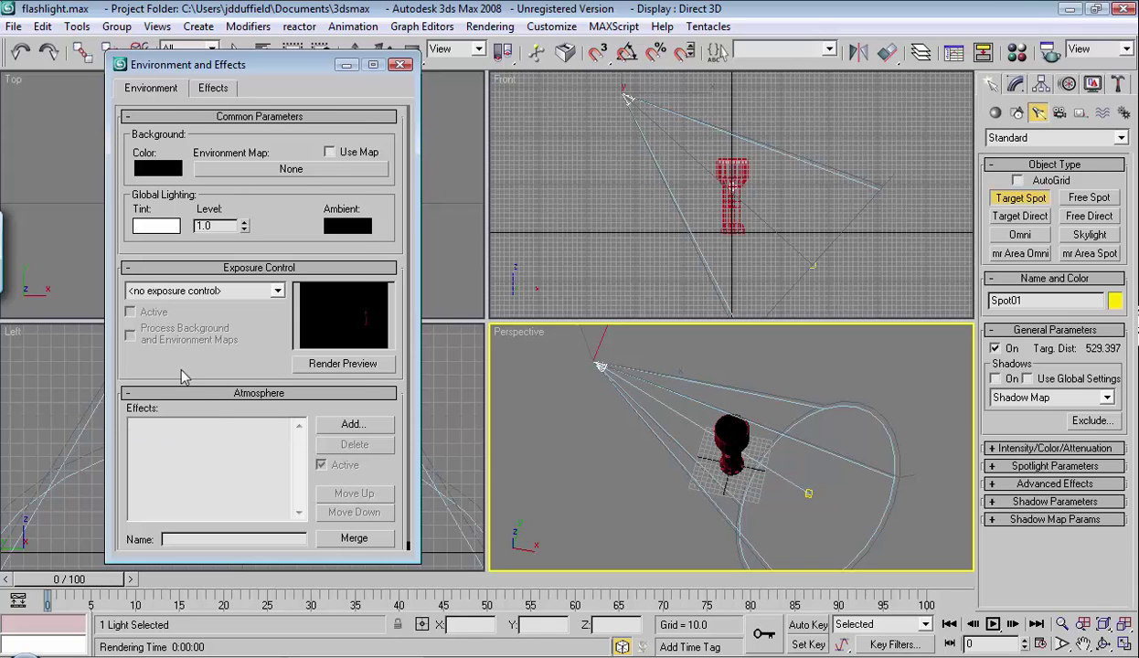
left_click(370, 424)
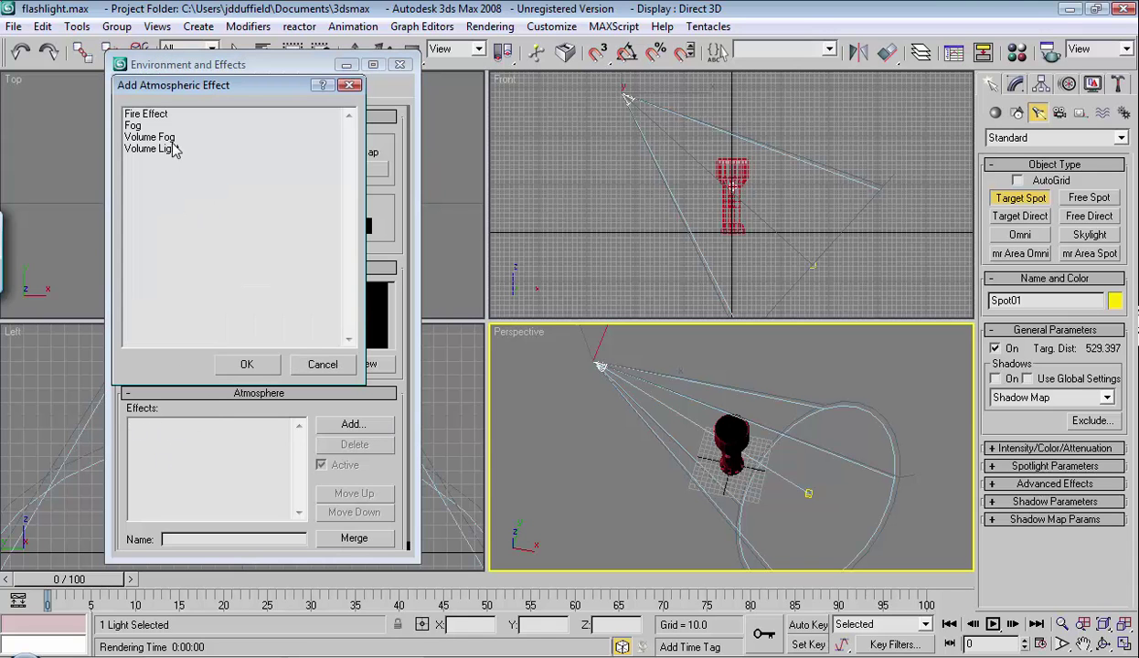
left_click(159, 149)
left_click(245, 364)
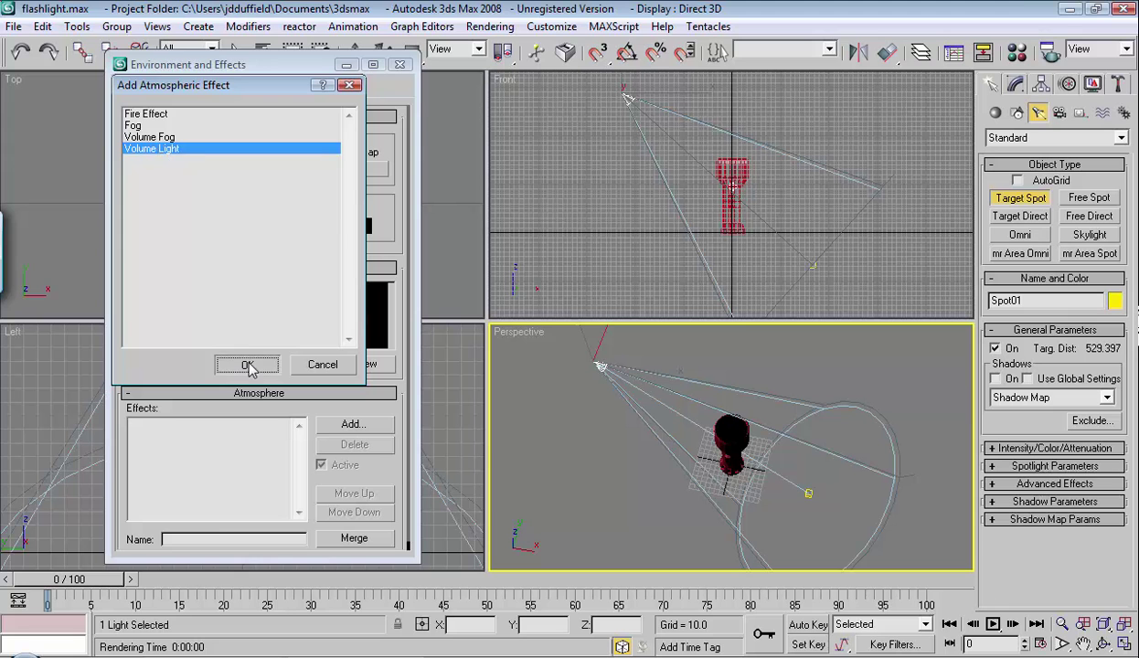
left_click_drag(389, 409, 400, 194)
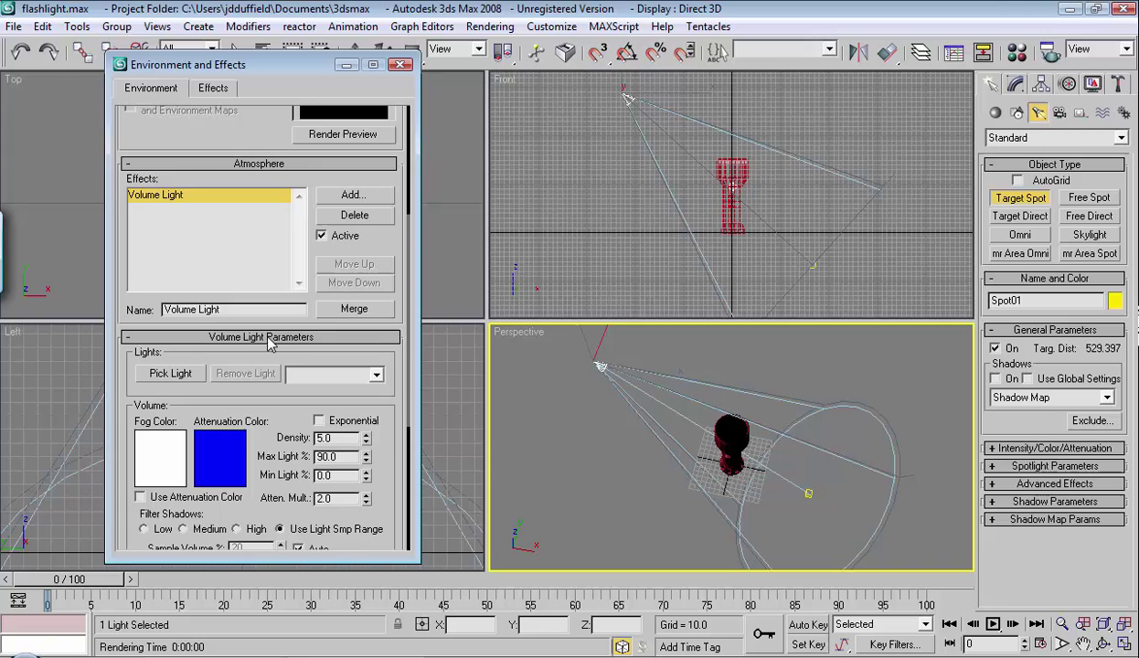
Assign Spot01 as the light for the Volume Light effect.
left_click_drag(393, 309, 393, 222)
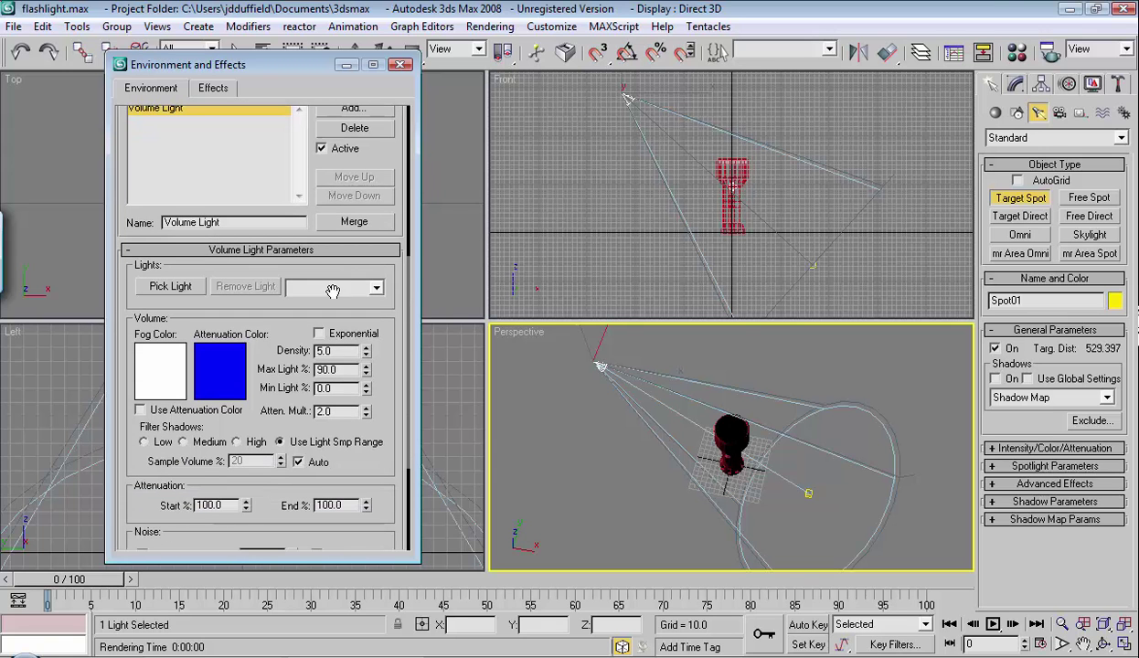
left_click(171, 286)
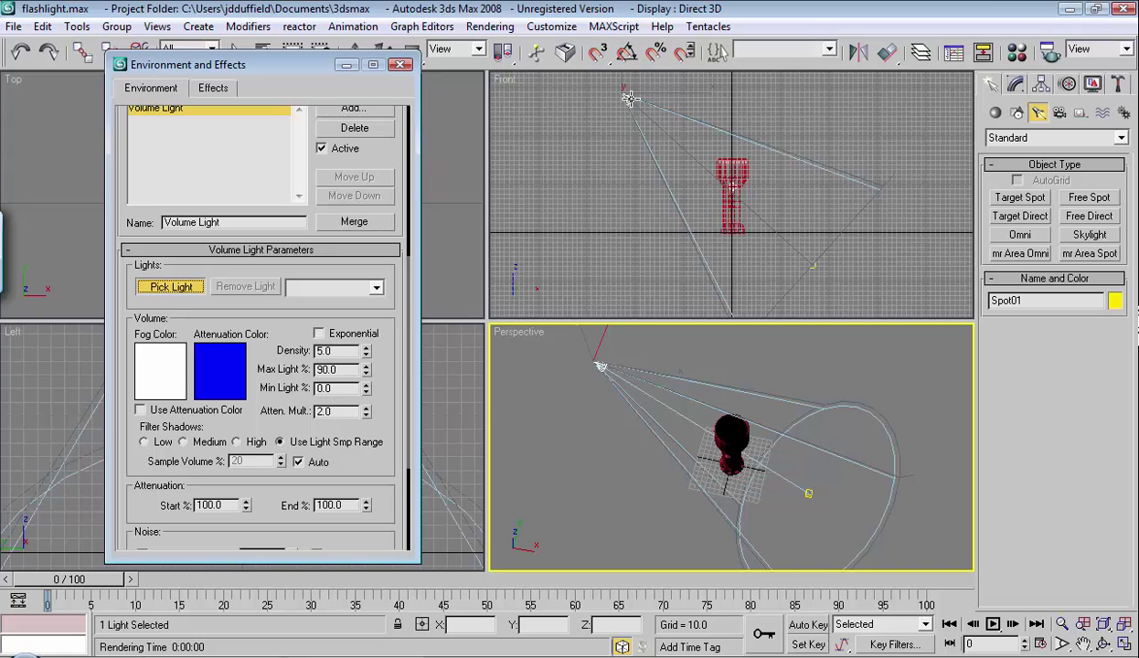
left_click(628, 98)
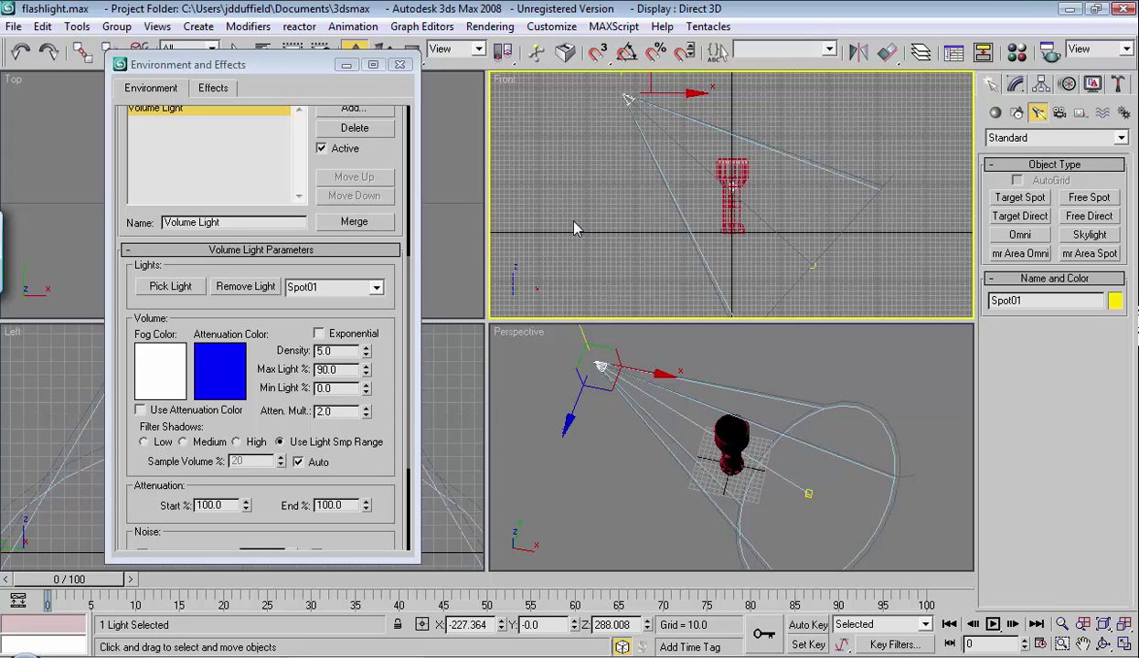
Test-render the Front and Perspective views to confirm the bright white beam.
key("shift+q")
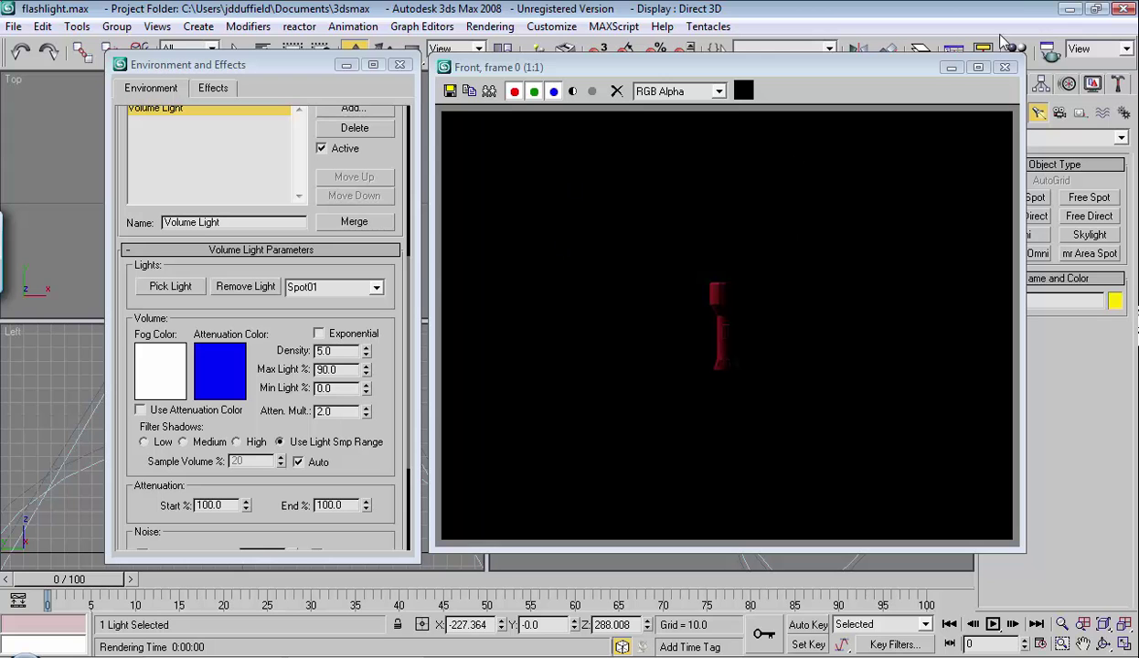
left_click(1005, 67)
right_click(515, 393)
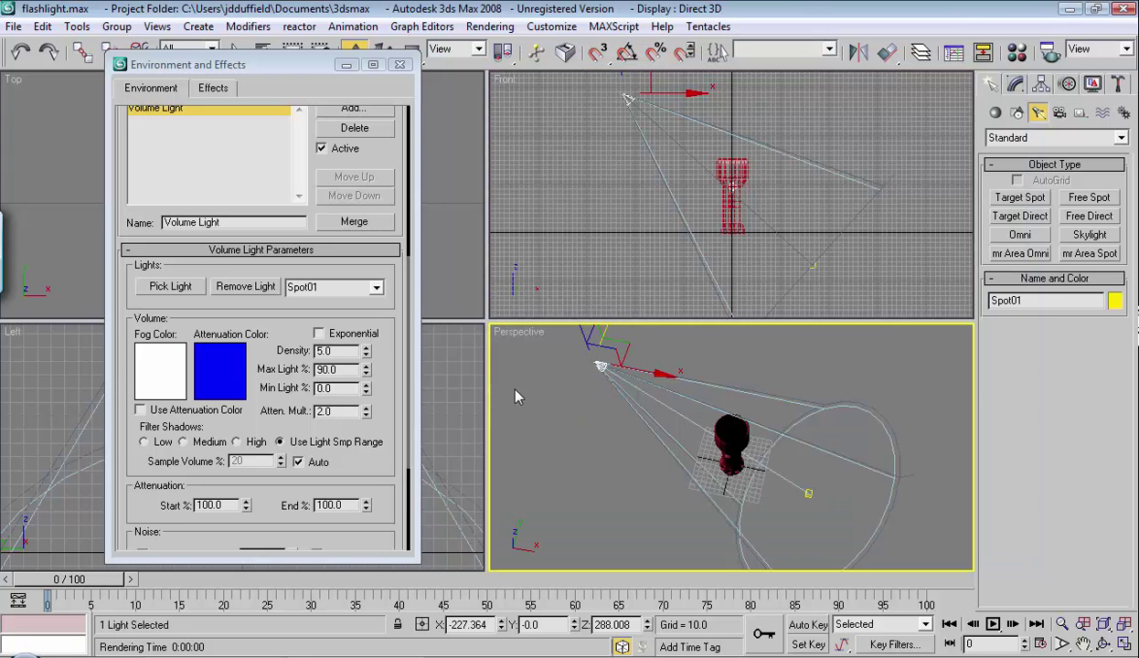
key("shift+q")
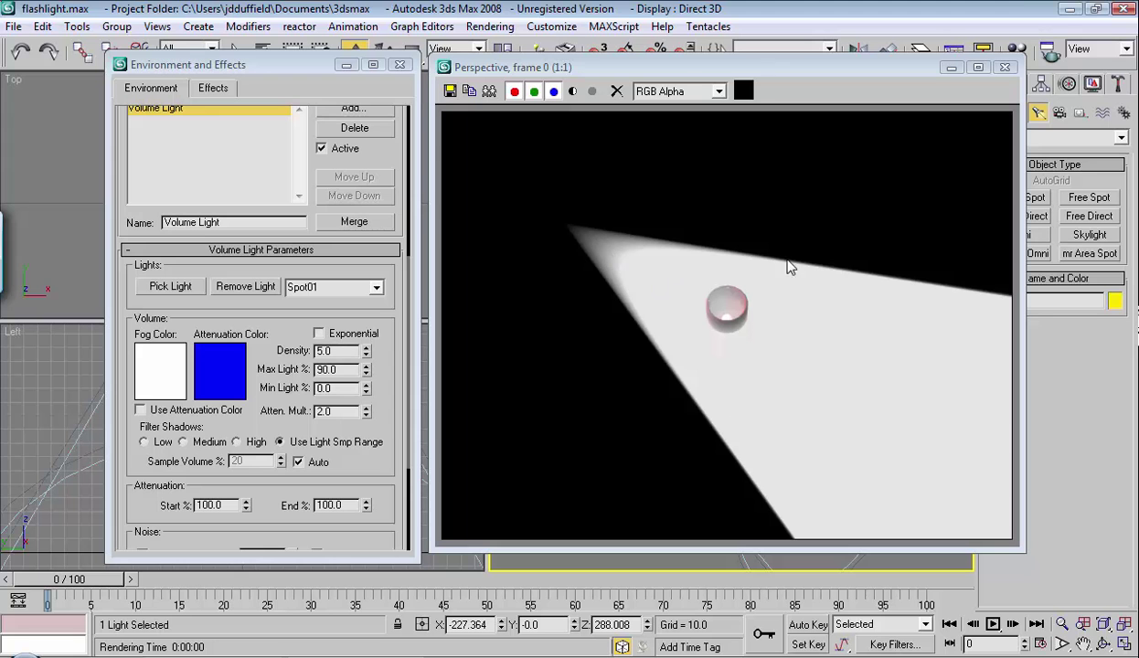
left_click(1004, 69)
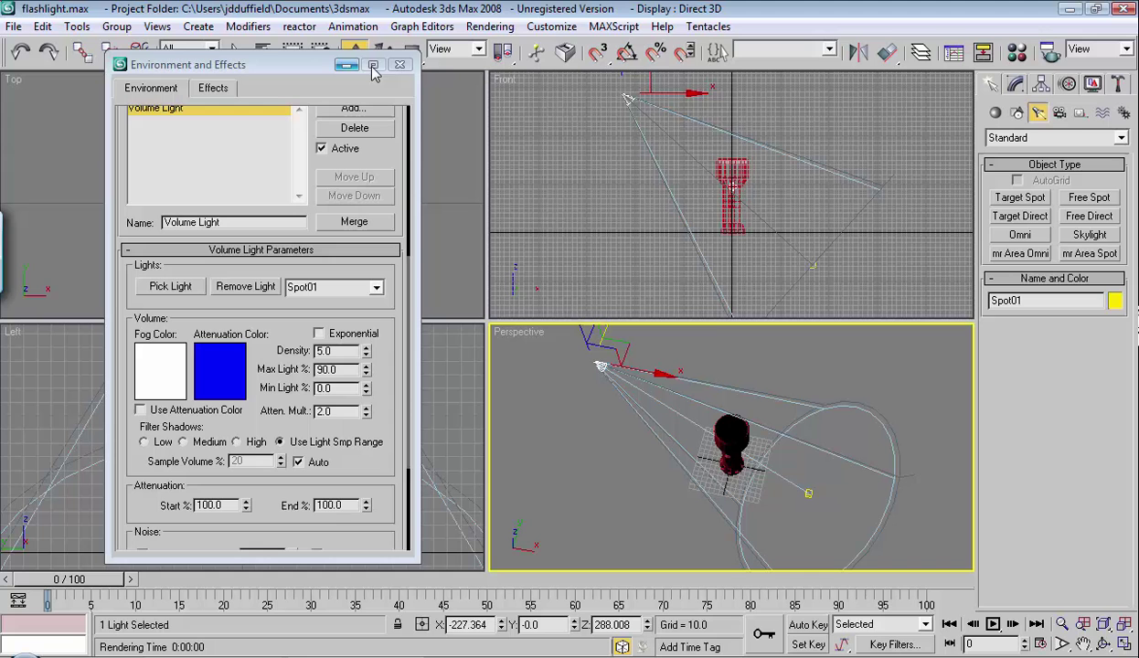
Close Environment and Effects, select Spot01 and show its Intensity/Color/Attenuation parameters.
left_click(399, 65)
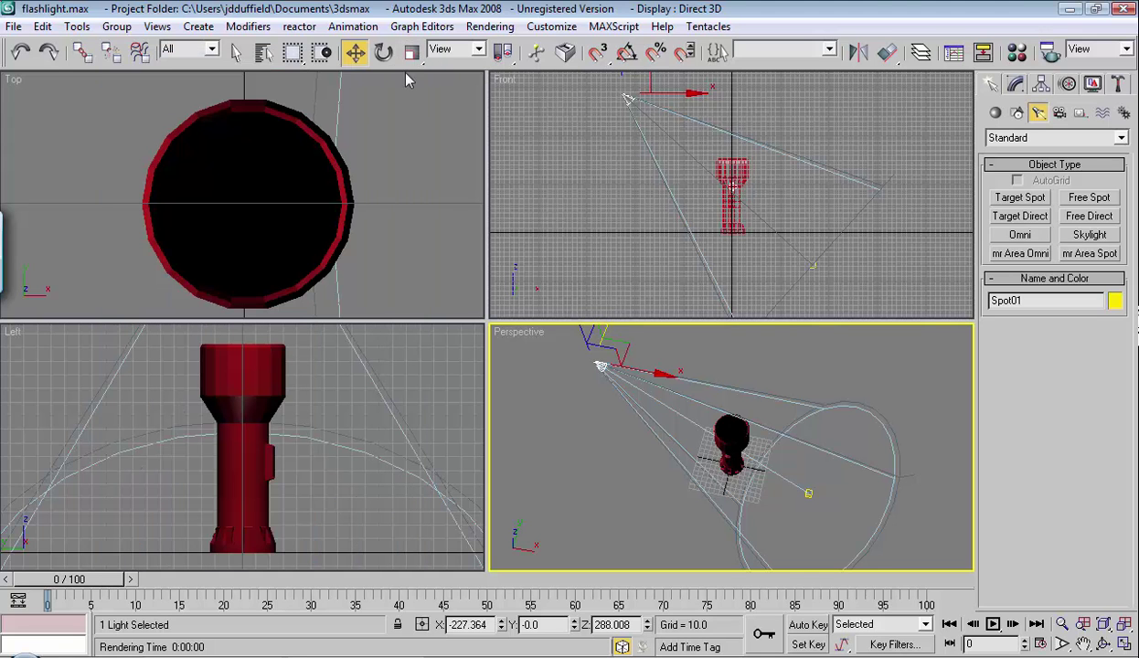
left_click(577, 139)
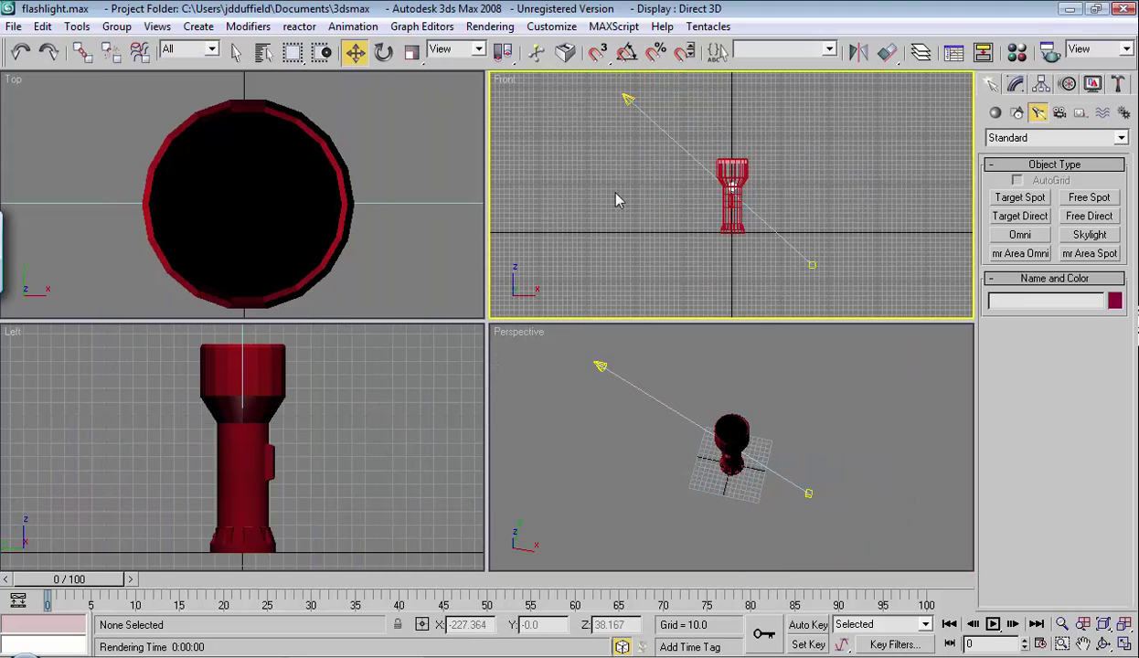
left_click(599, 367)
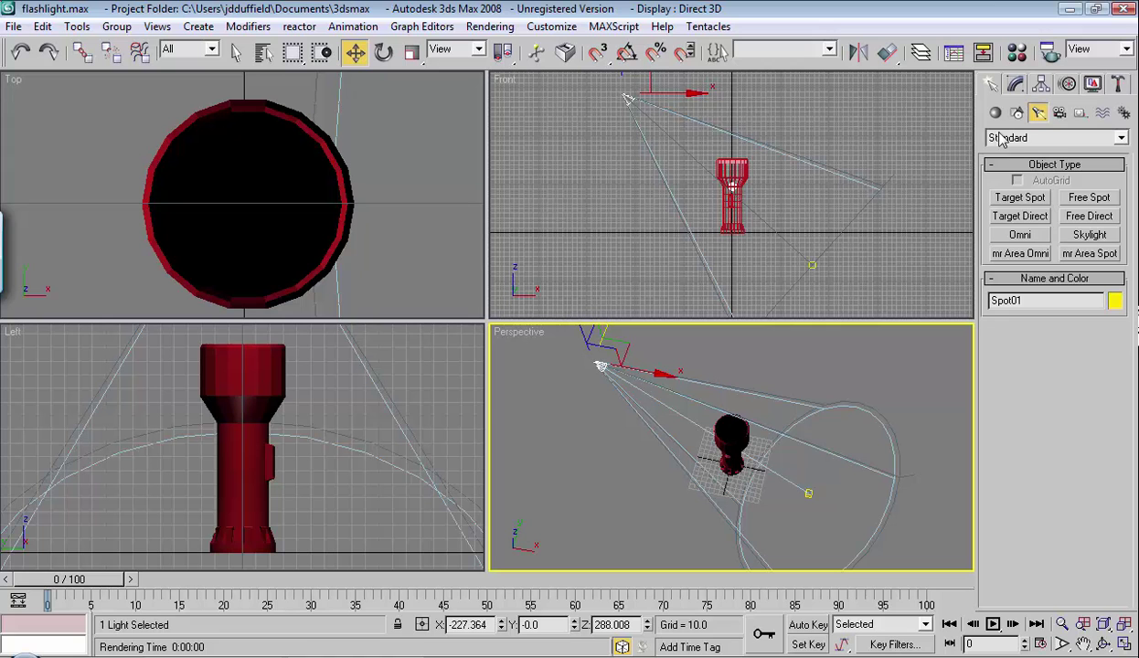
left_click(1017, 85)
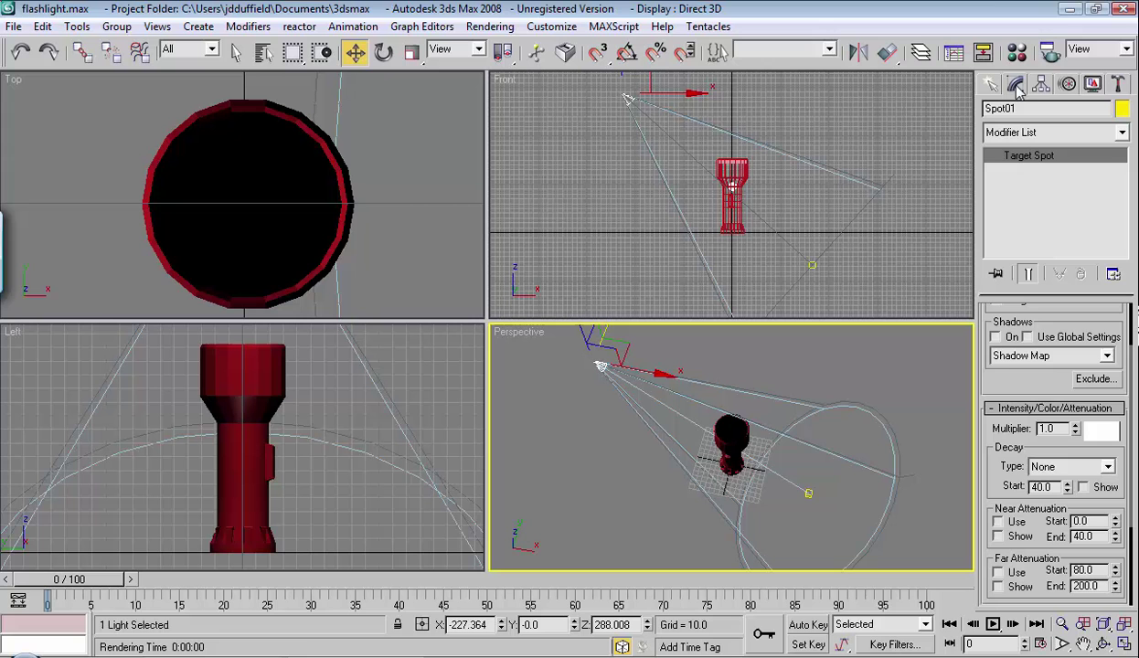
left_click_drag(1004, 380, 986, 300)
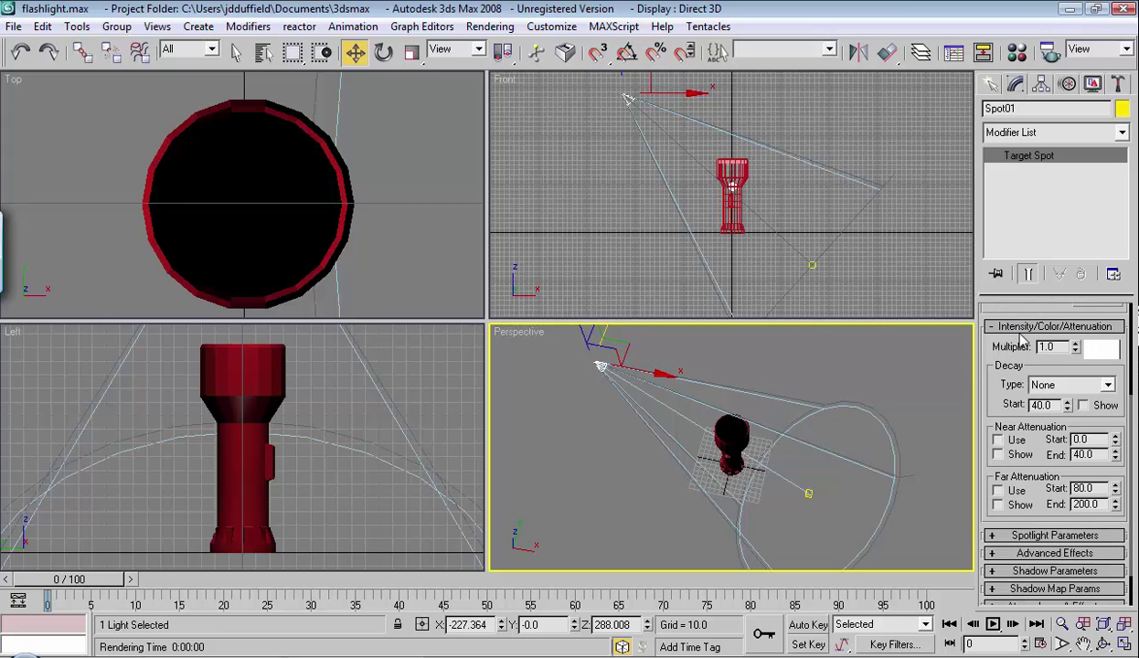
left_click(991, 327)
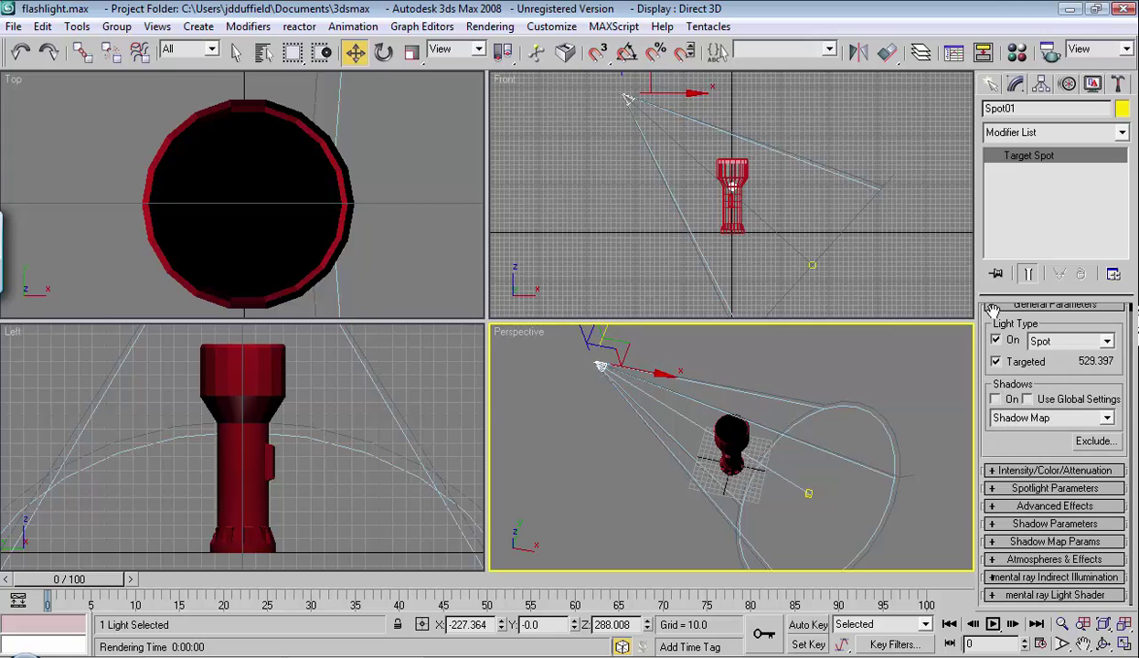
left_click(994, 308)
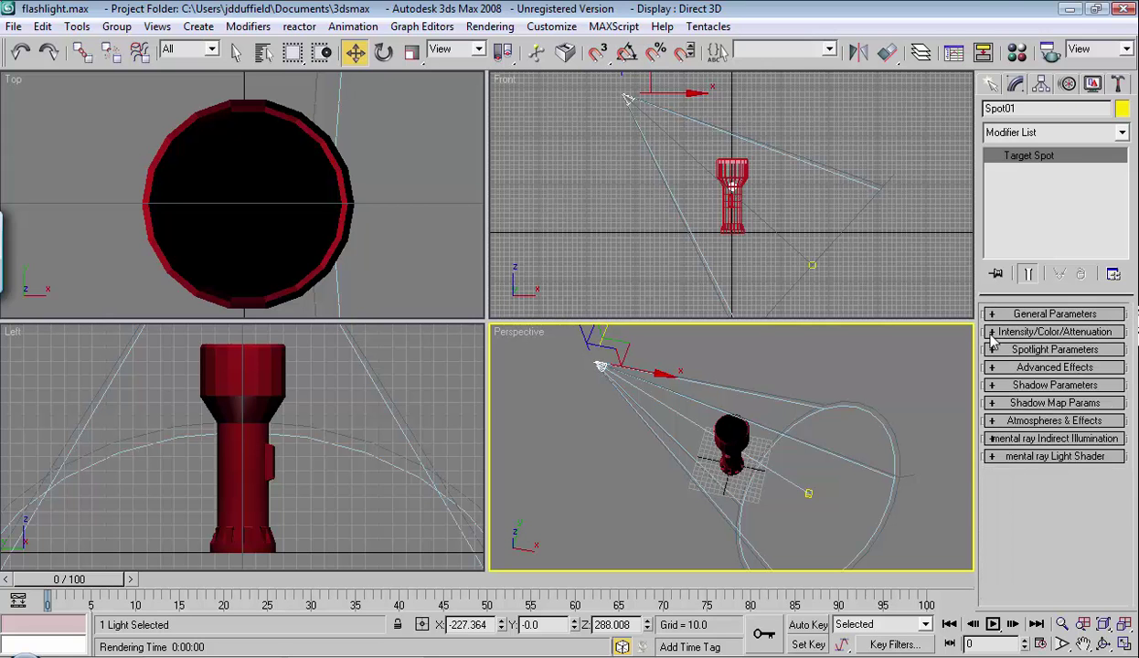
left_click(994, 331)
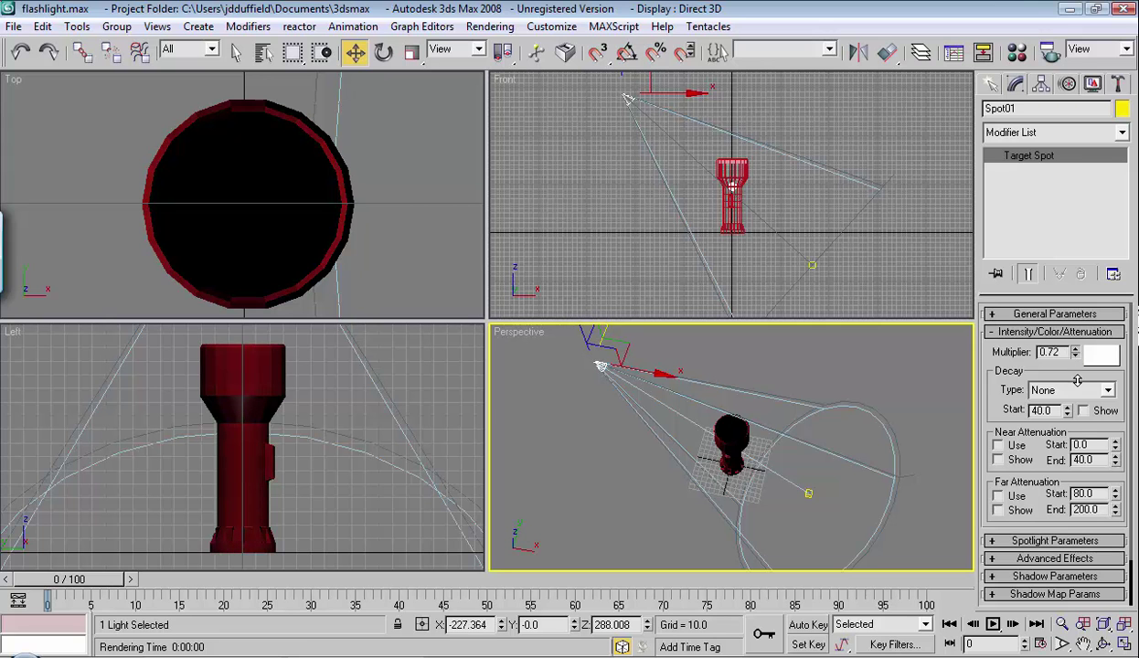
Lower Spot01's Multiplier to 0.58 and test-render the Perspective view.
left_click_drag(1076, 390, 1050, 391)
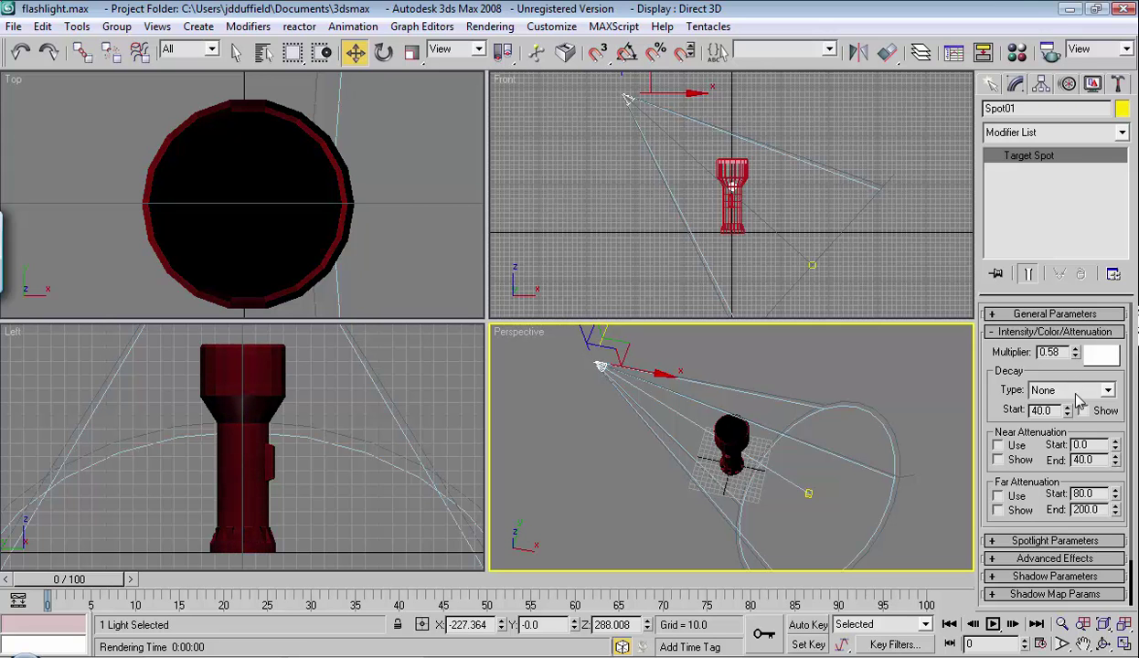
right_click(561, 383)
left_click(508, 487)
key("shift+q")
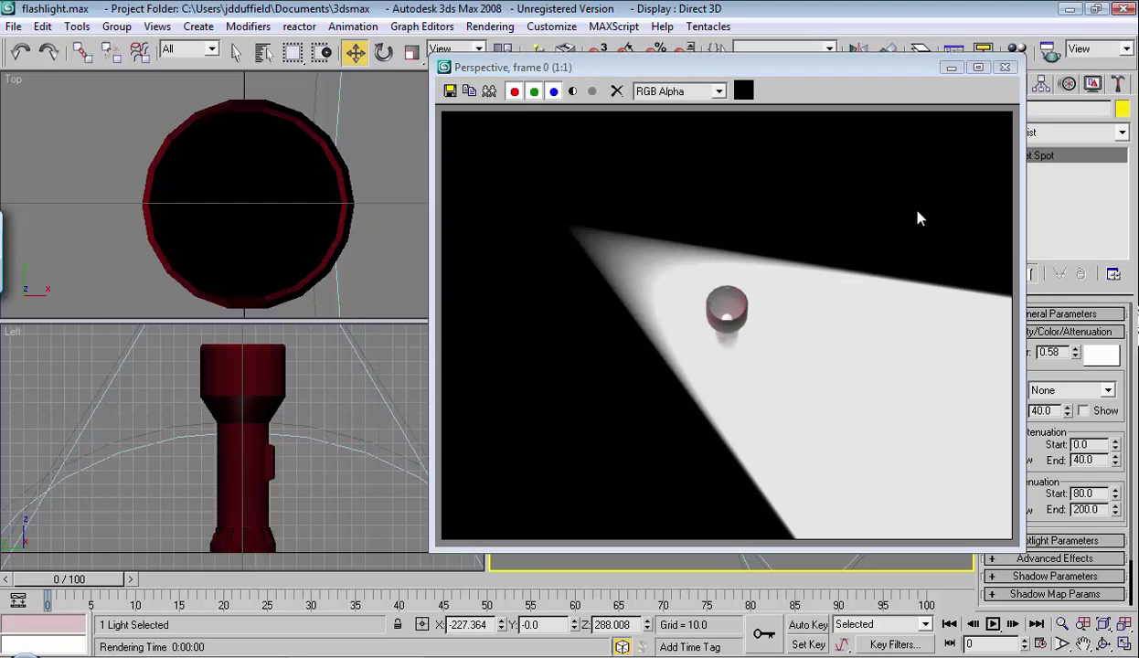
left_click(1004, 66)
Reduce the Multiplier further to 0.26 and re-render to check the softer beam.
left_click(1076, 358)
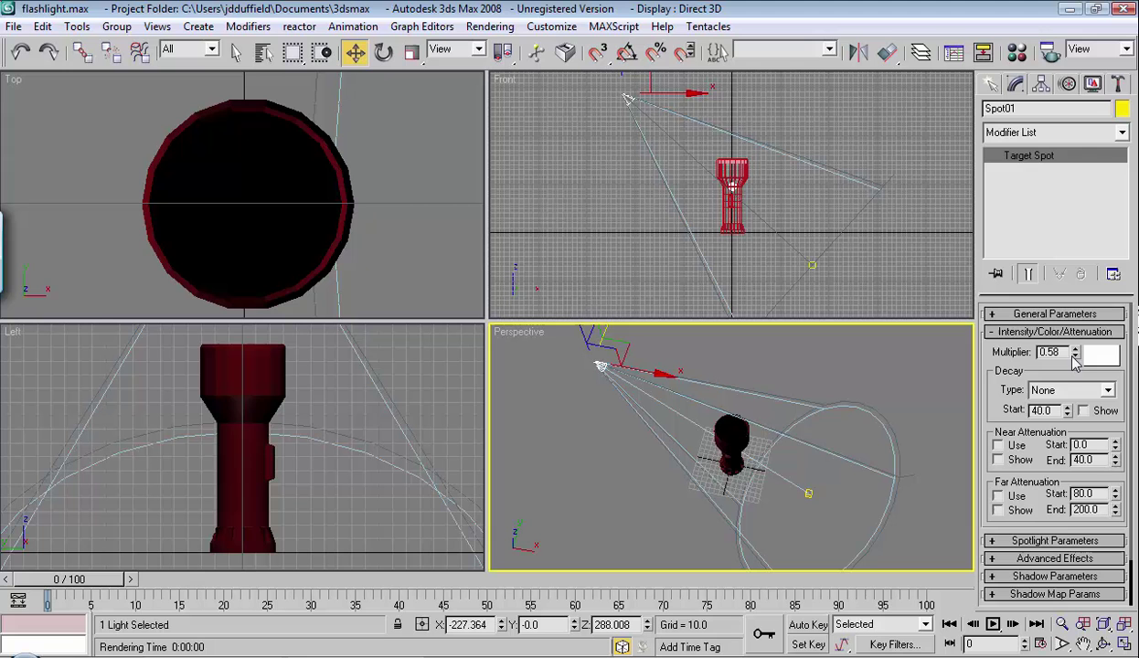
left_click_drag(1078, 359, 1054, 382)
right_click(567, 457)
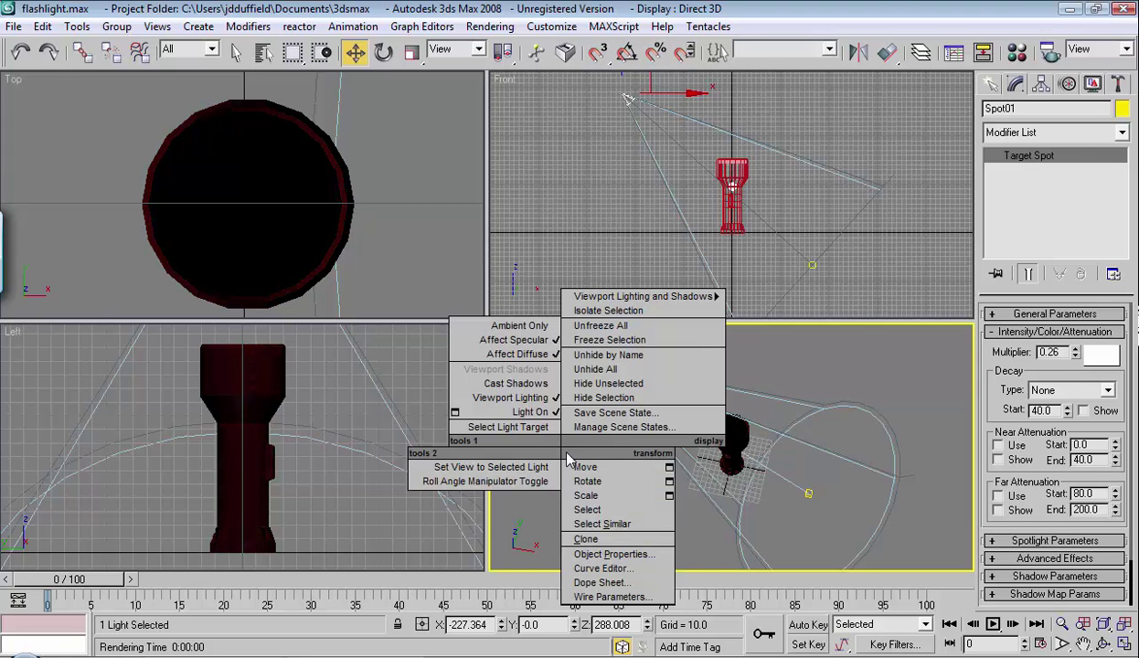
key("Escape")
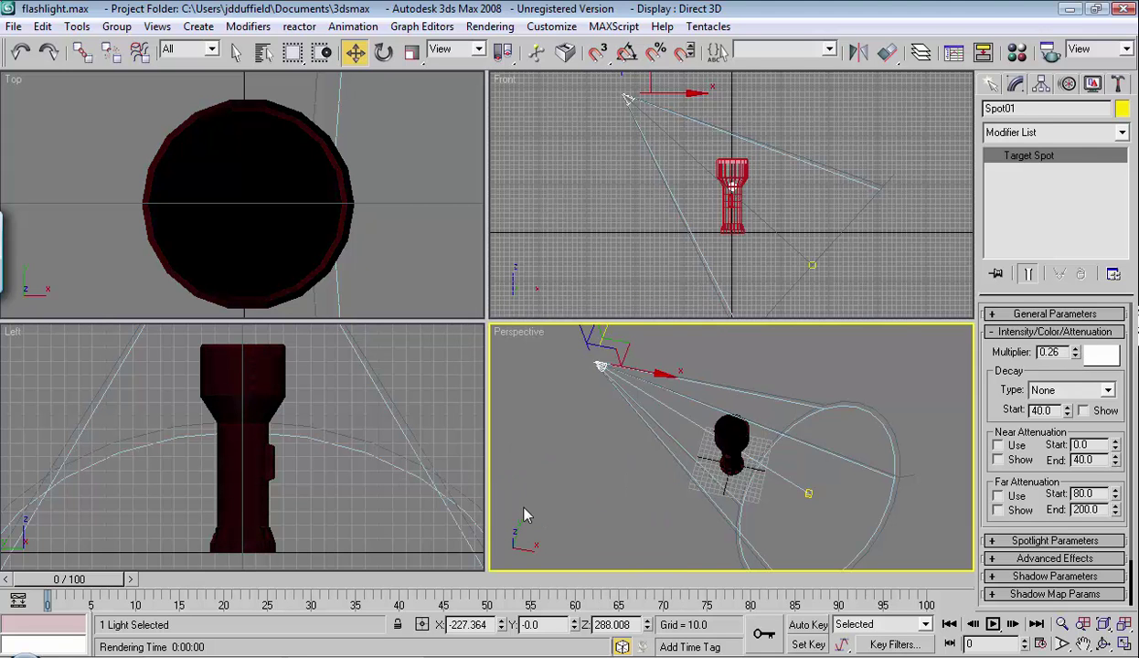
key("shift+q")
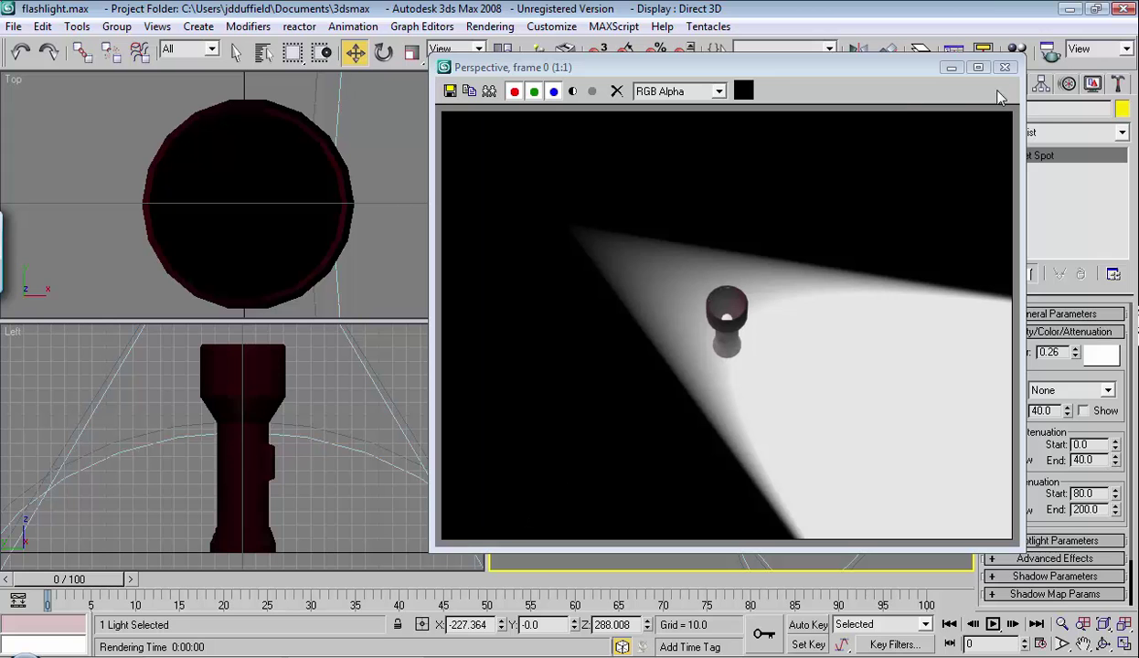
left_click(1006, 69)
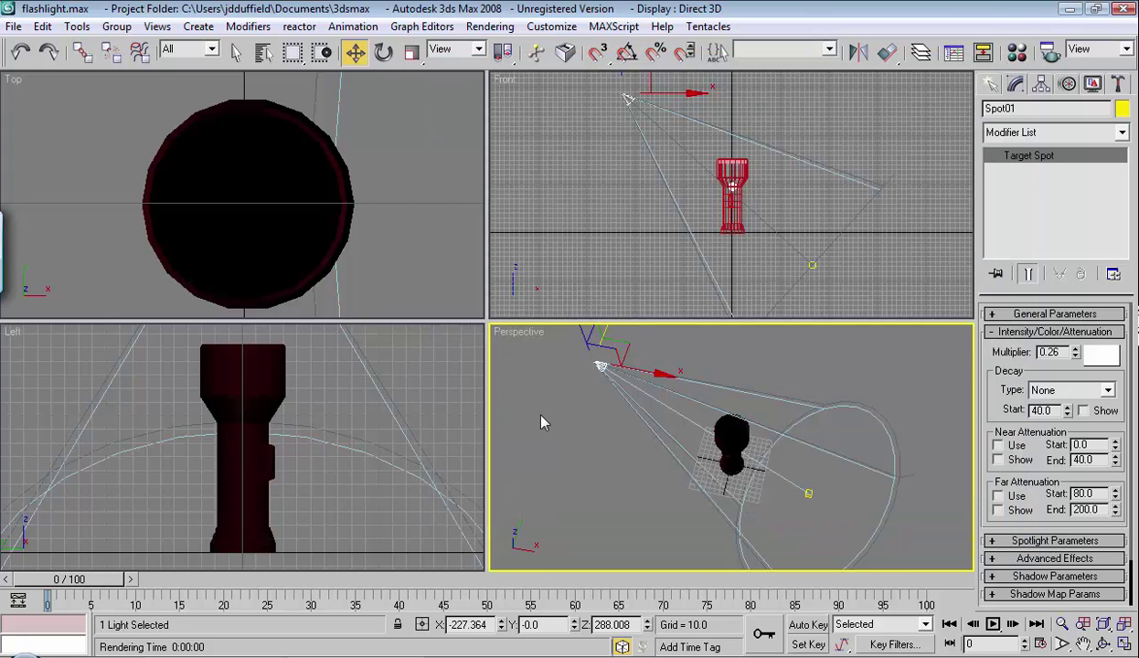
Zoom out the Top view and draw a large Plane01 (1052.778 × 1947.21) under the flashlight.
left_click(430, 235)
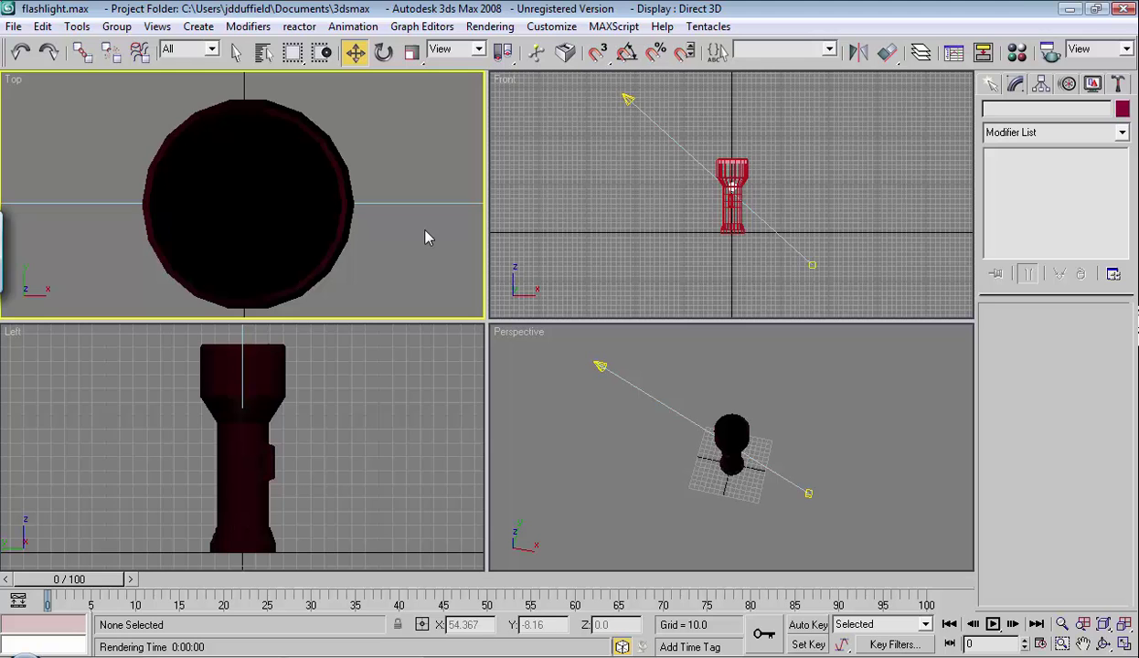
scroll(399, 257, "down", 10)
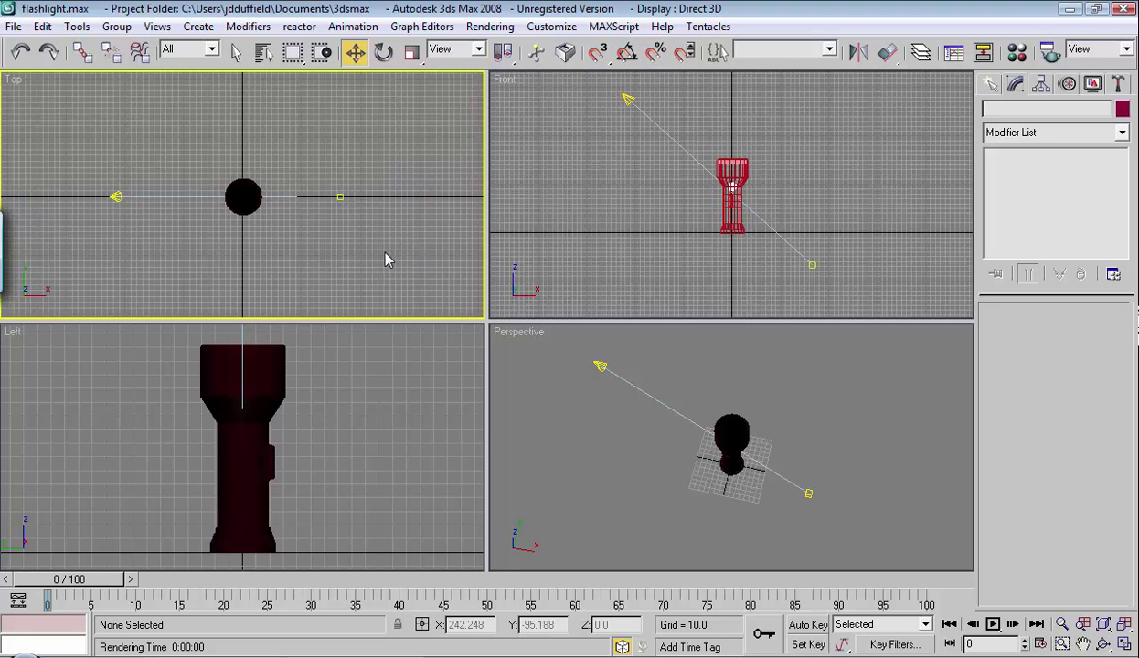
scroll(385, 260, "down", 5)
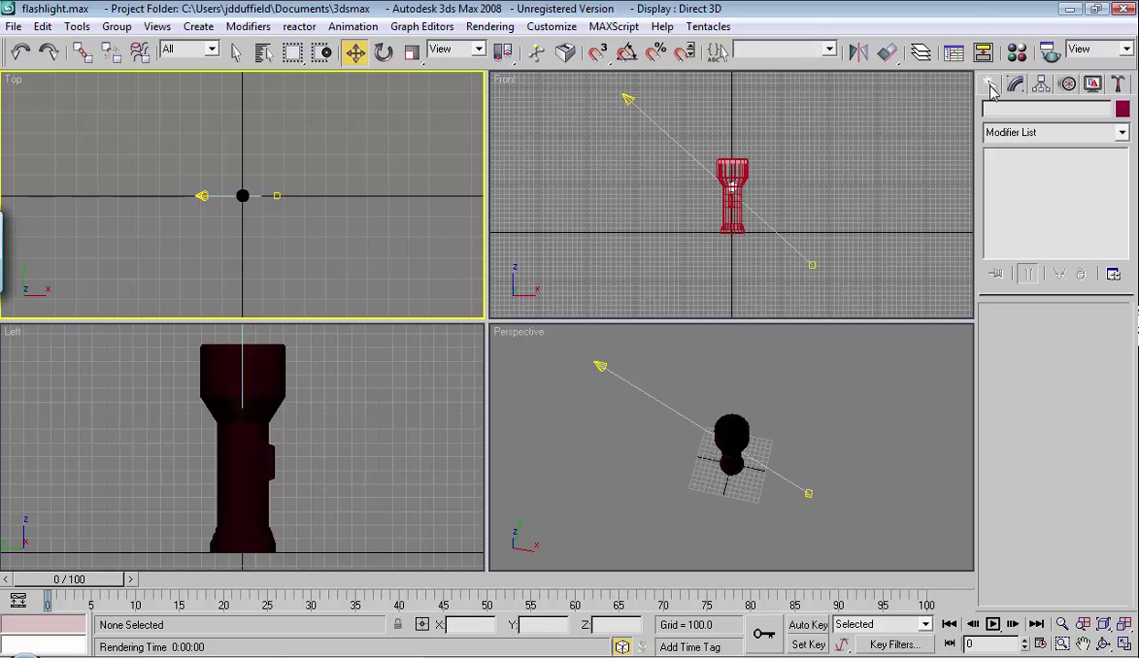
left_click(991, 86)
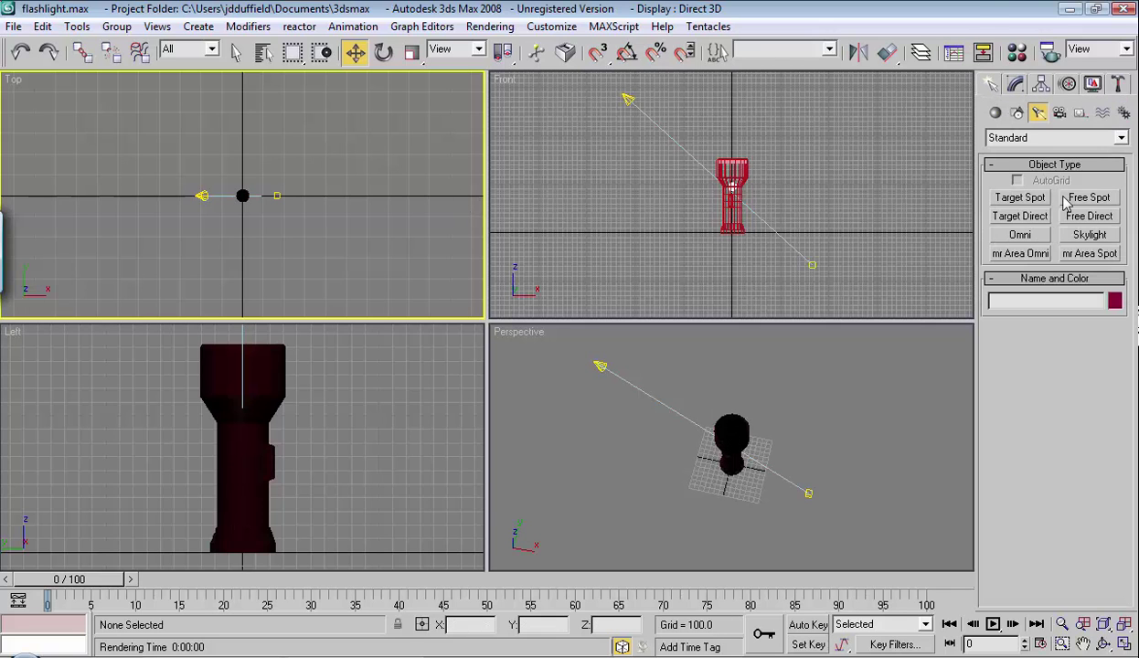
left_click(995, 113)
left_click(1089, 273)
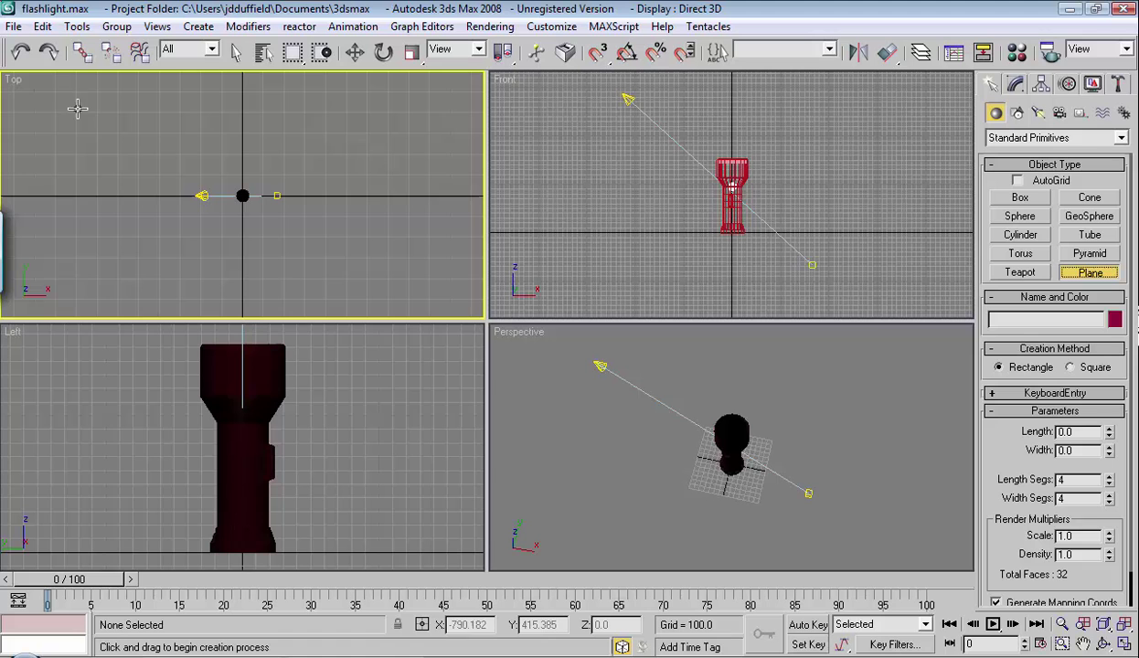
left_click_drag(56, 93, 464, 312)
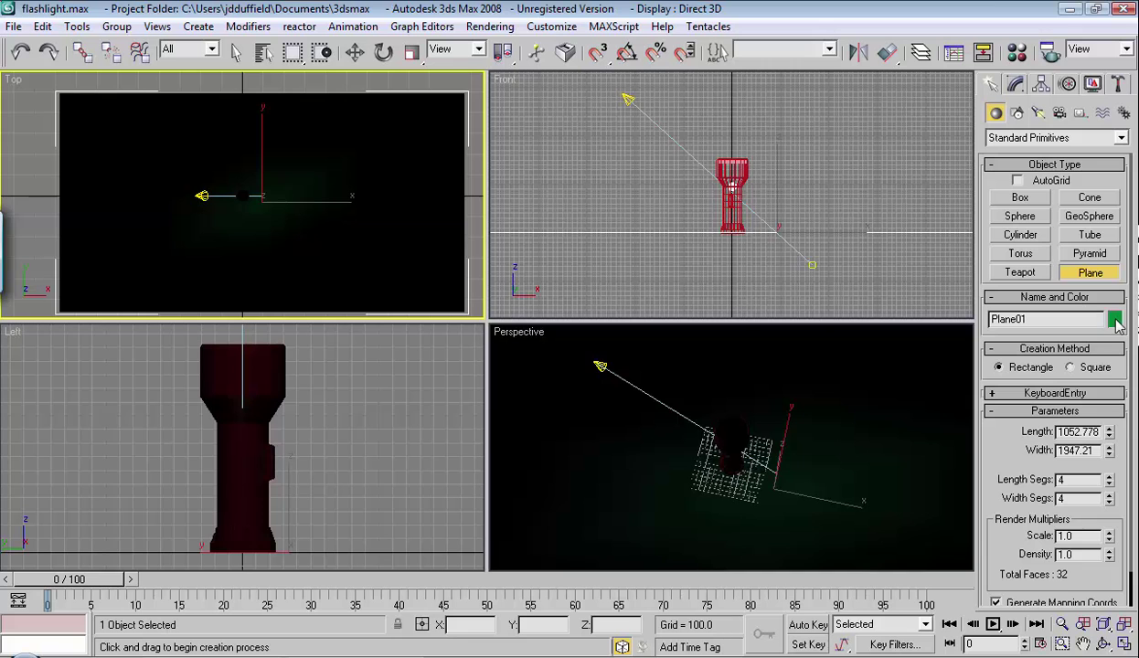
Set Plane01's object colour to yellow.
left_click(1114, 319)
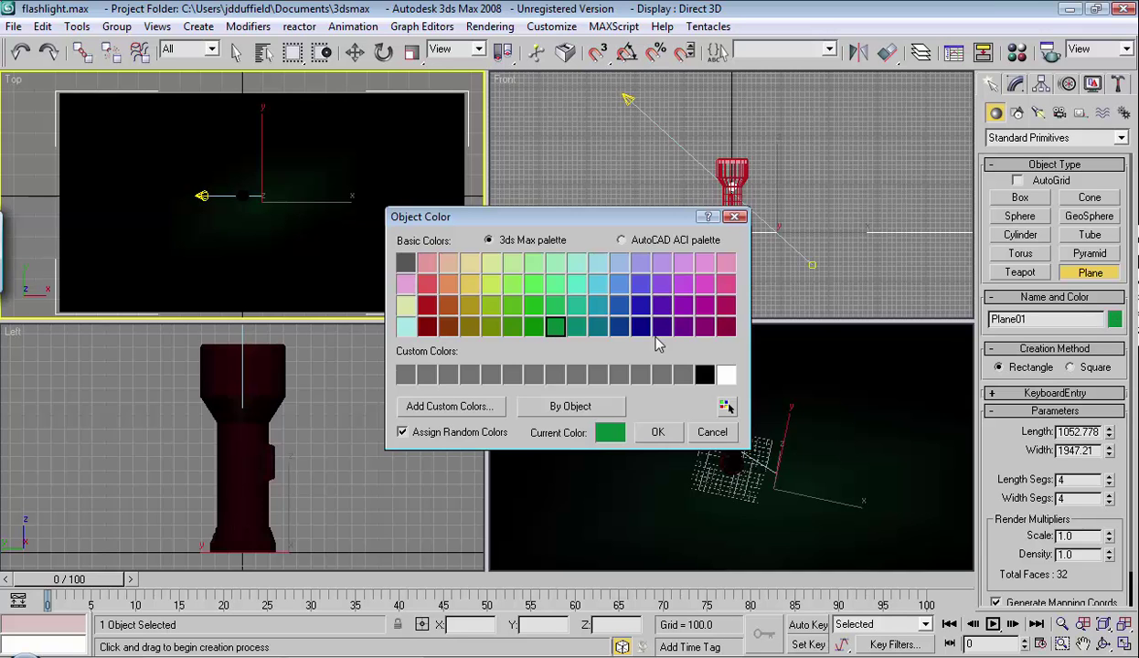
left_click(572, 286)
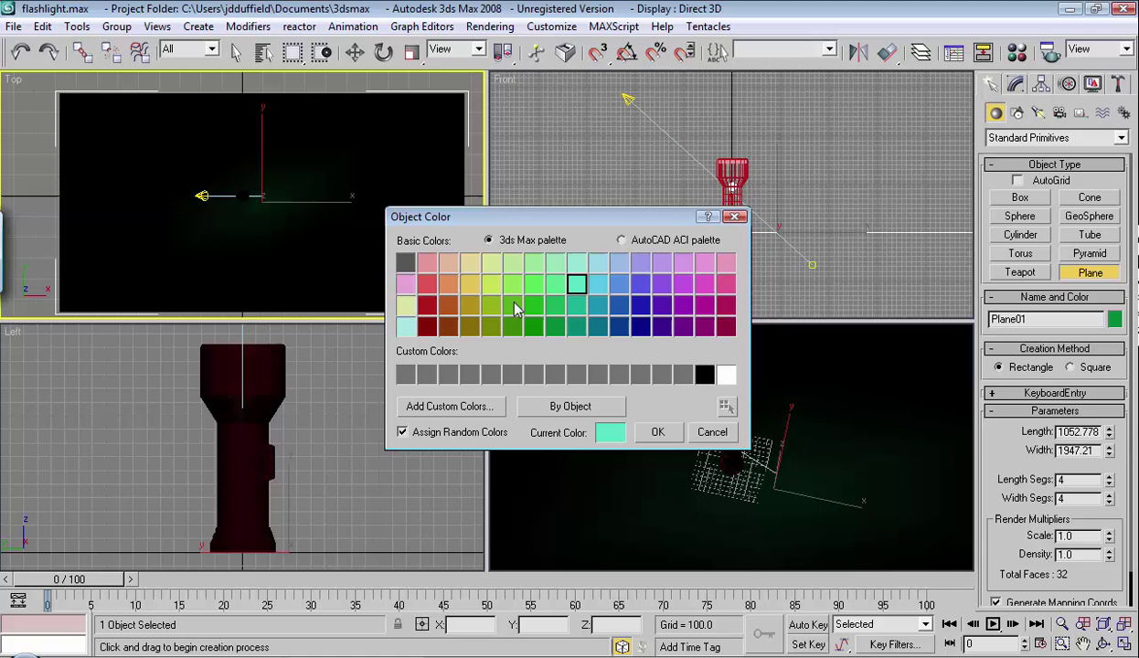
left_click(491, 285)
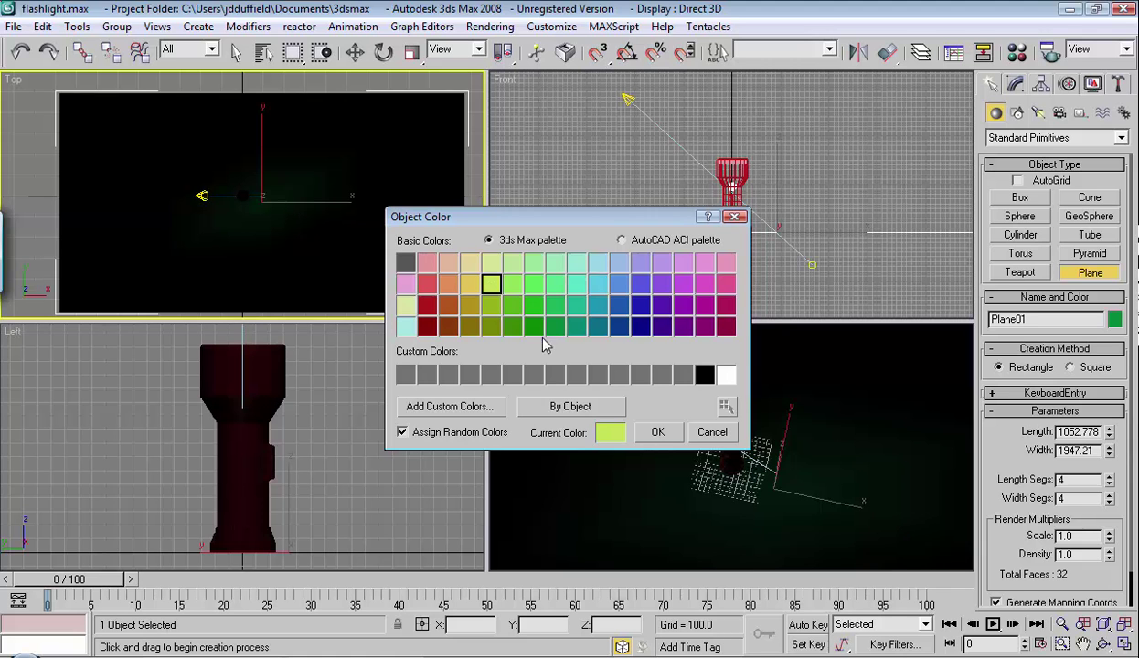
left_click(404, 305)
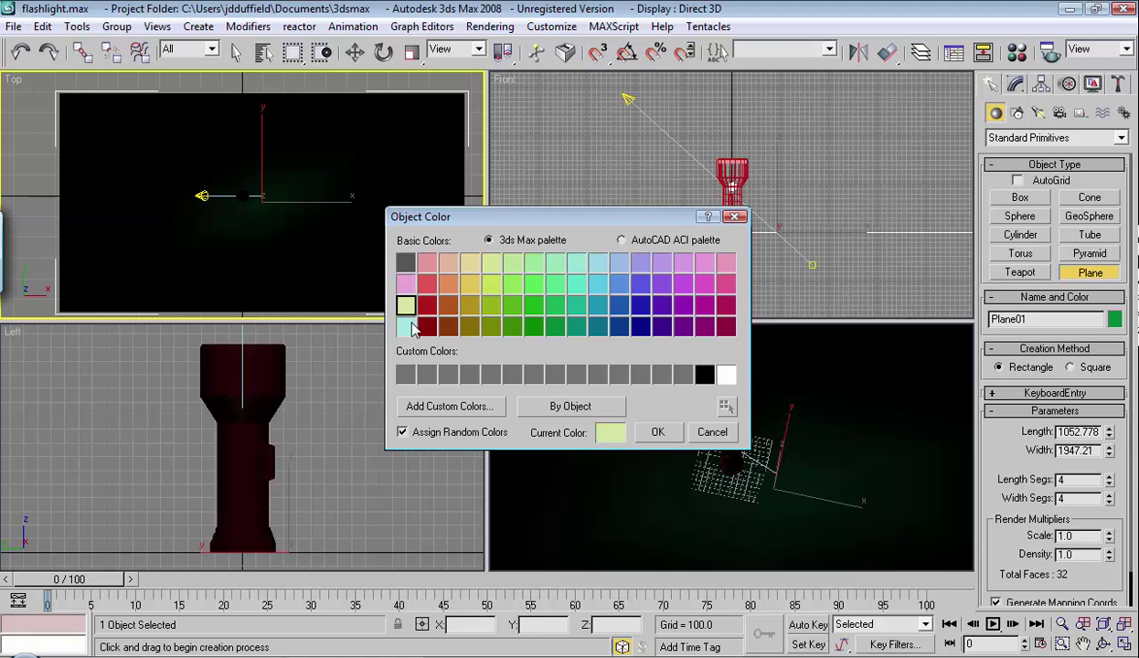
left_click(406, 326)
left_click(405, 305)
left_click(491, 285)
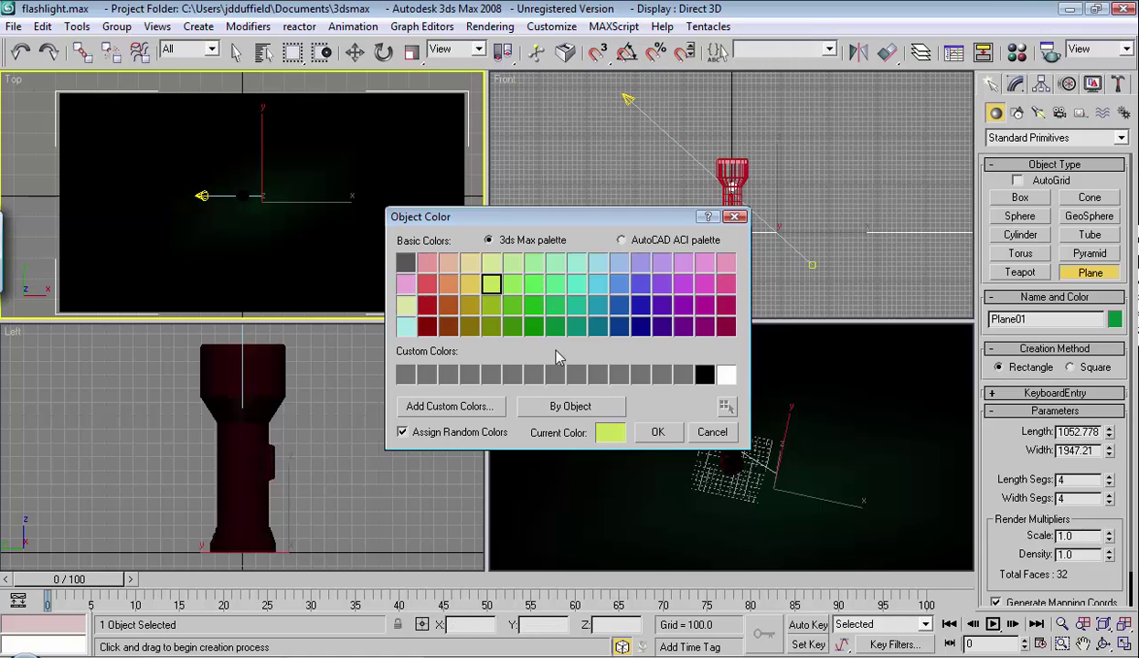
left_click(470, 284)
left_click(657, 432)
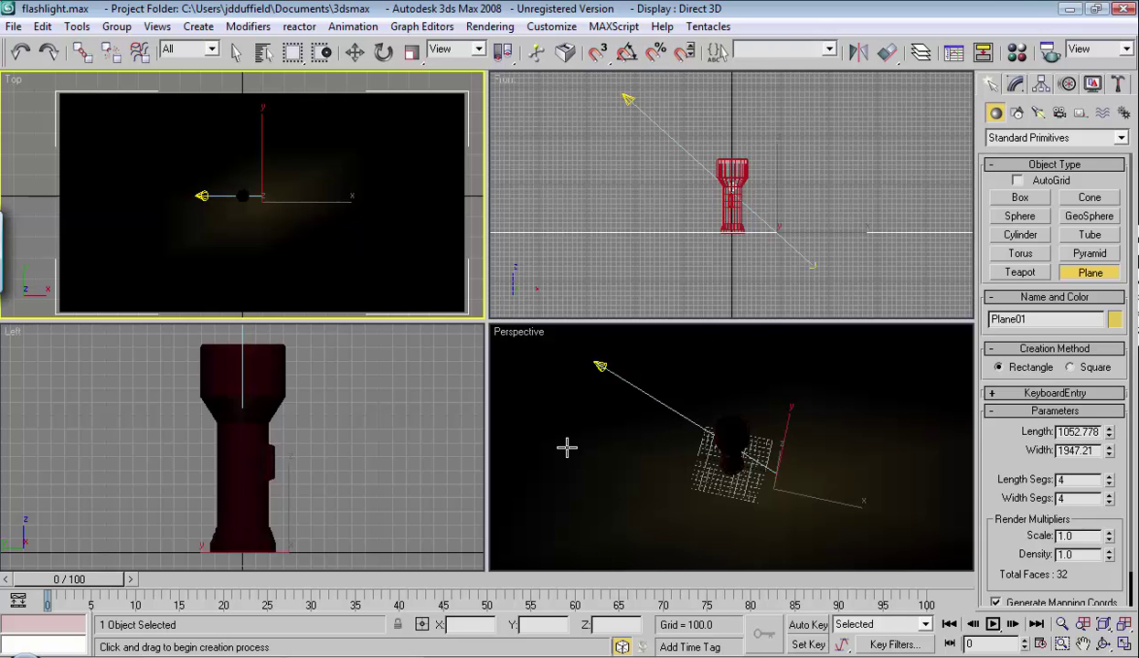
Orbit the Perspective view closer to the flashlight and test-render the spotlight pool on the ground.
key("w")
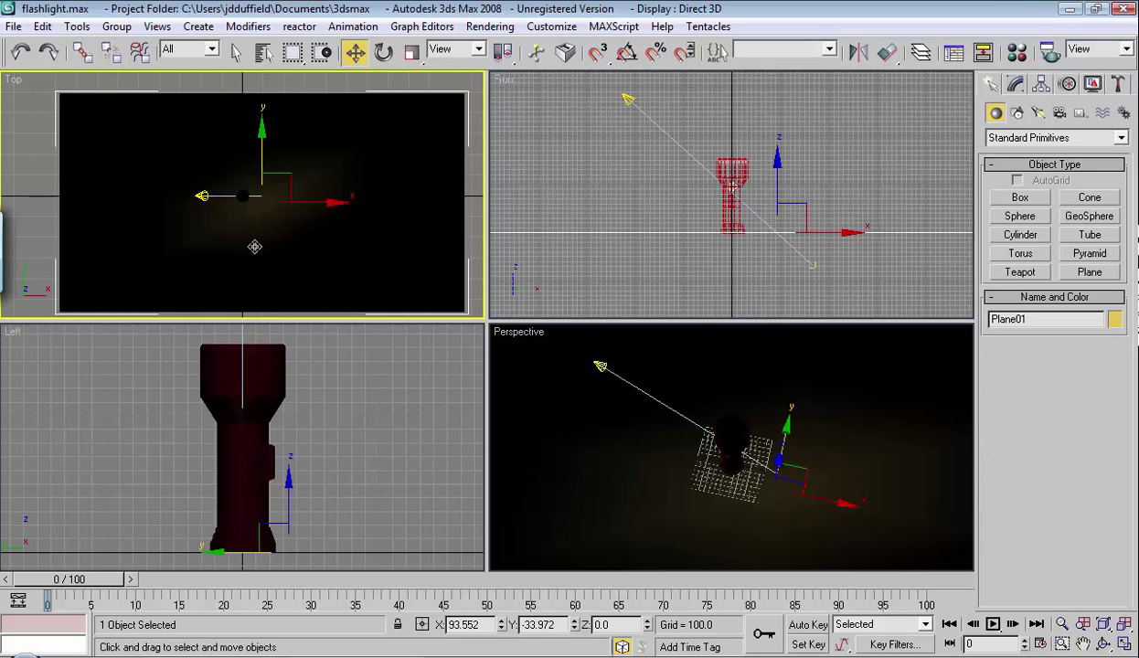
key("z")
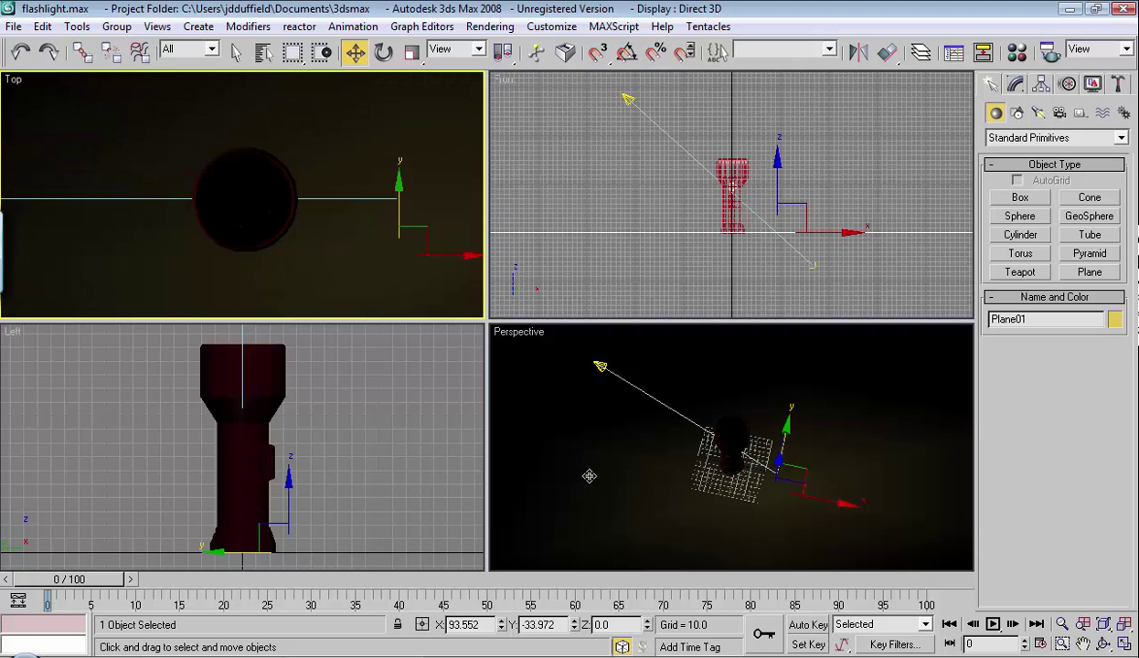
right_click(574, 462)
middle_click_drag(631, 476, 880, 465, "alt")
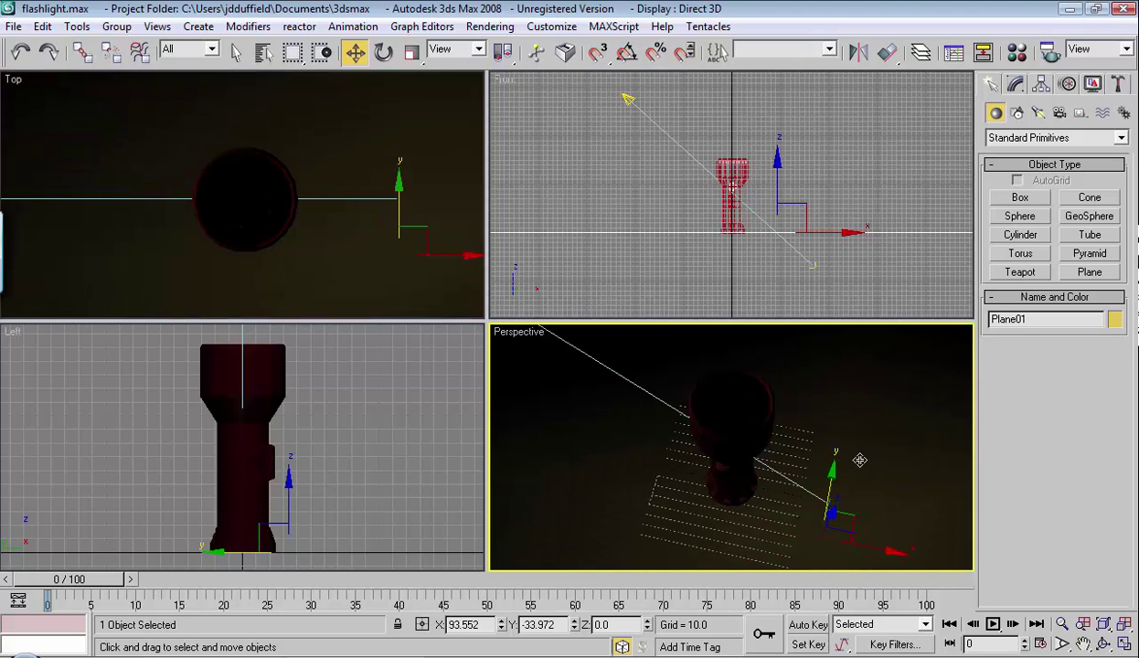
key("shift+q")
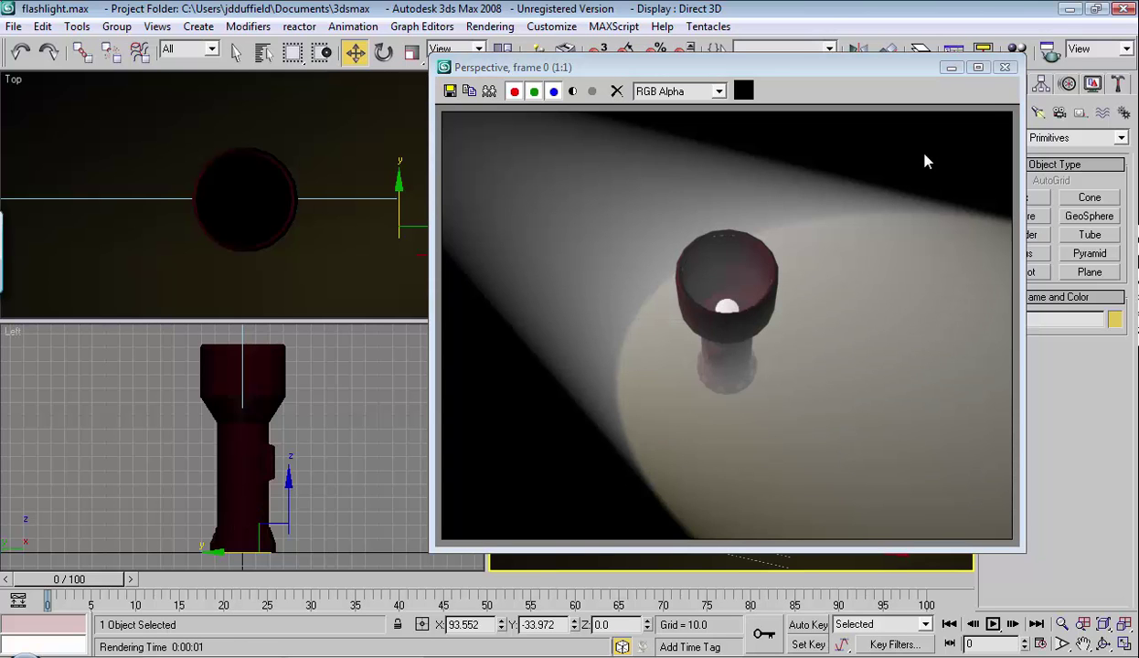
left_click(1004, 67)
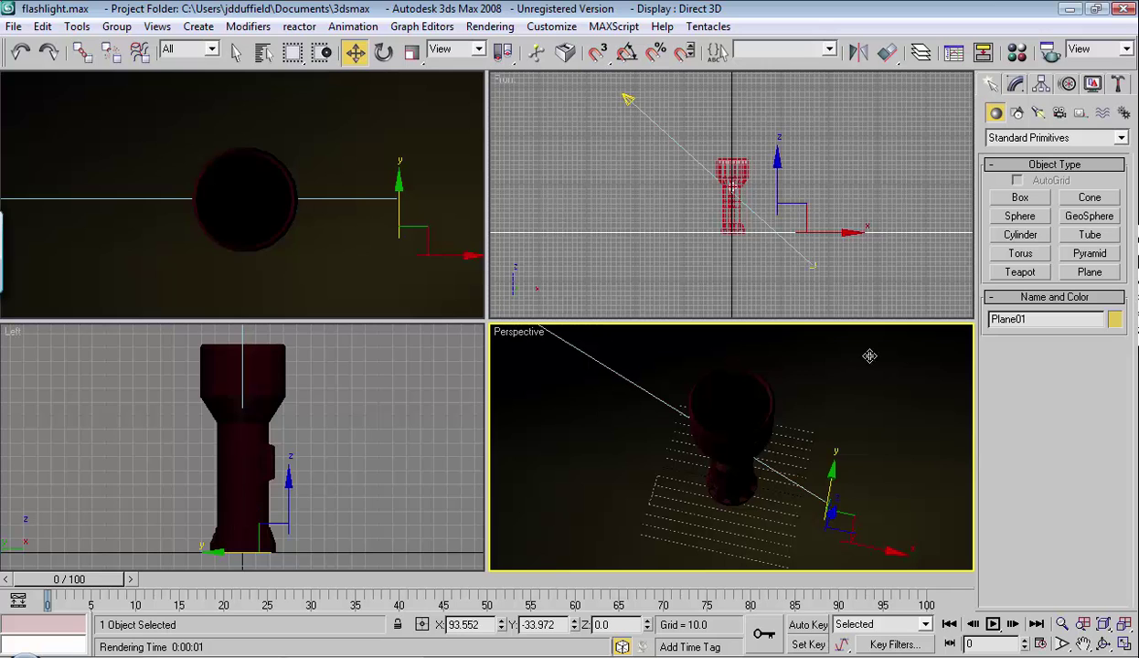
Place an omni light, Omni01, above and left of the flashlight in the Front view.
left_click(1039, 113)
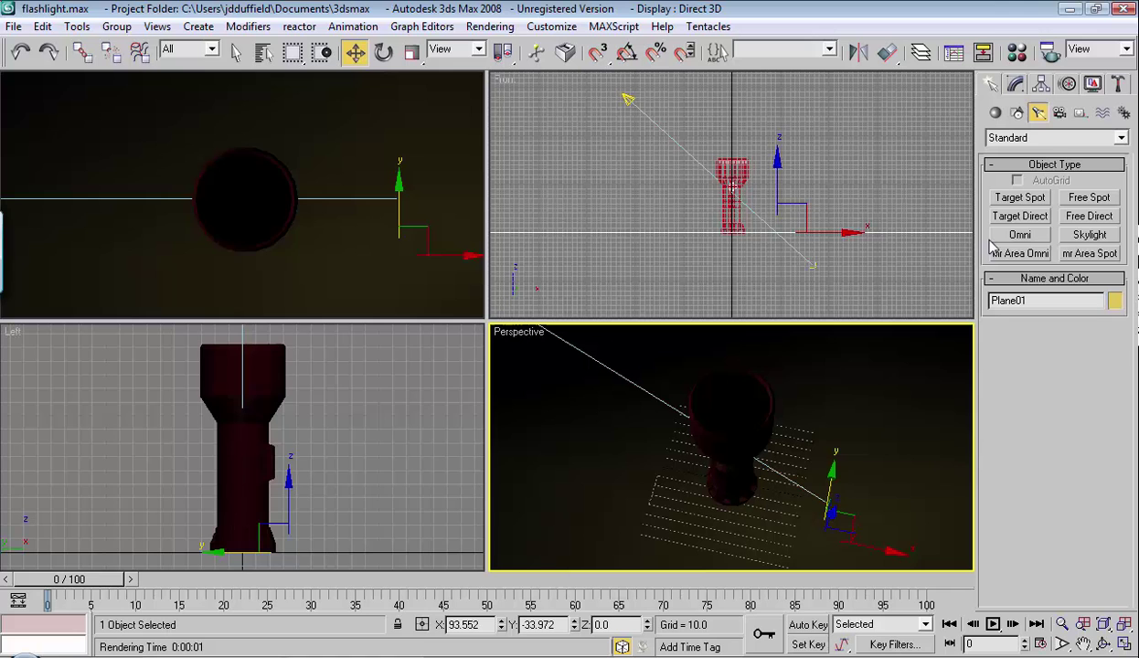
left_click(1020, 235)
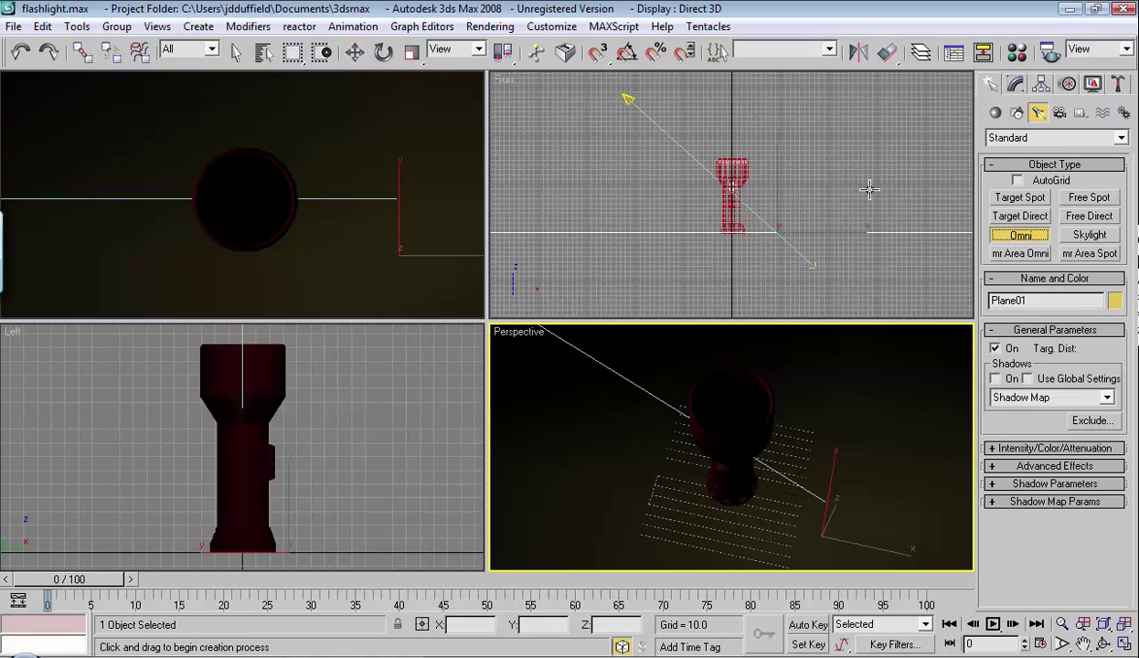
left_click(796, 130)
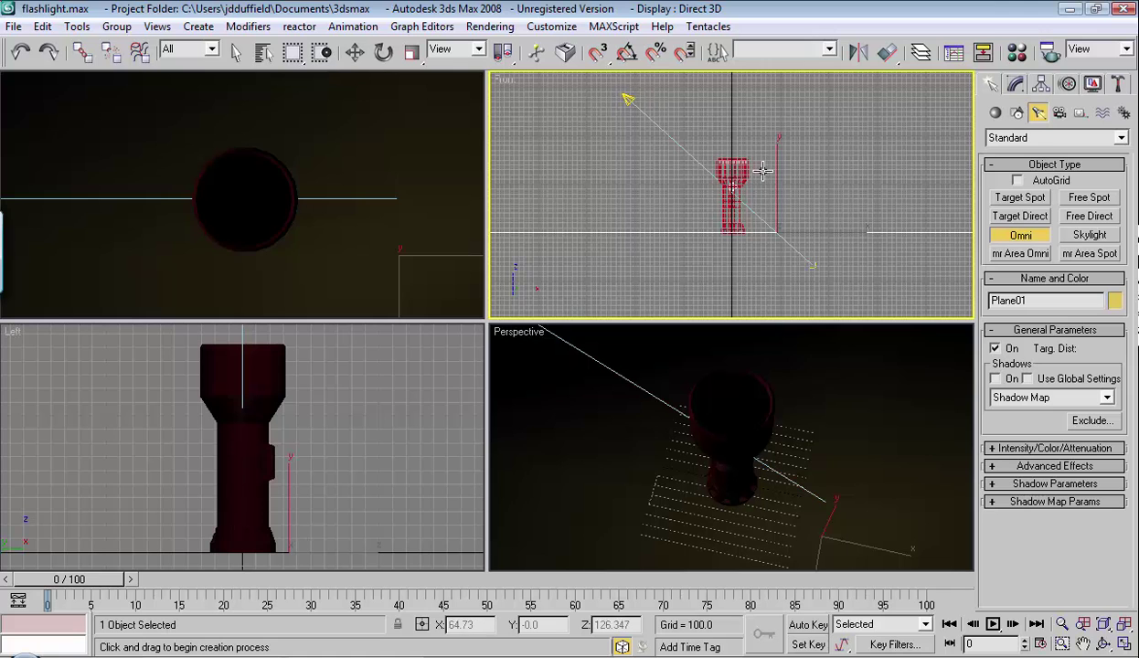
scroll(761, 171, "down", 4)
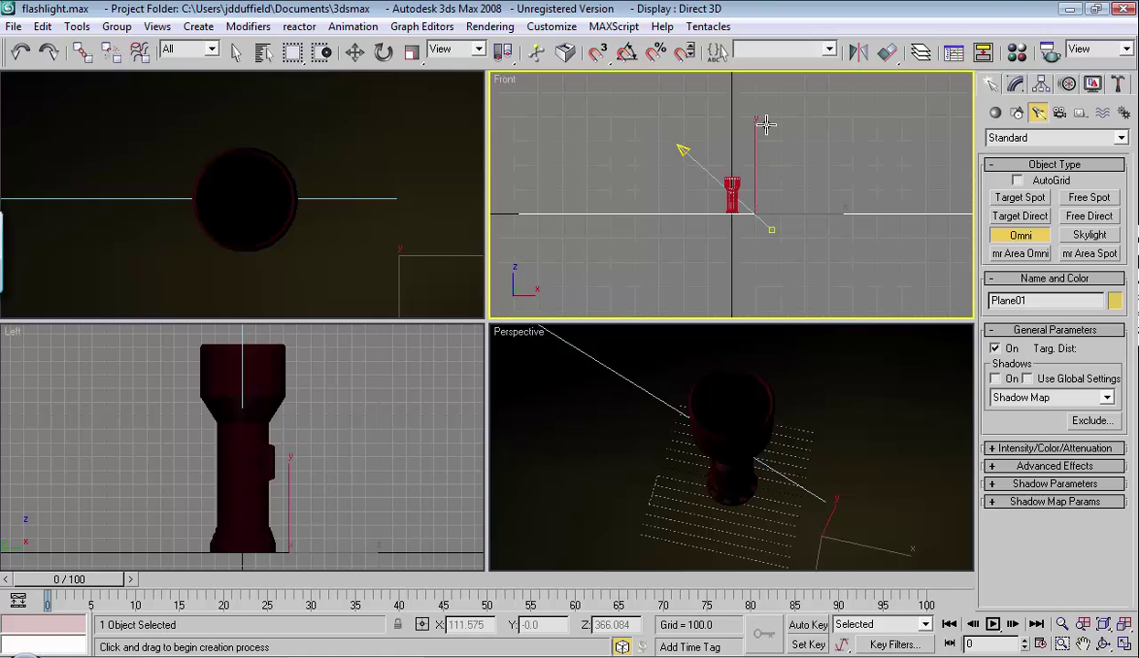
left_click(578, 113)
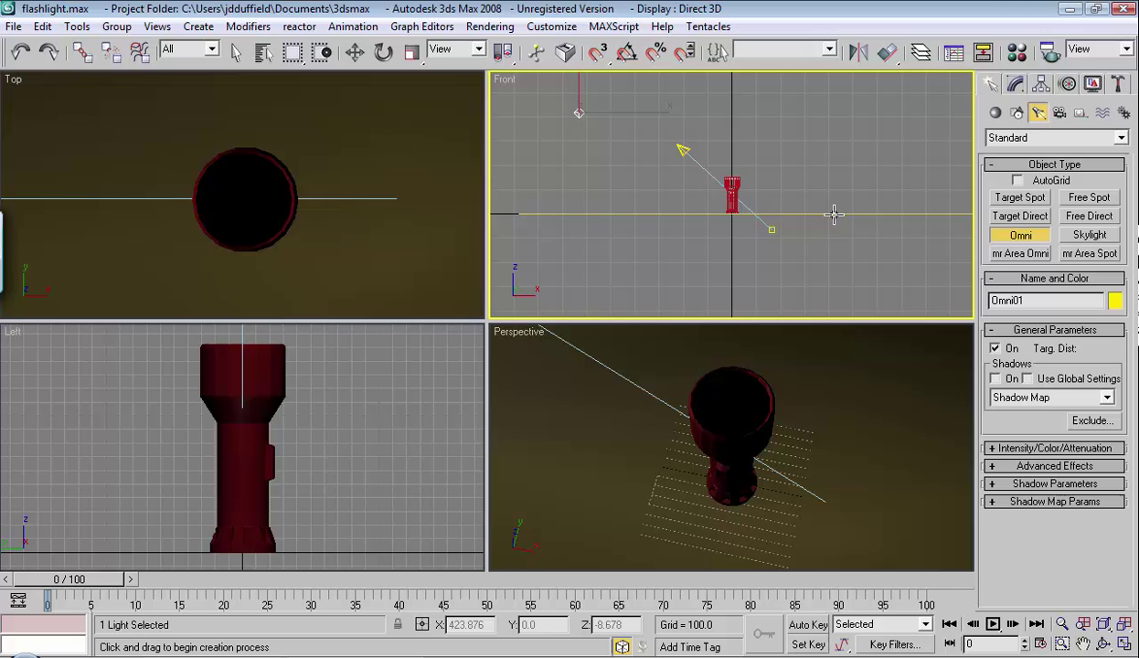
Test-render the Perspective view with the new omni fill light.
right_click(845, 398)
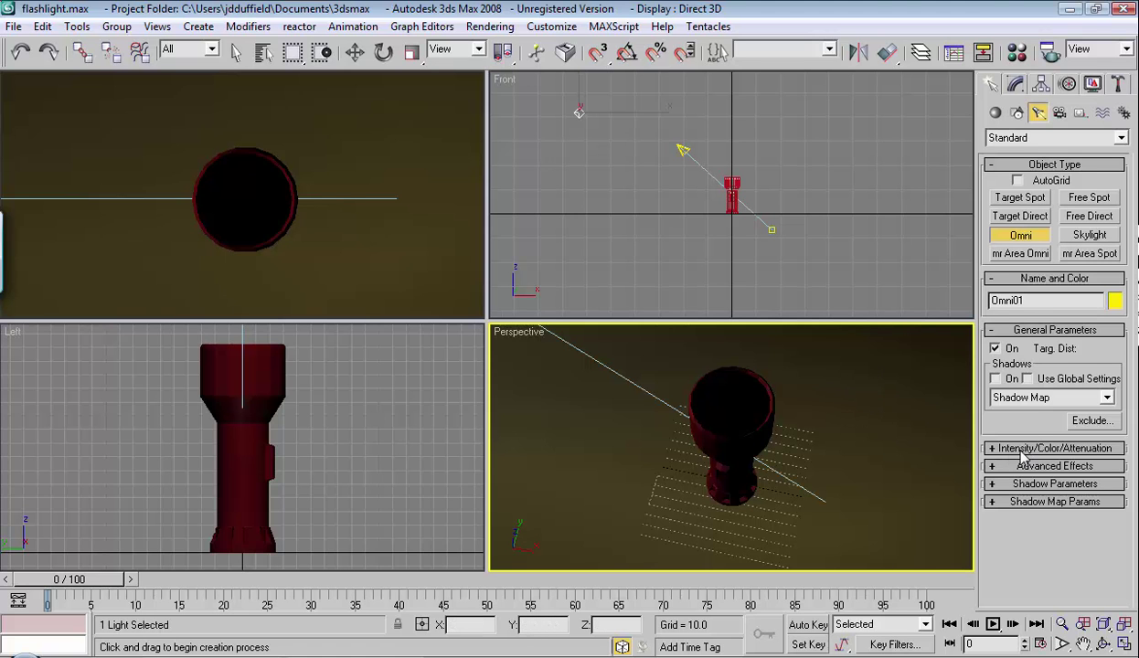
key("shift+q")
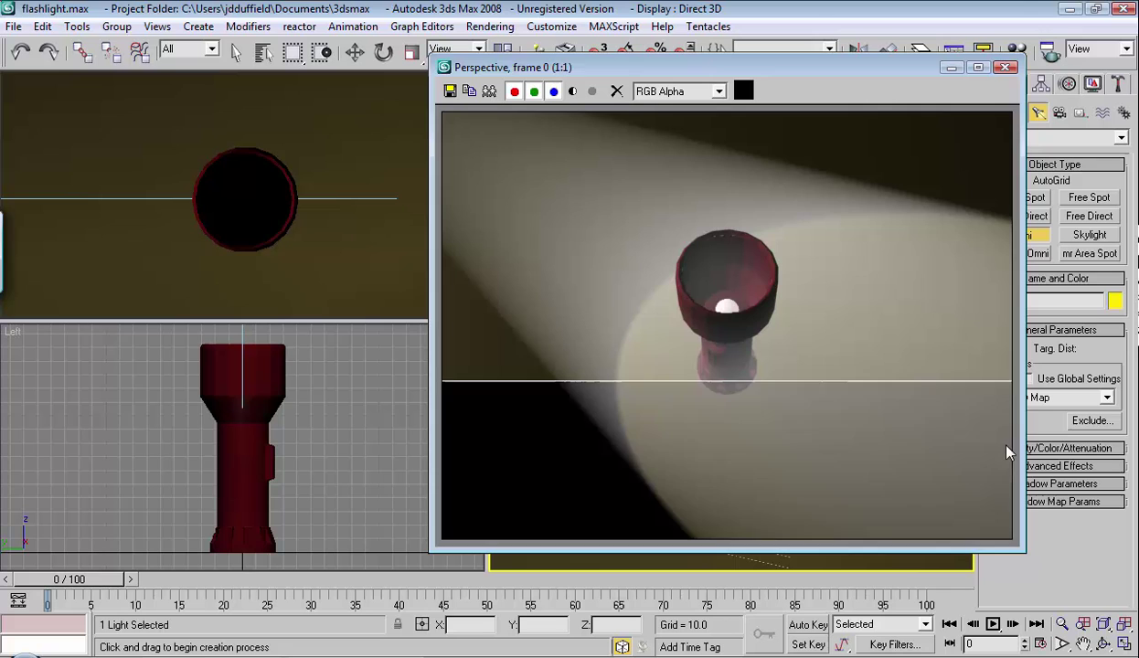
left_click(1005, 67)
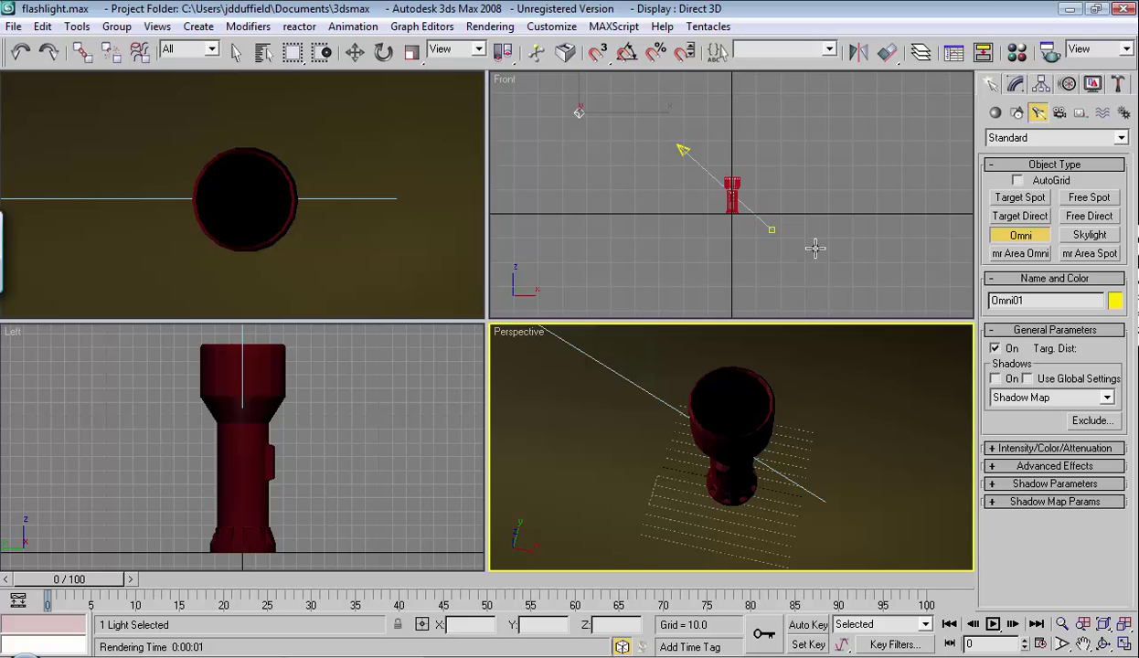
Select the flashlight's three parts in the Left view and shift them slightly left along X.
left_click(354, 52)
left_click_drag(166, 334, 371, 567)
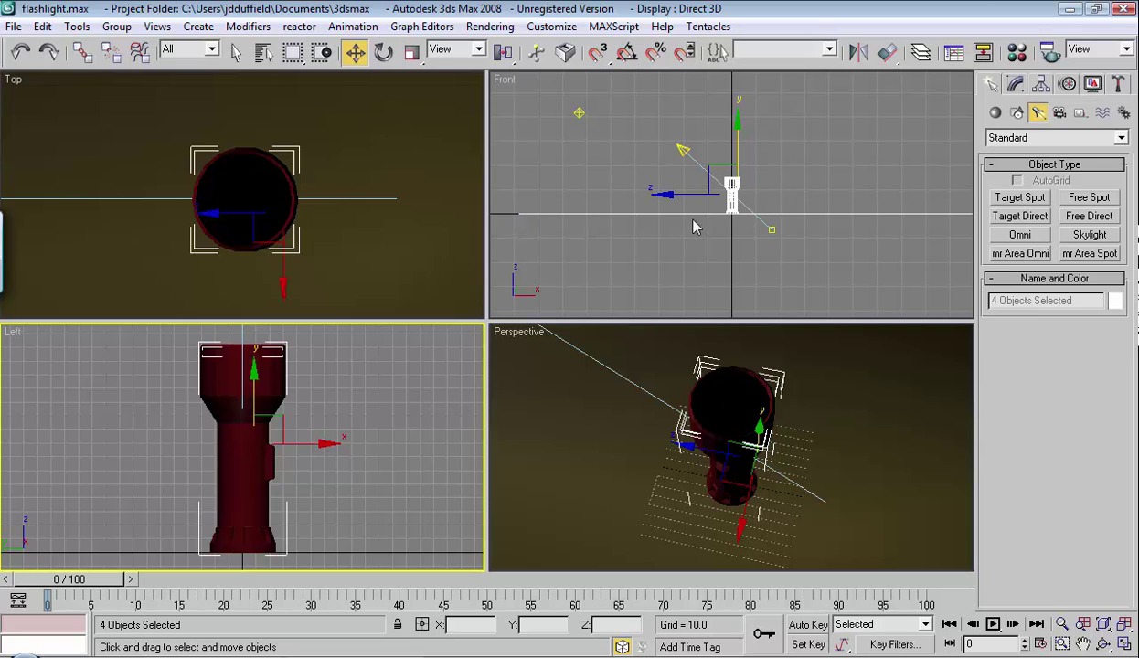
left_click(597, 216, "alt")
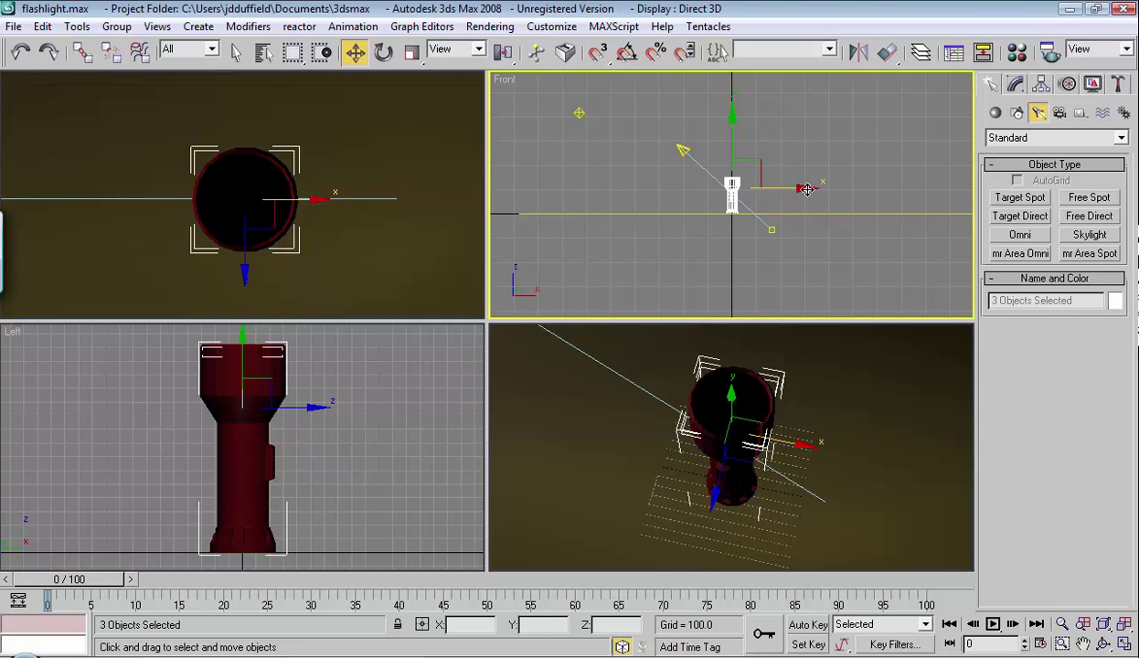
left_click_drag(807, 190, 783, 192)
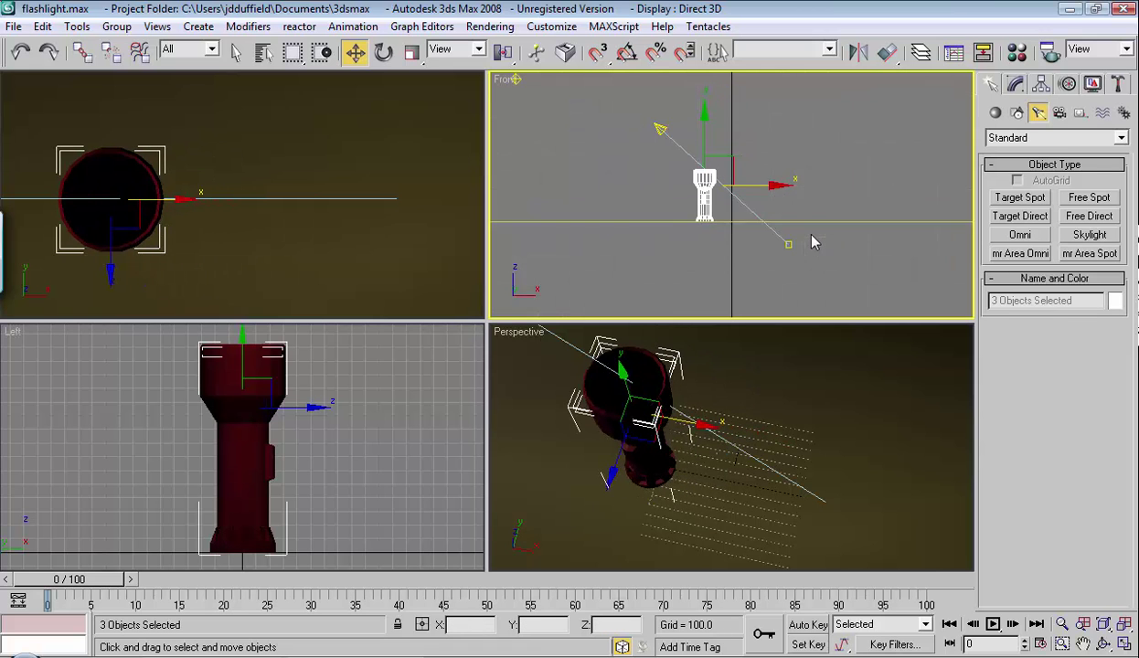
scroll(812, 242, "up", 5)
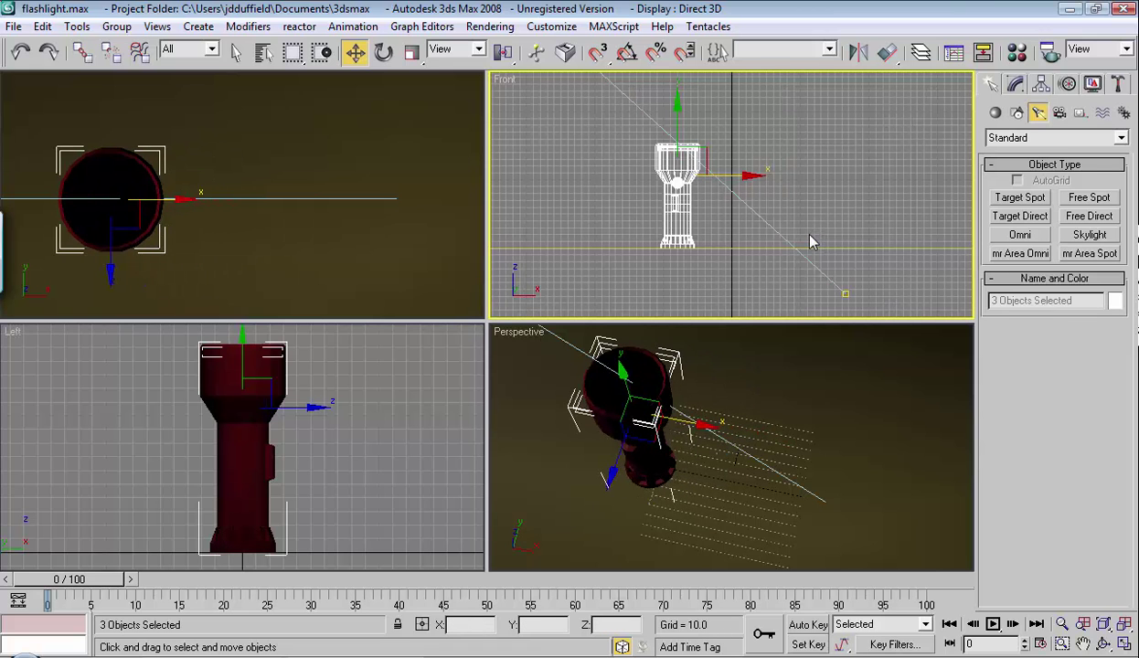
Rotate the flashlight about 75° onto its side, level it, and lower it about 18 units.
left_click(382, 52)
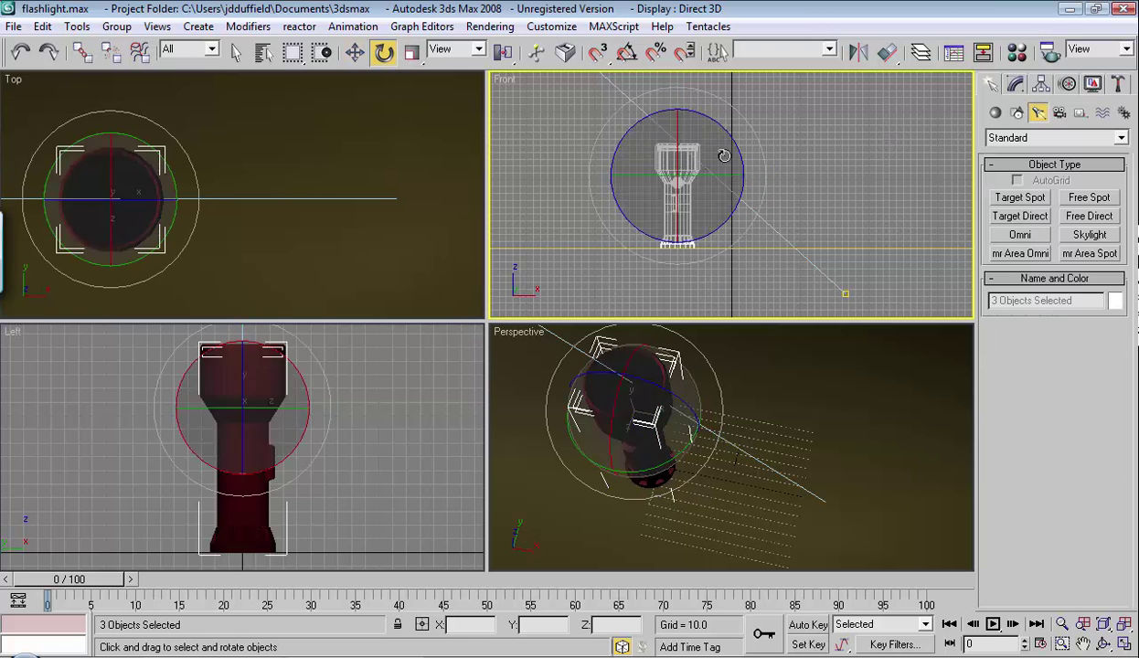
left_click_drag(764, 151, 804, 279)
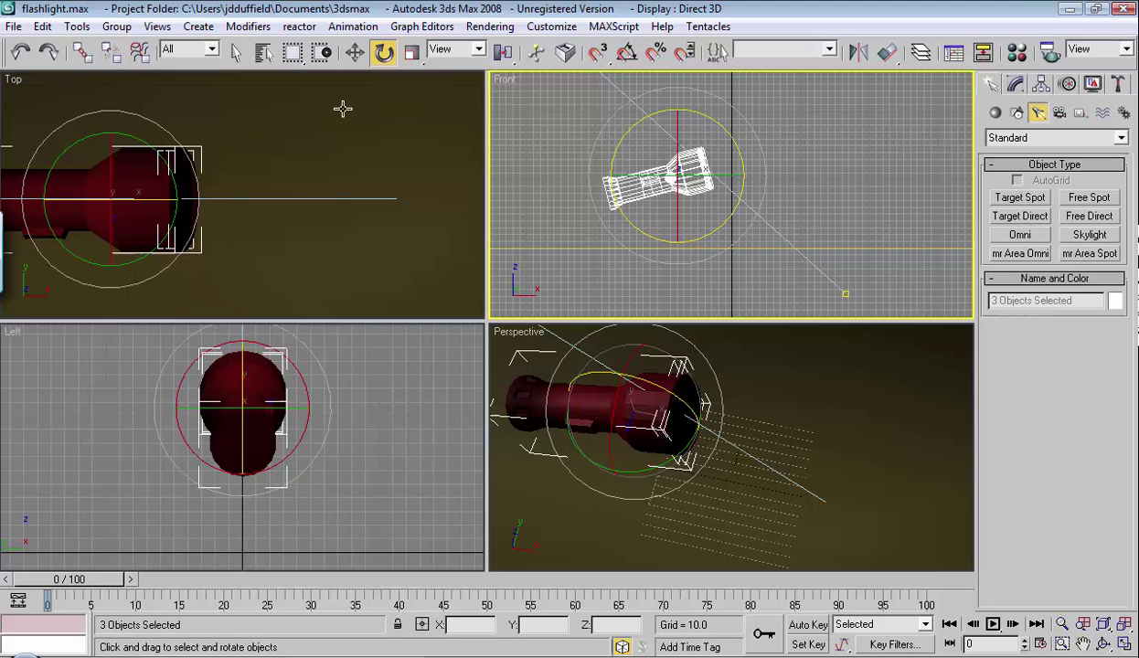
left_click(355, 52)
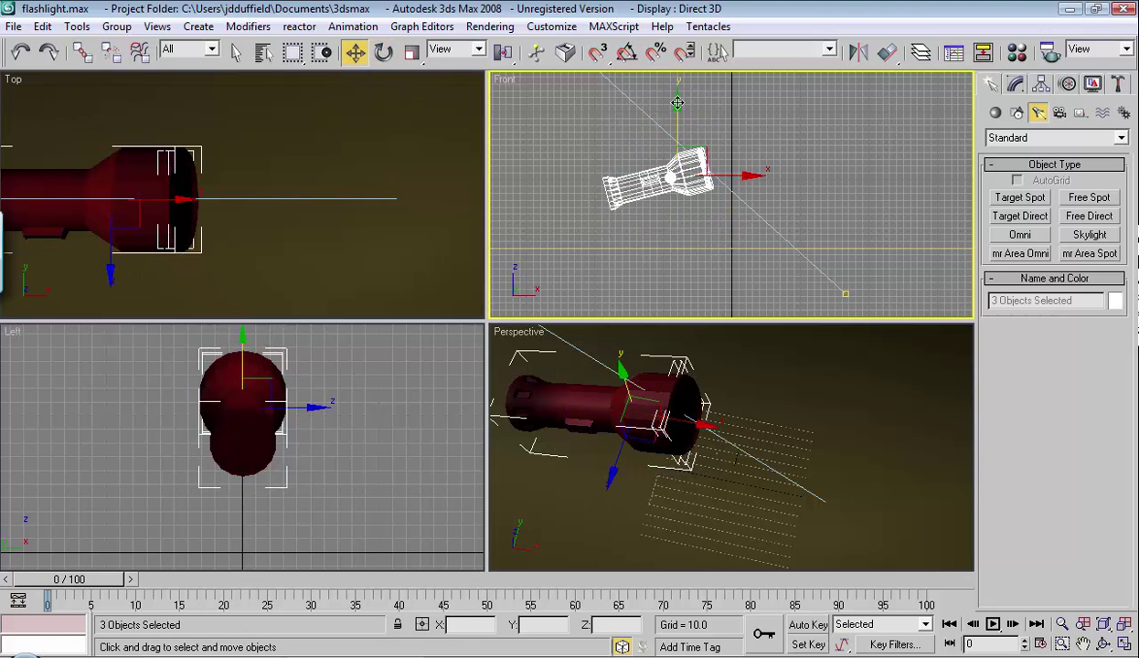
left_click_drag(678, 103, 677, 142)
left_click(383, 52)
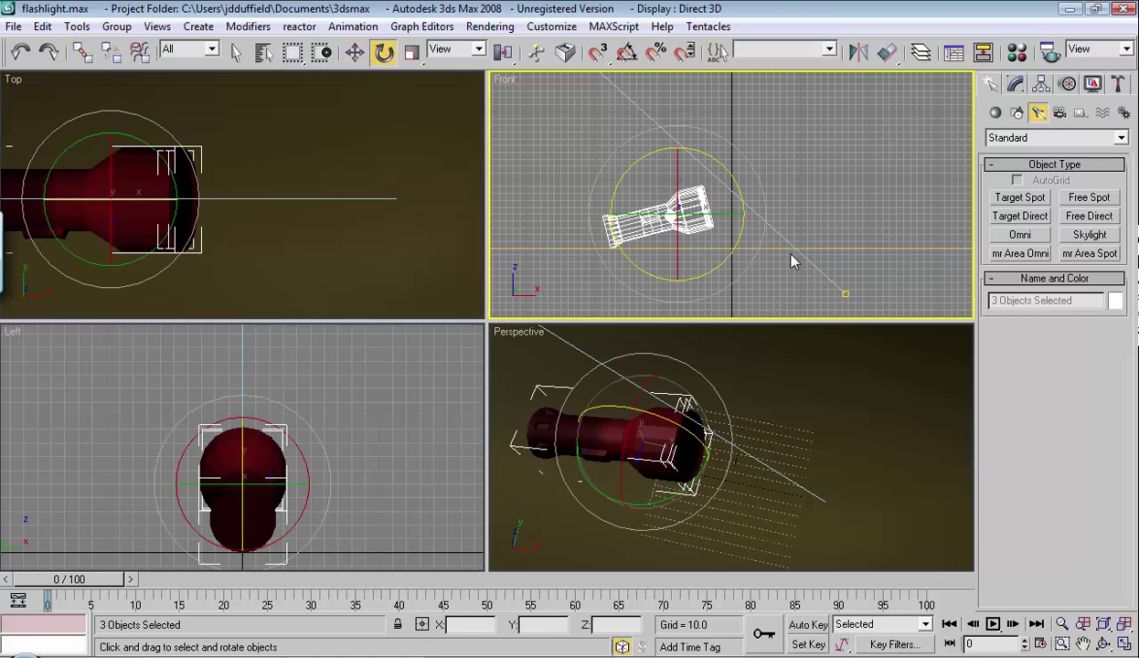
left_click_drag(762, 208, 766, 230)
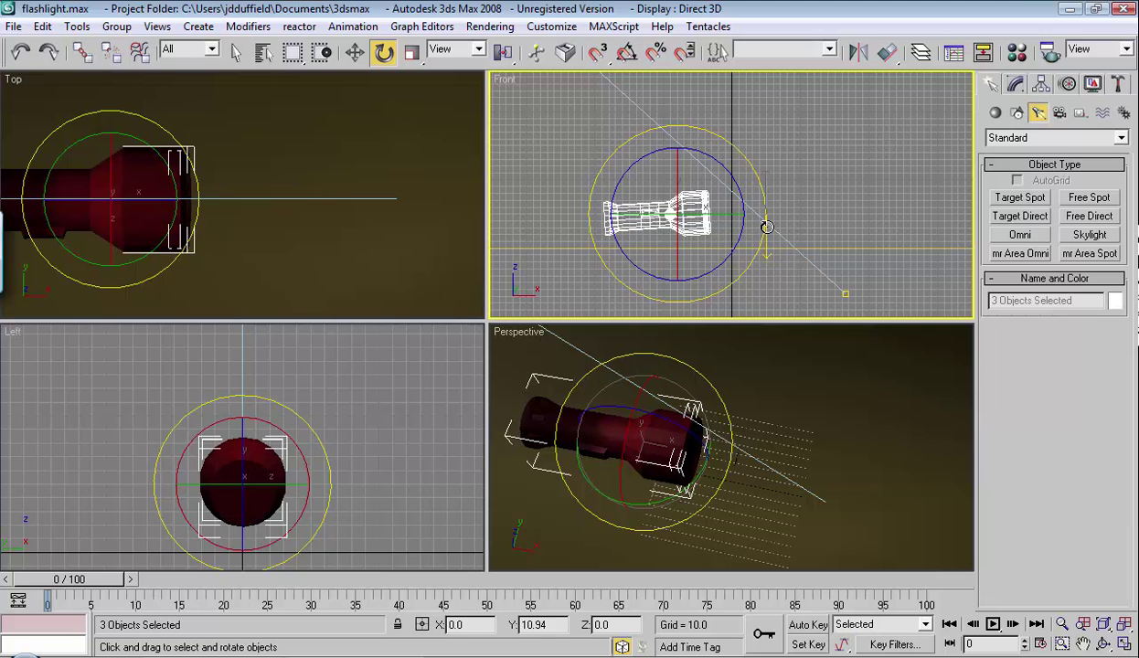
left_click(355, 52)
left_click_drag(677, 141, 677, 153)
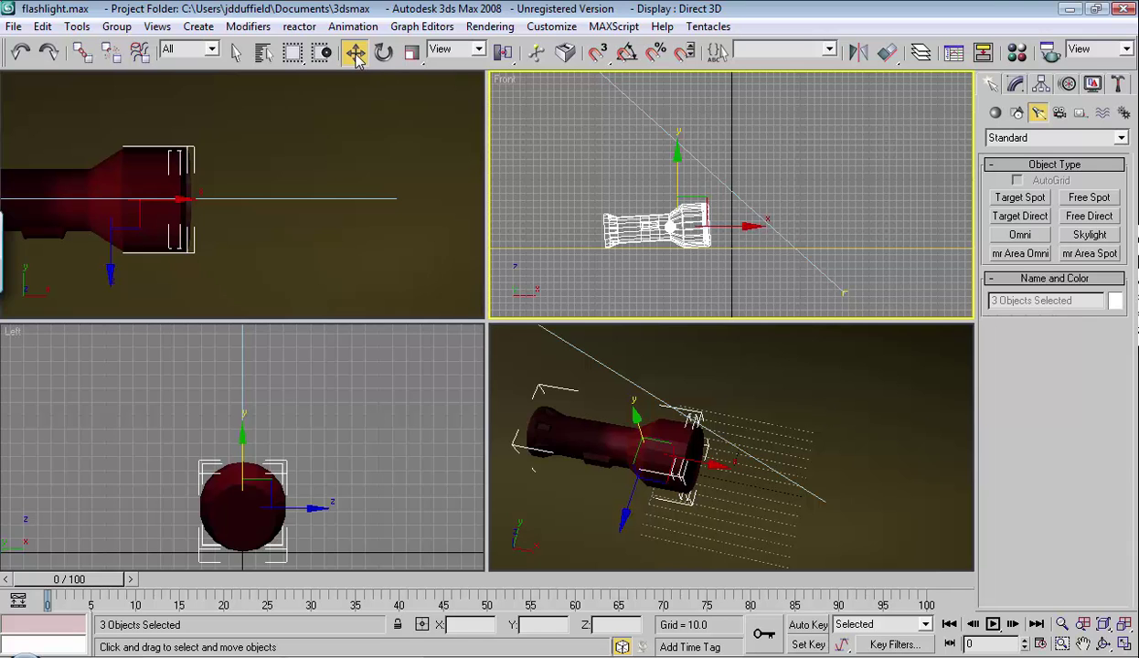
Move Spot01's target up and right, then move Spot01 down into the flashlight head.
left_click(831, 146)
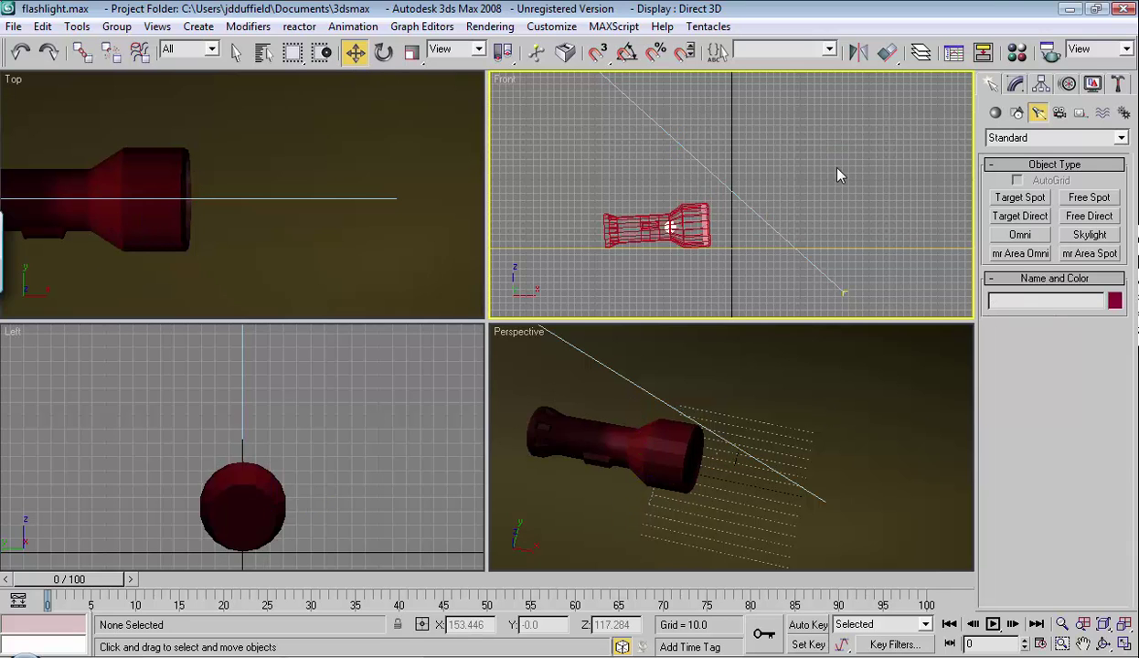
scroll(814, 163, "down", 2)
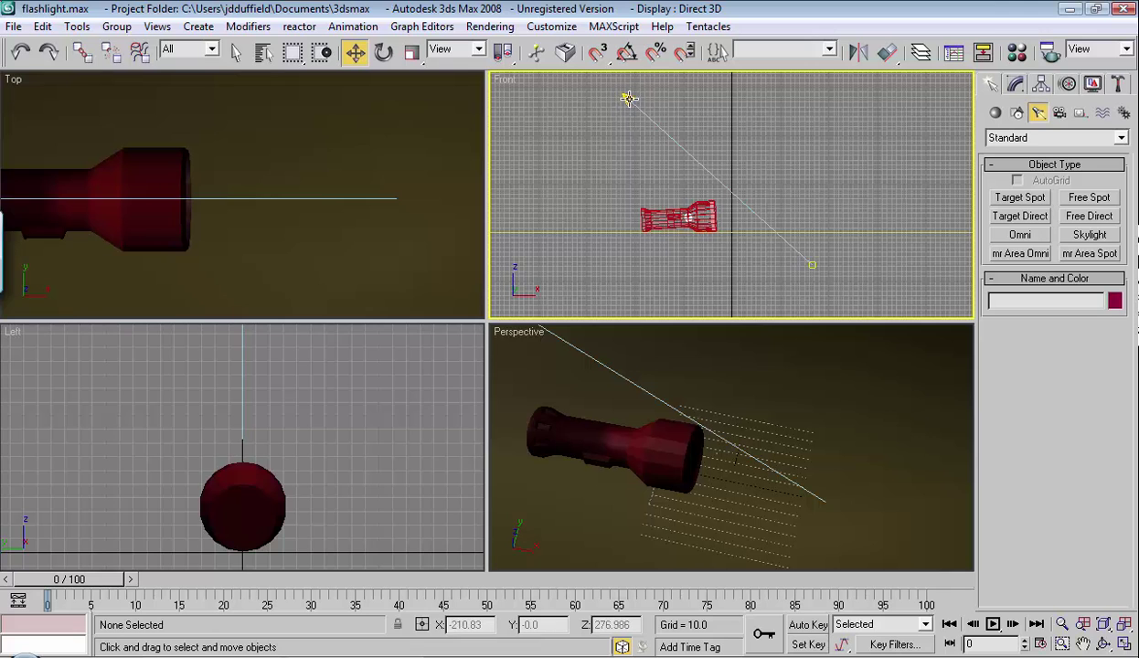
left_click(629, 104)
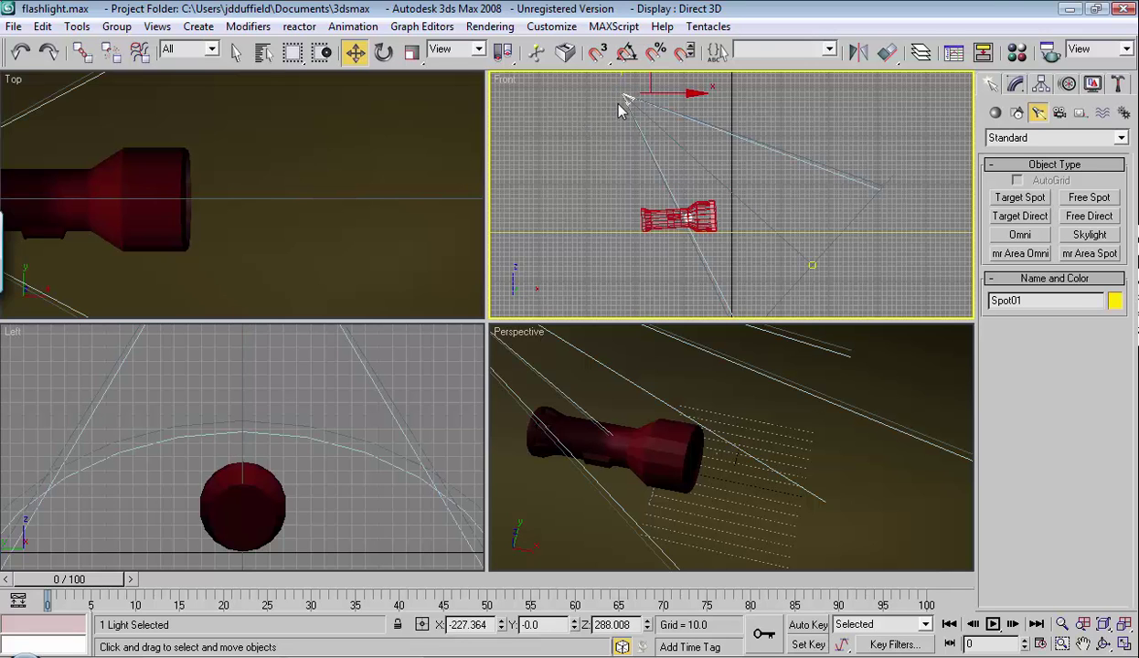
left_click(811, 265)
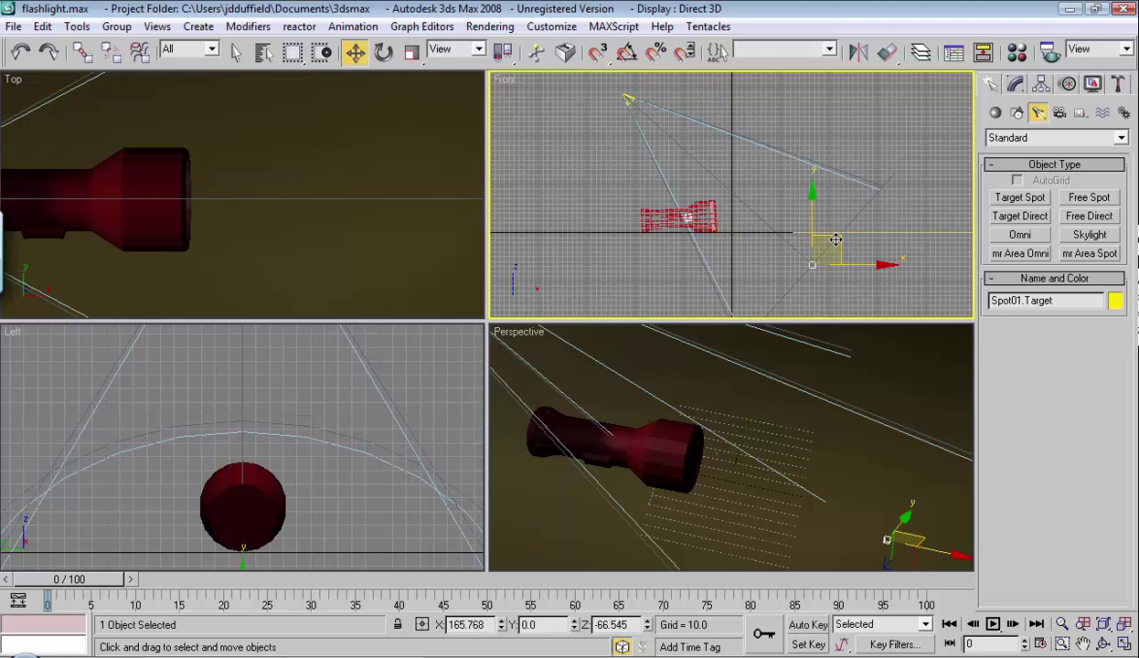
left_click_drag(835, 239, 928, 168)
left_click(633, 96)
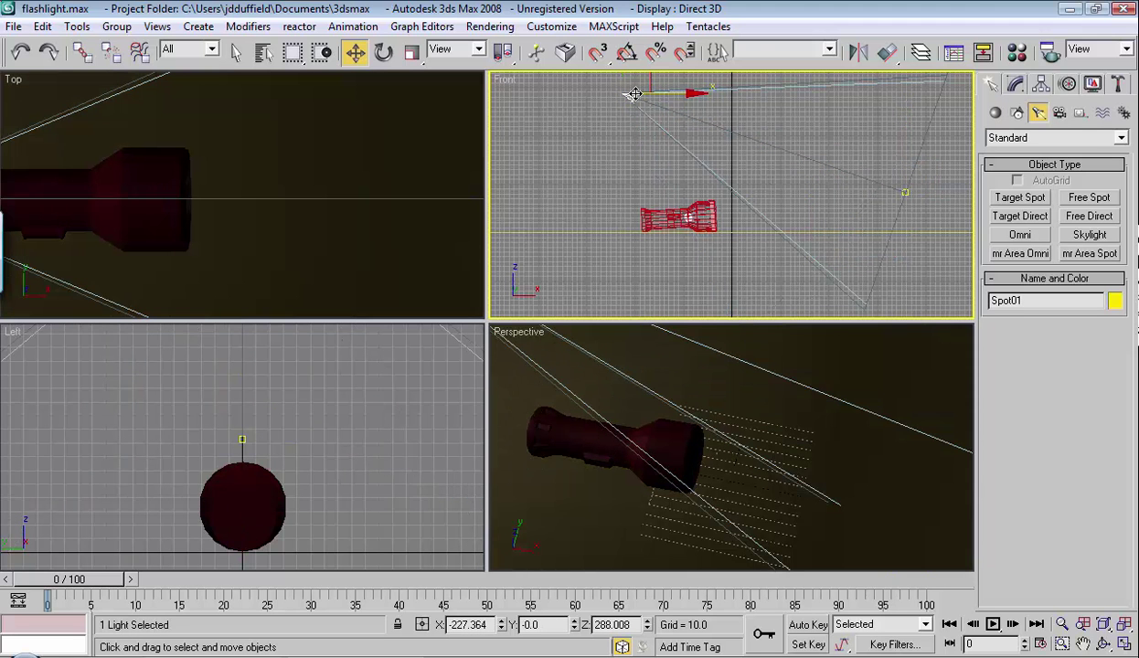
left_click_drag(634, 95, 694, 191)
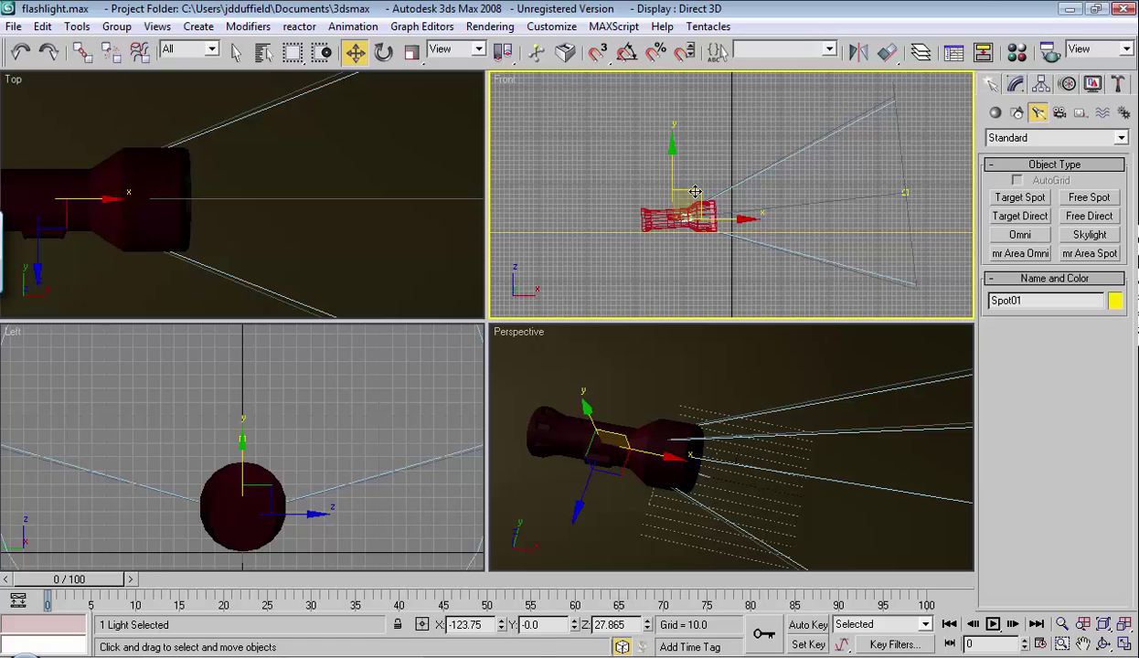
Switch the Top and Left views to wireframe and line Spot01 up vertically with the flashlight.
right_click(309, 237)
key("F3")
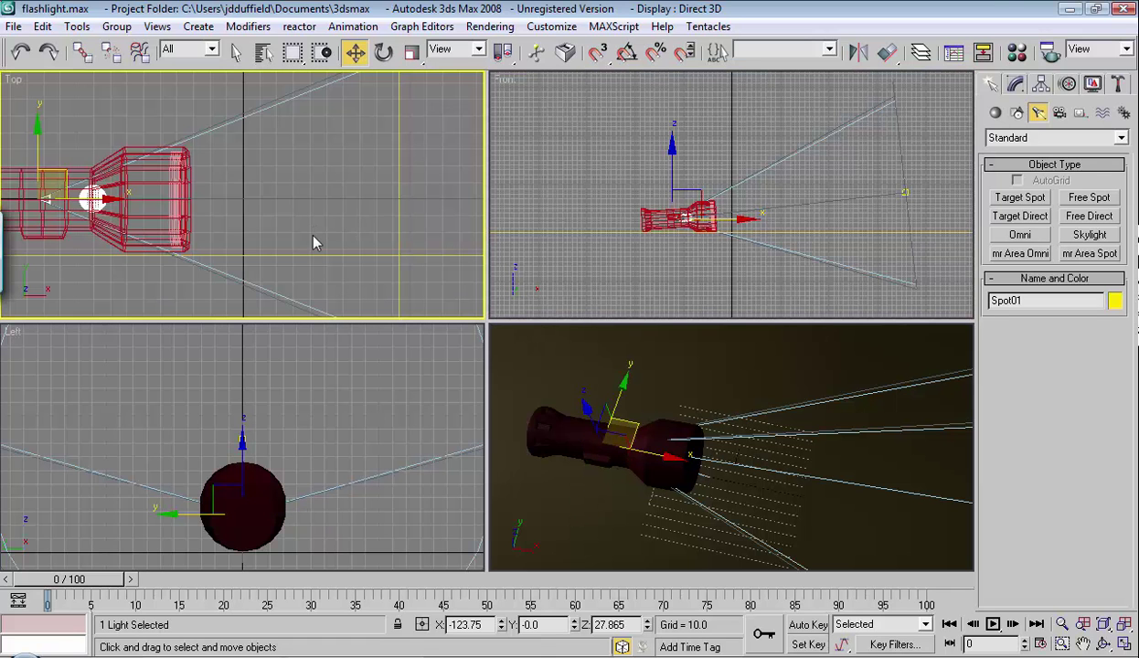
right_click(216, 413)
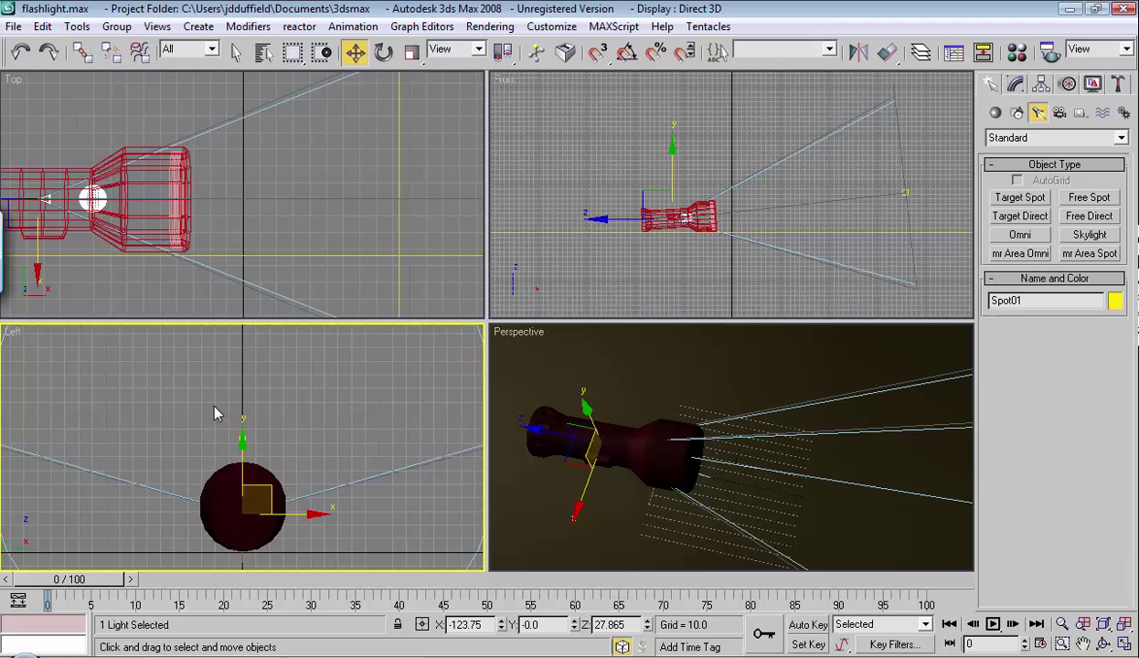
key("F3")
scroll(254, 430, "down", 5)
scroll(254, 433, "up", 3)
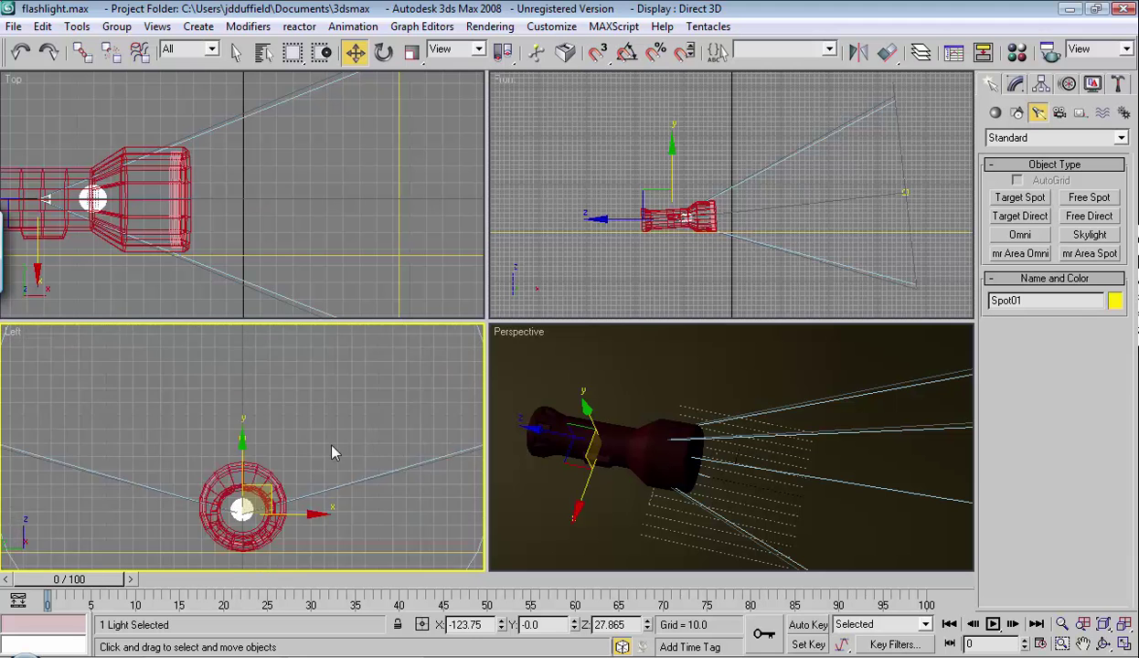
key("shift+z")
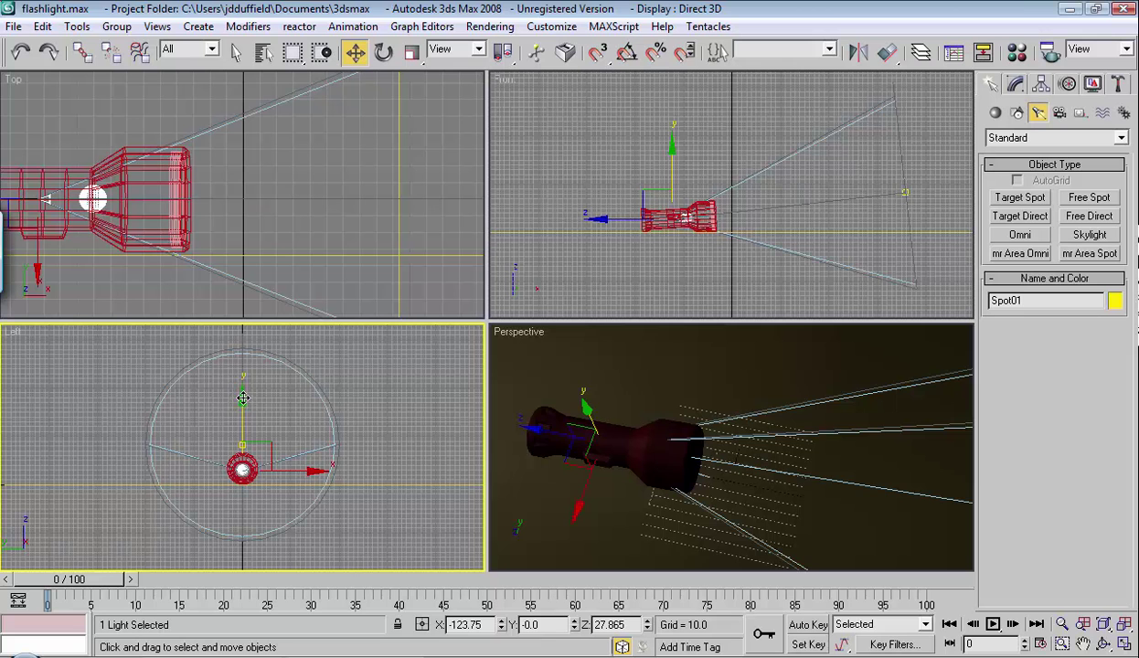
left_click_drag(243, 398, 243, 397)
Move Spot01's target right to X 518.637, Z 75.663, level with the lens.
left_click(904, 192)
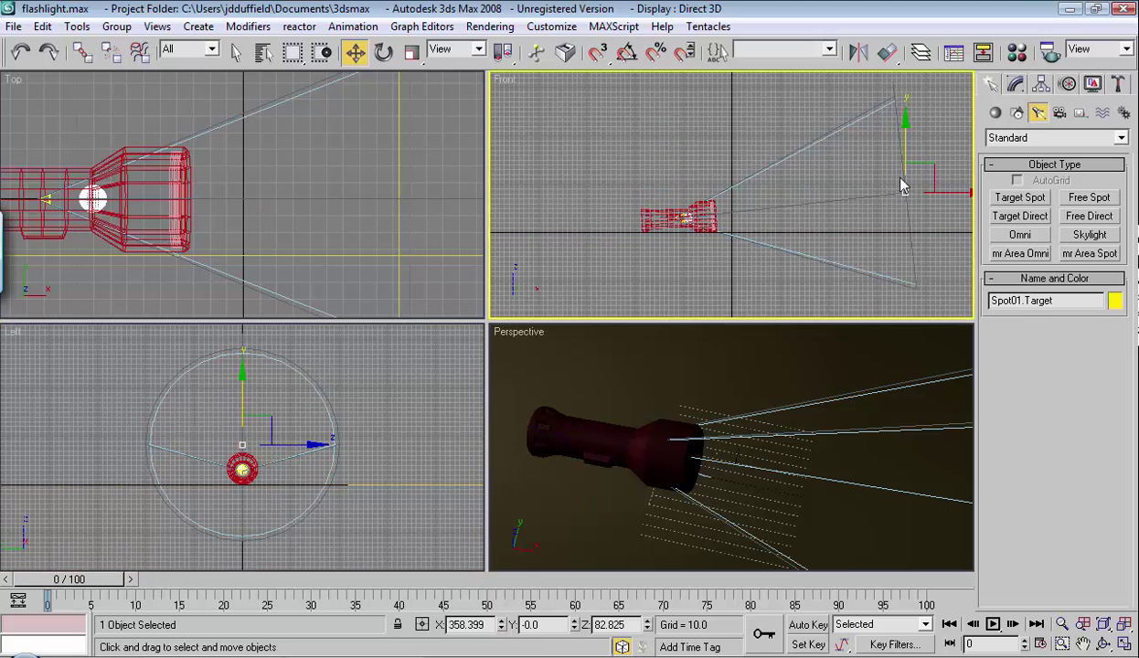
scroll(774, 219, "down", 3)
left_click_drag(841, 179, 869, 171)
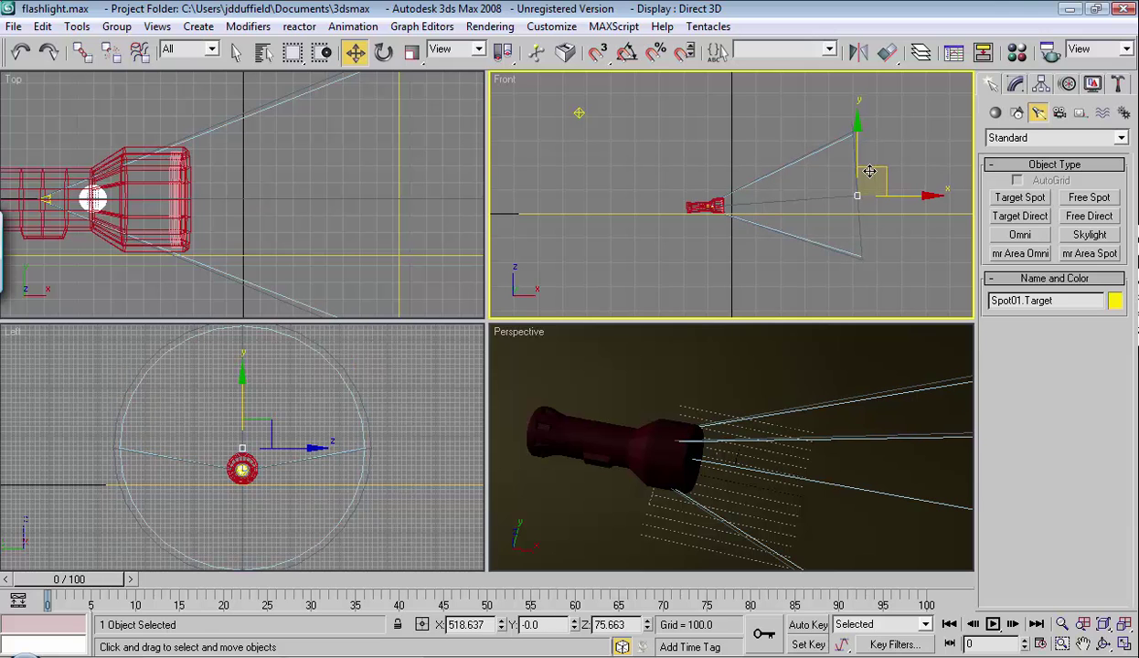
right_click(590, 364)
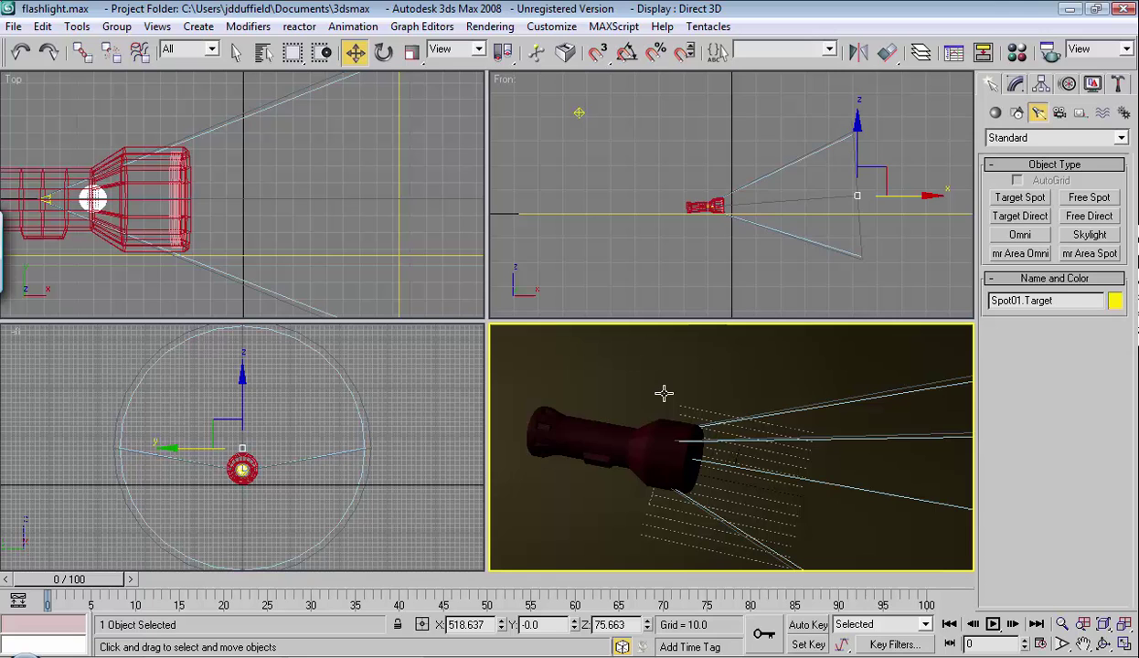
Test-render the Perspective beam, then select Spot01 inside the flashlight in the Front view.
key("shift+q")
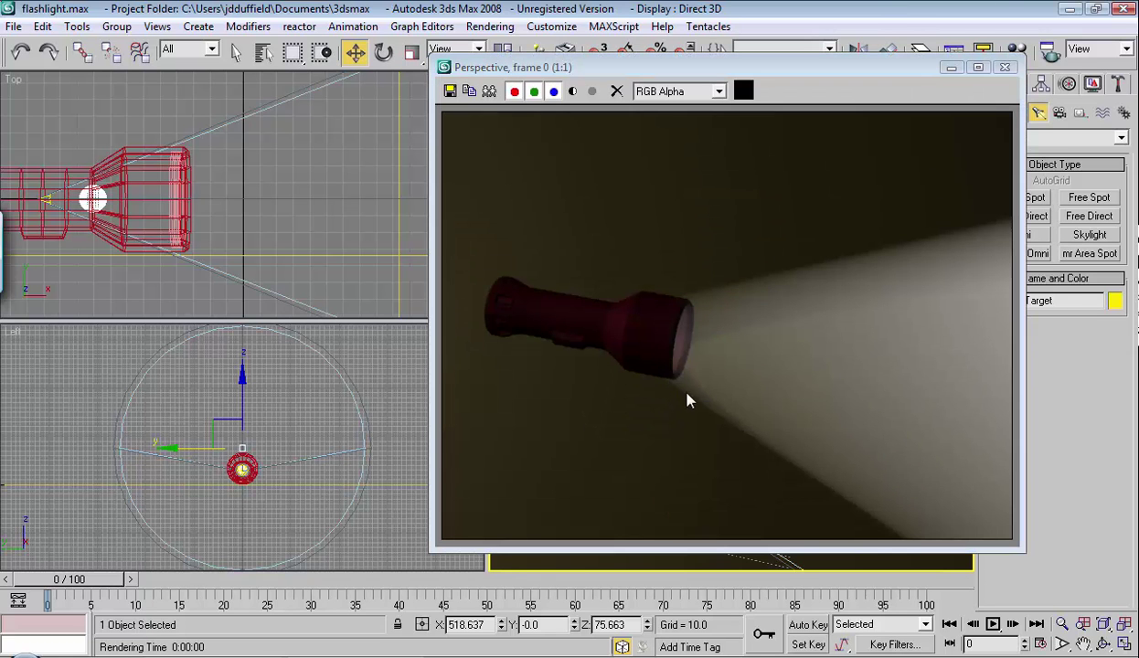
left_click(1004, 67)
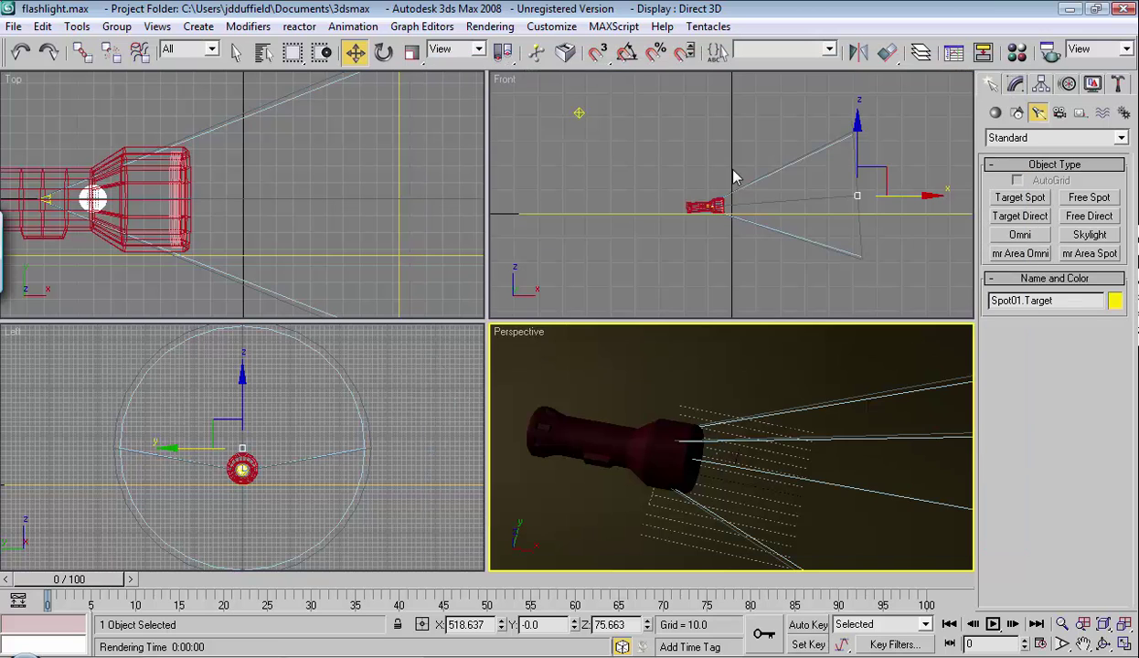
right_click(702, 241)
scroll(714, 212, "up", 5)
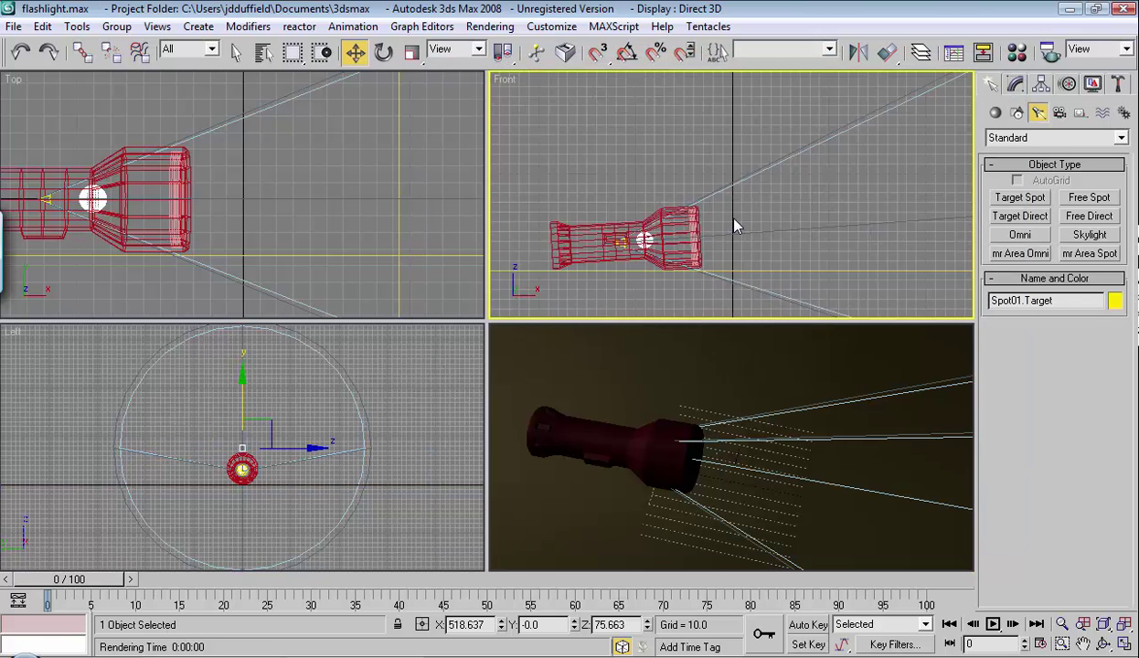
left_click(574, 262)
left_click(574, 260)
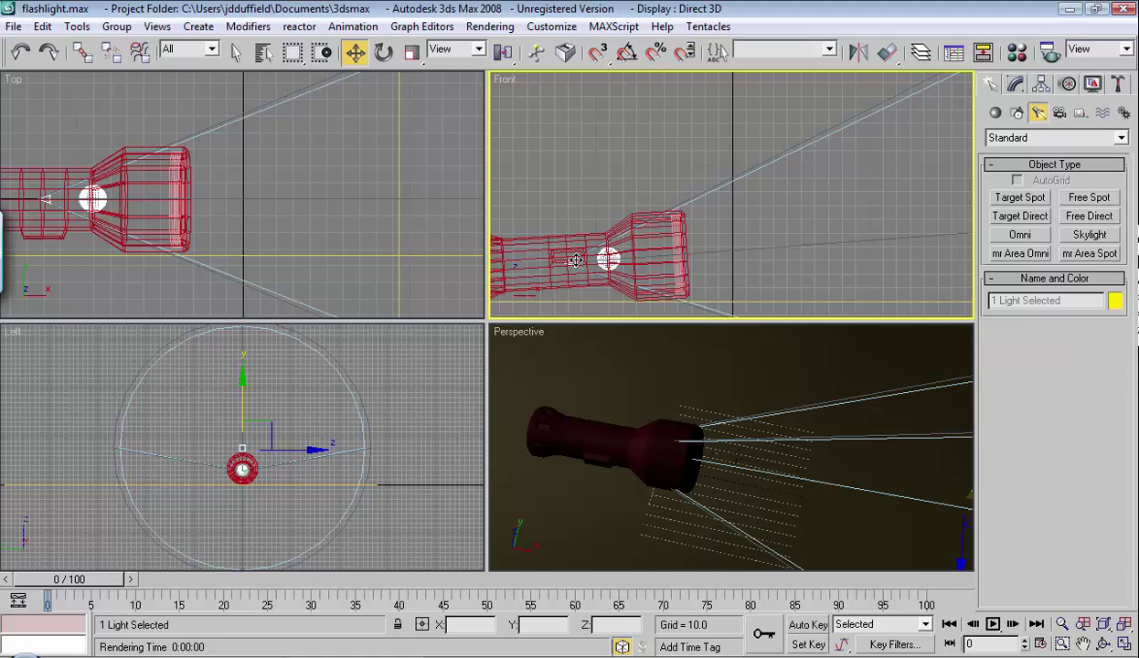
Move Spot01 forward along X to the lens and render the Perspective beam again.
left_click(355, 52)
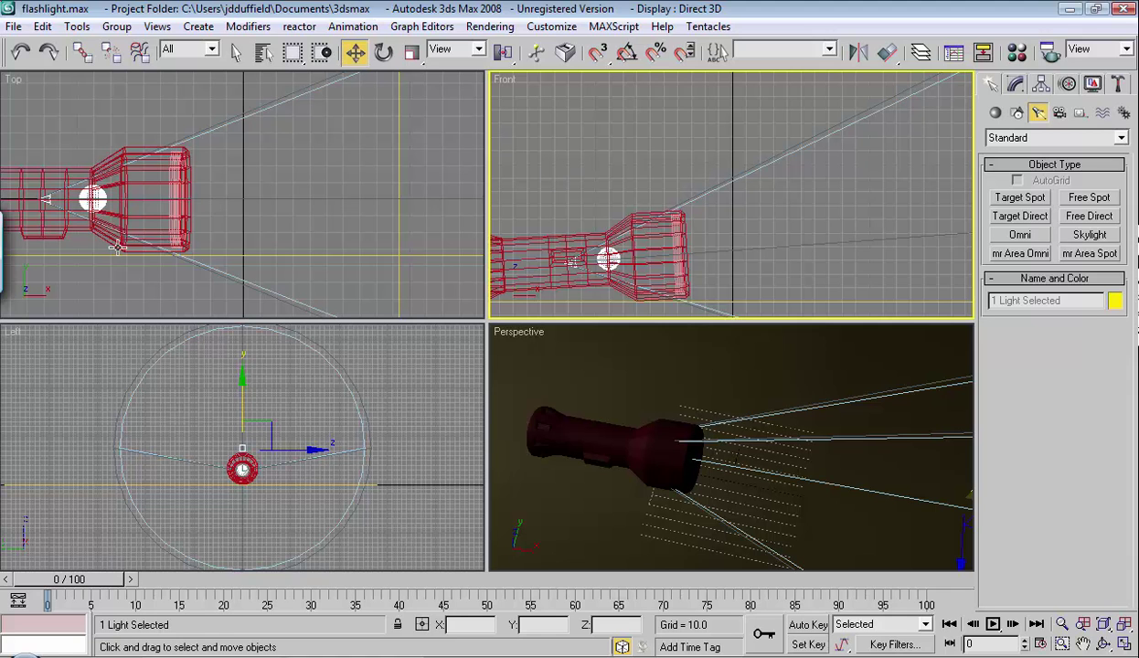
left_click(50, 200)
left_click(46, 198)
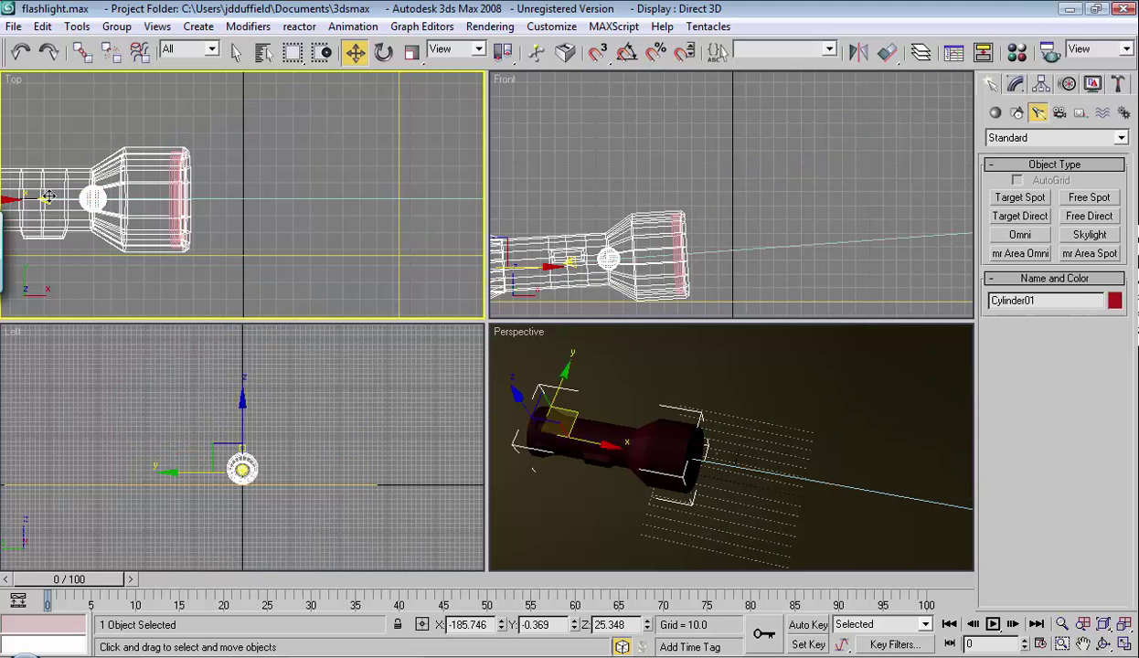
left_click(48, 196)
left_click(576, 227)
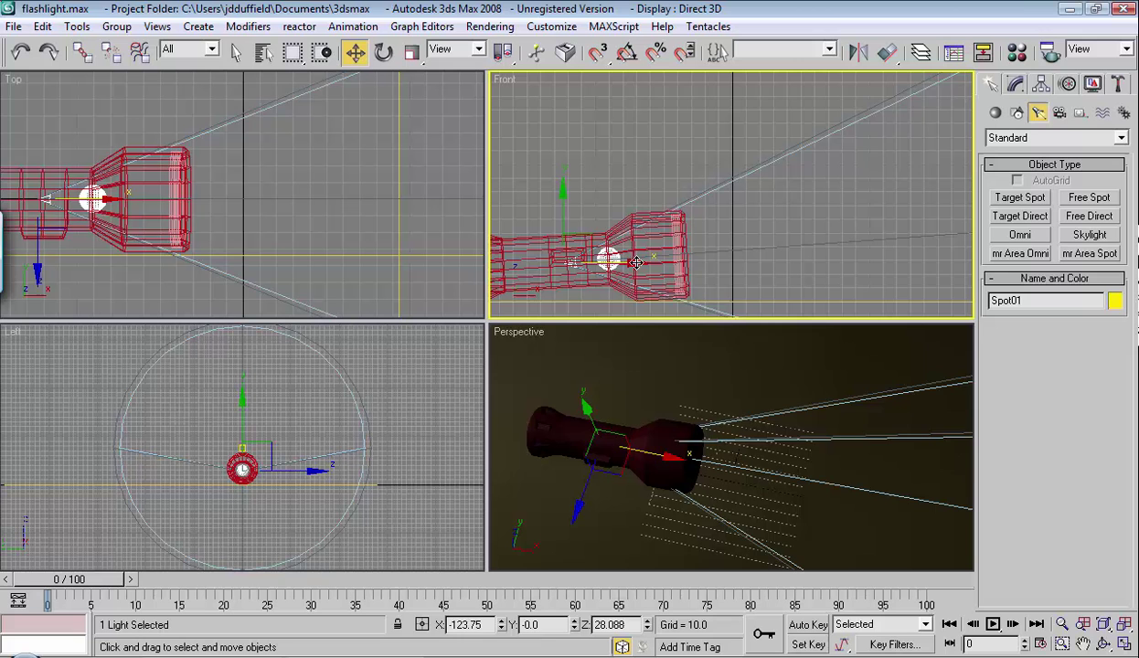
mouse_move(636, 262)
left_mouse_down()
mouse_move(655, 259)
mouse_move(627, 263)
left_mouse_up()
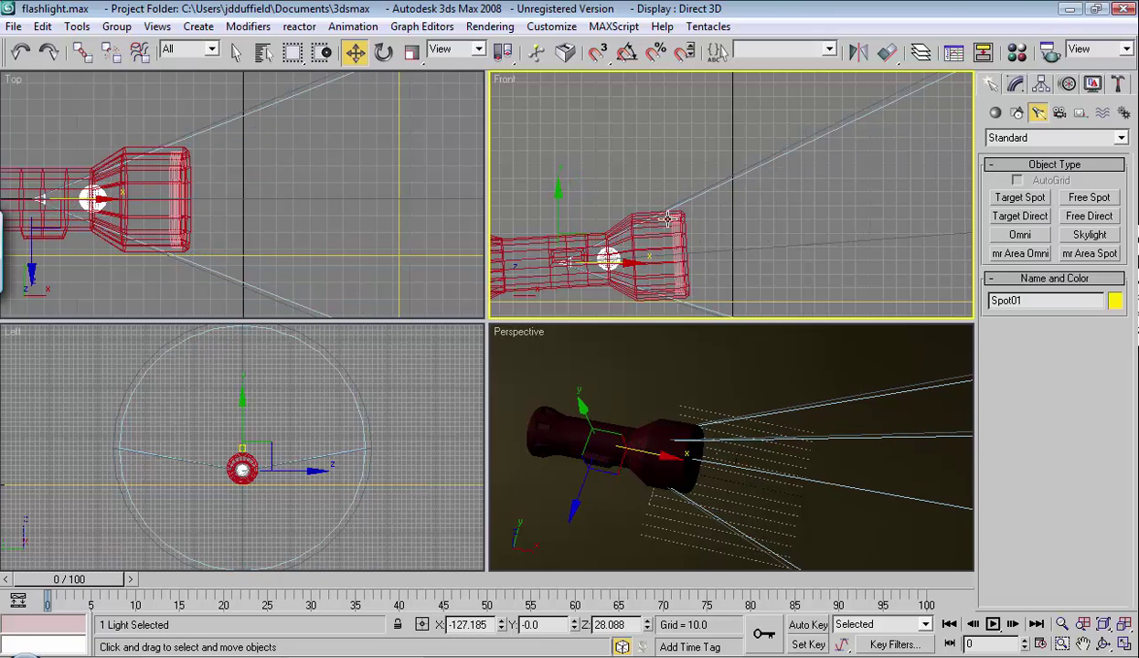
left_click_drag(627, 263, 657, 263)
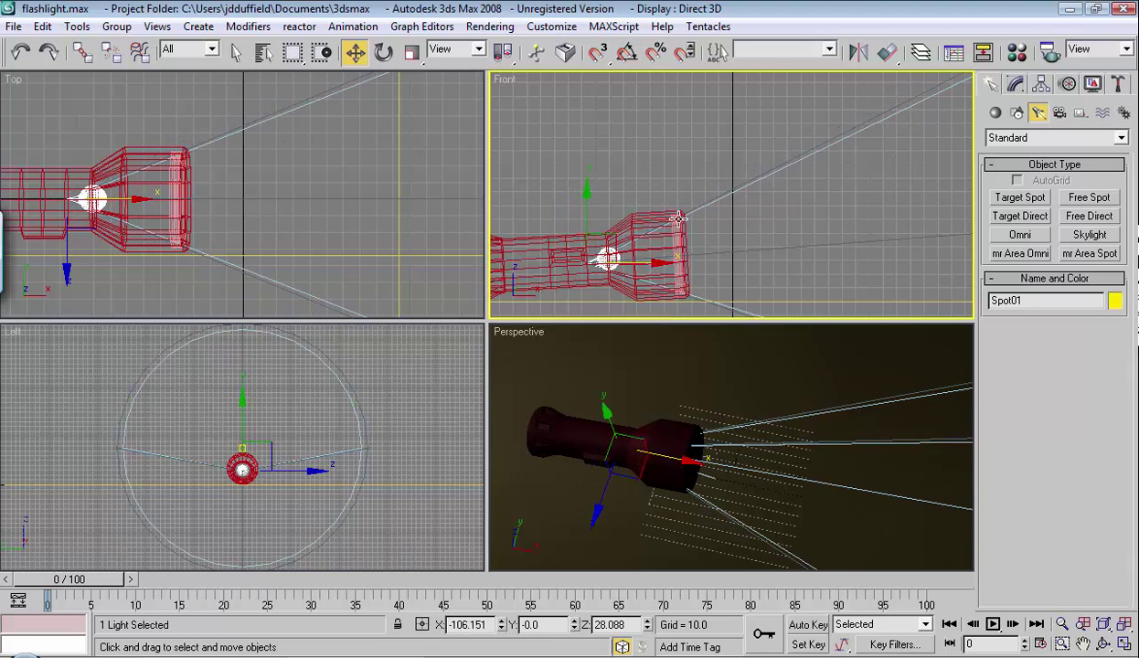
right_click(663, 381)
key("shift+q")
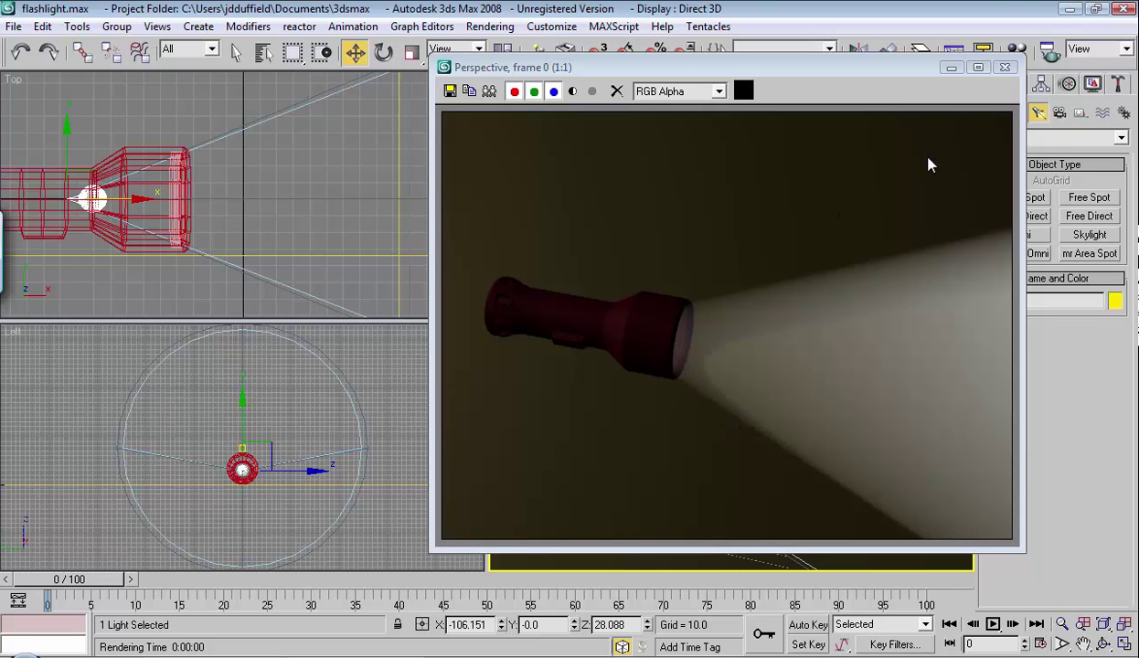
Tick Shadows On (Shadow Map) in Spot01's General Parameters, then zoom out the Front view.
left_click(1005, 69)
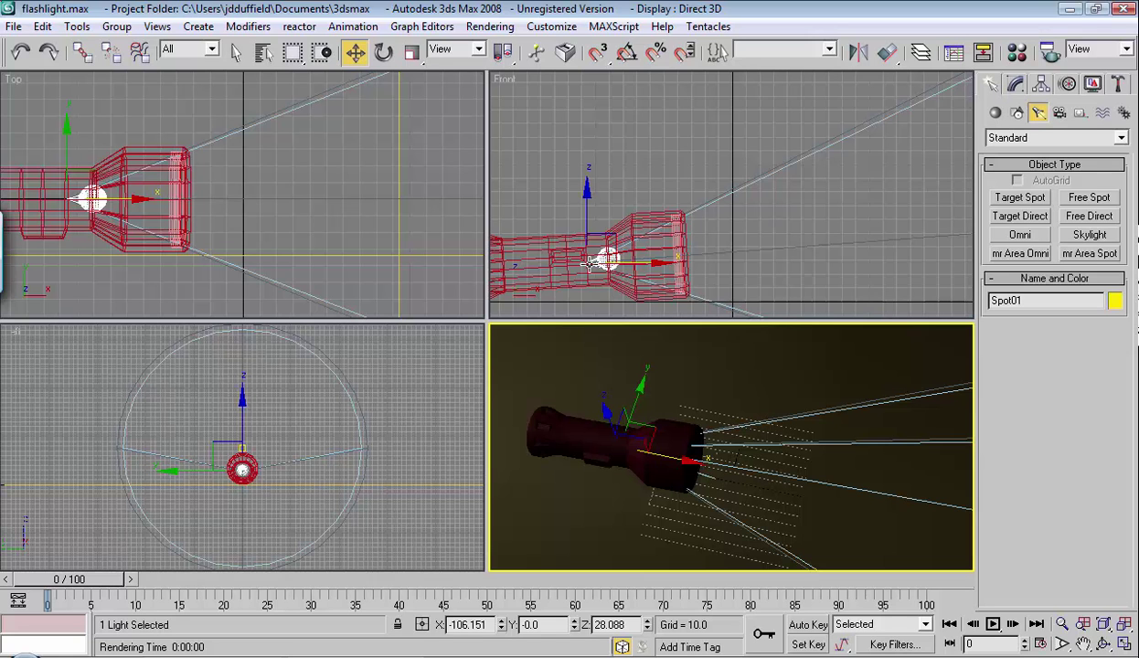
left_click(1014, 83)
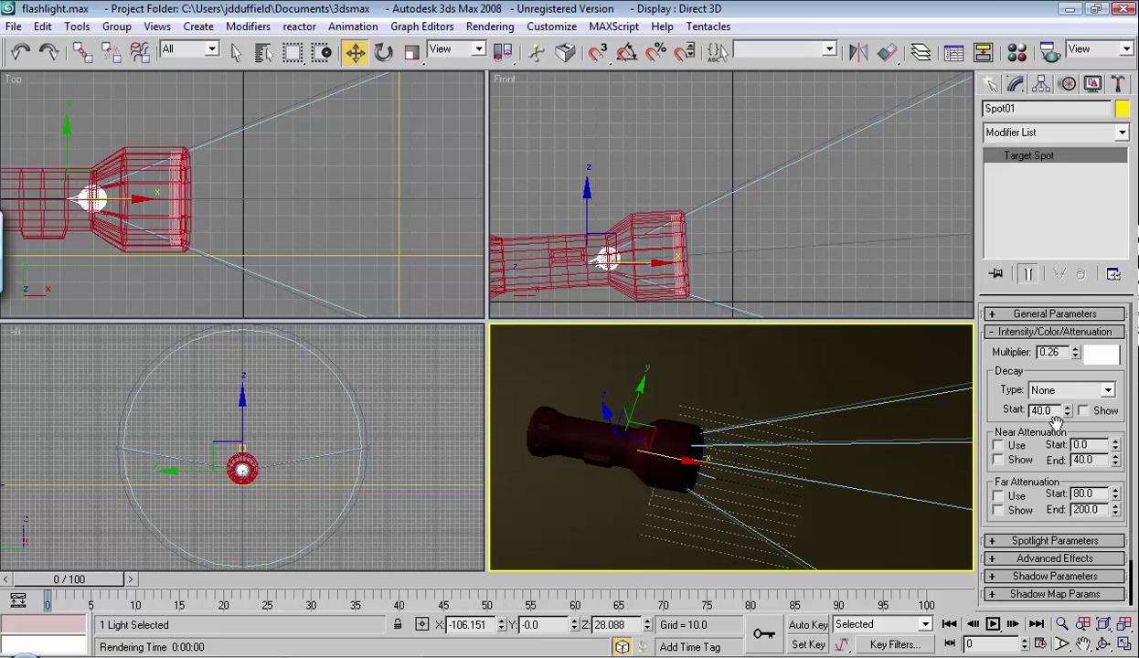
left_click(994, 315)
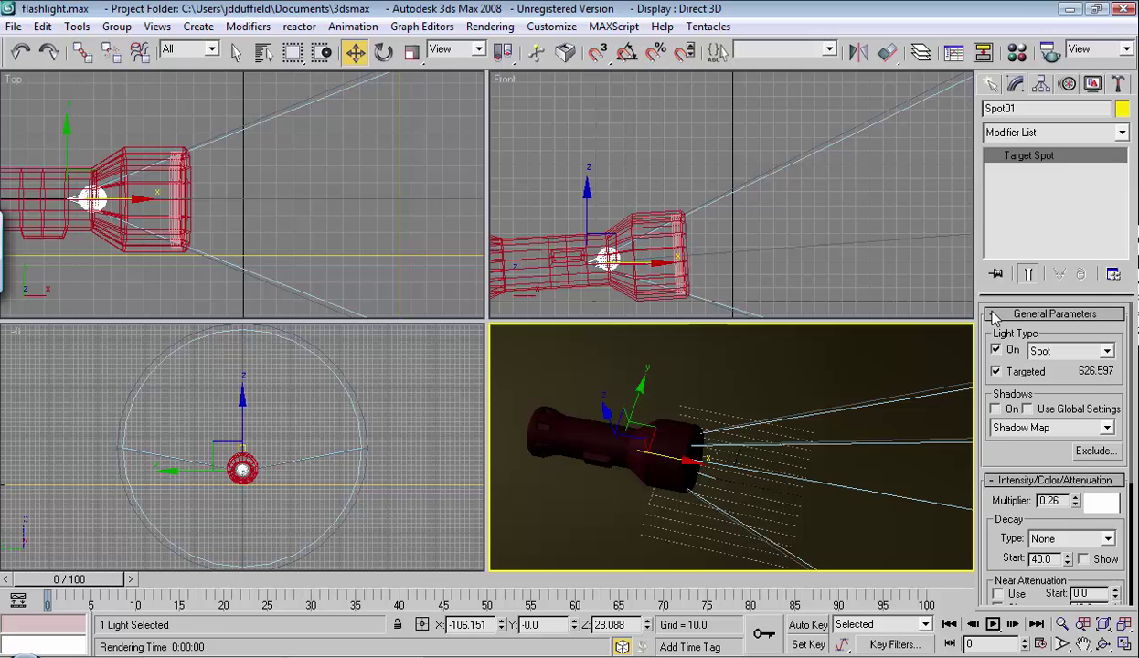
left_click(996, 410)
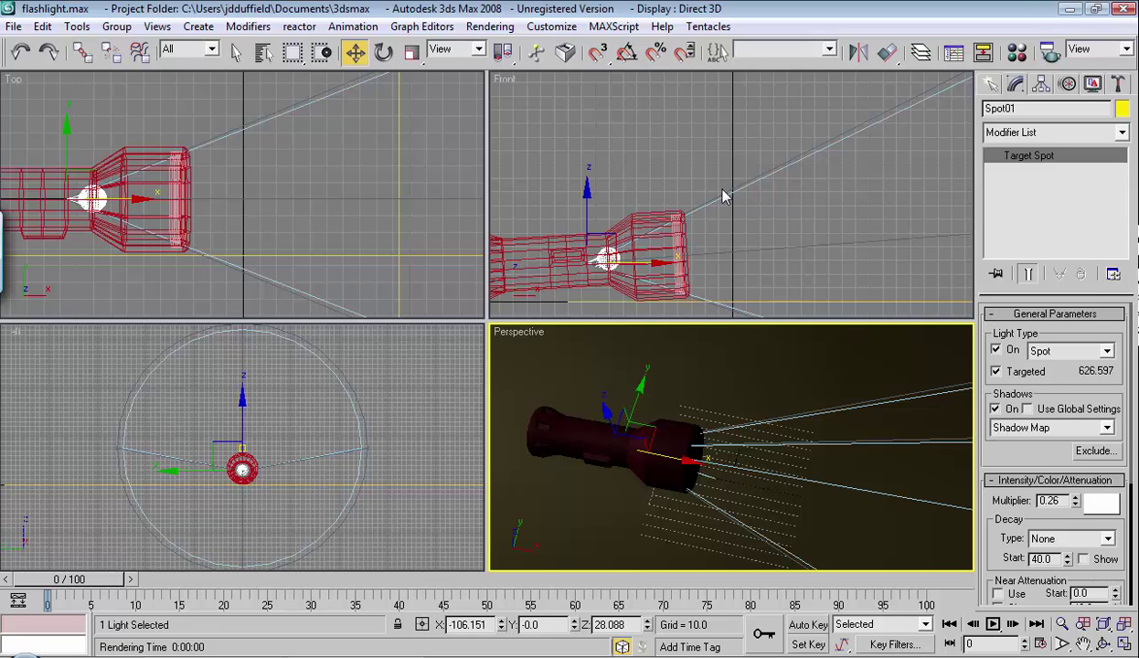
right_click(711, 139)
scroll(708, 141, "down", 5)
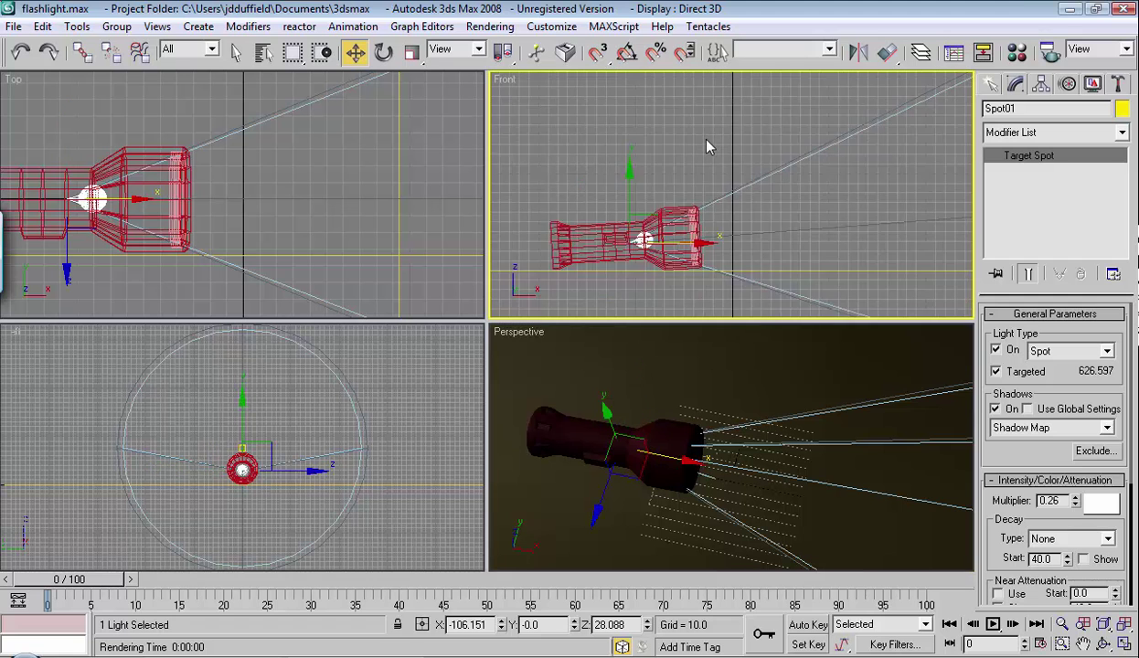
scroll(709, 148, "down", 3)
Turn on shadows for Omni01 and test-render the Perspective view.
left_click(625, 138)
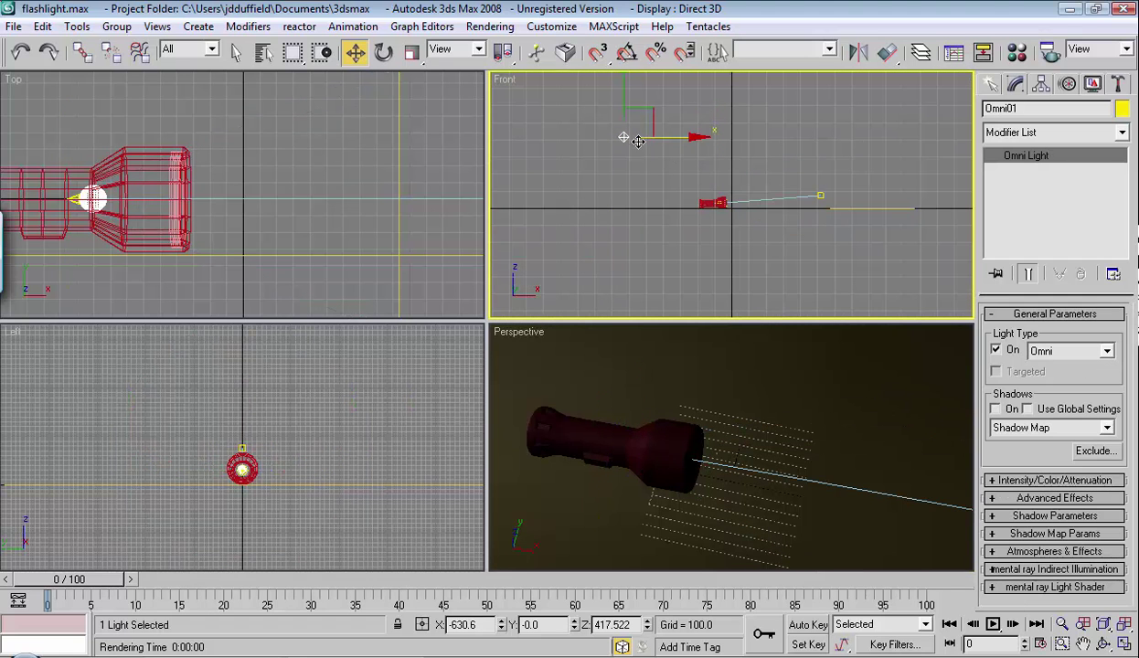
left_click(995, 409)
right_click(699, 379)
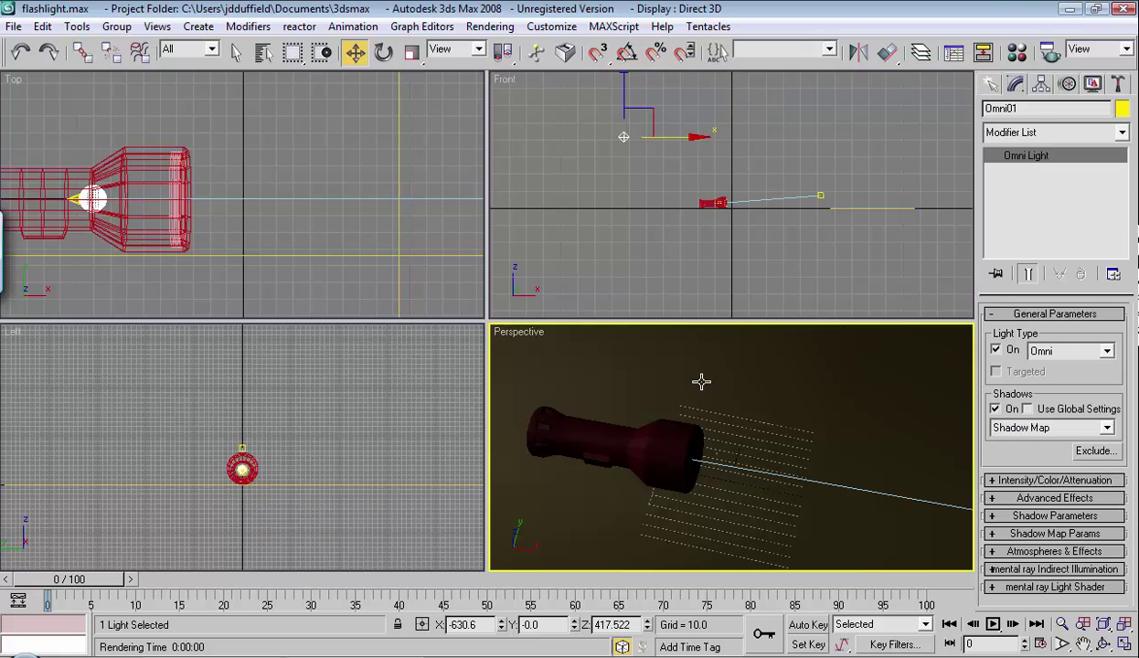
key("shift+q")
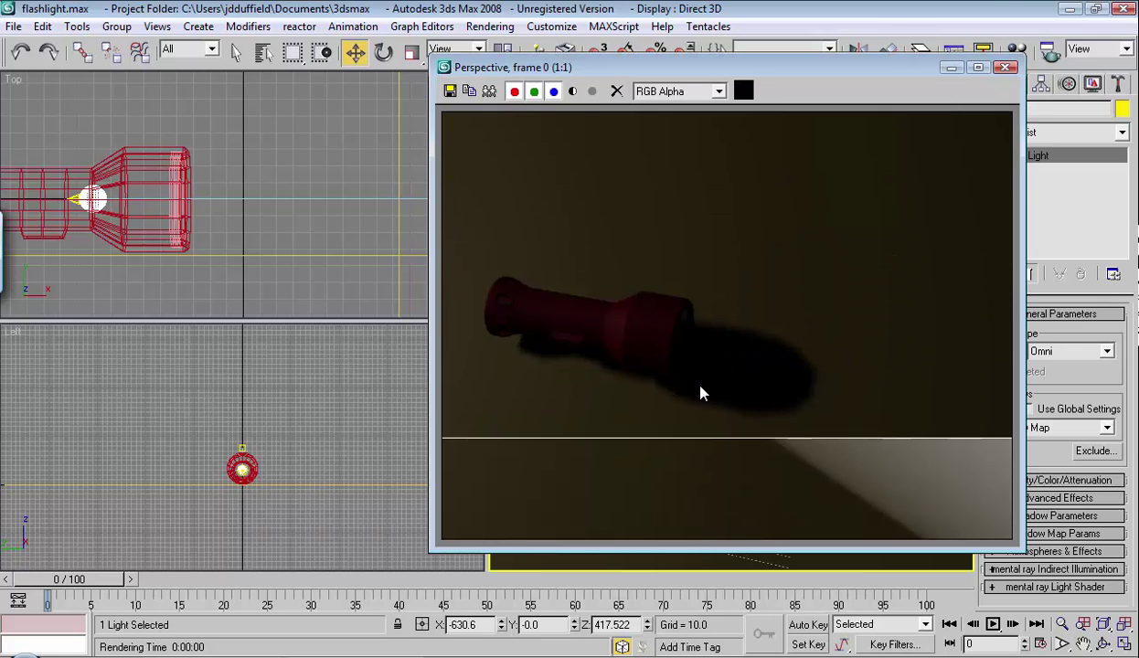
left_click(1004, 69)
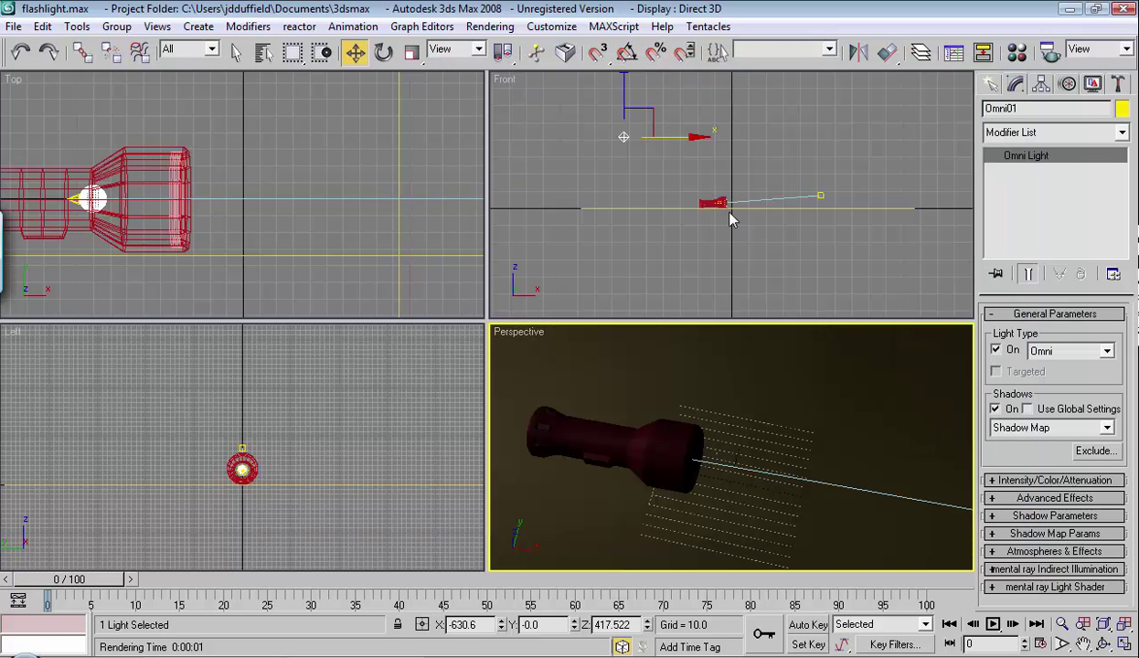
Reselect Spot01, clear the selection, and render Perspective again to check the flashlight's shadows.
right_click(722, 236)
scroll(722, 240, "up", 5)
middle_click_drag(721, 239, 685, 245)
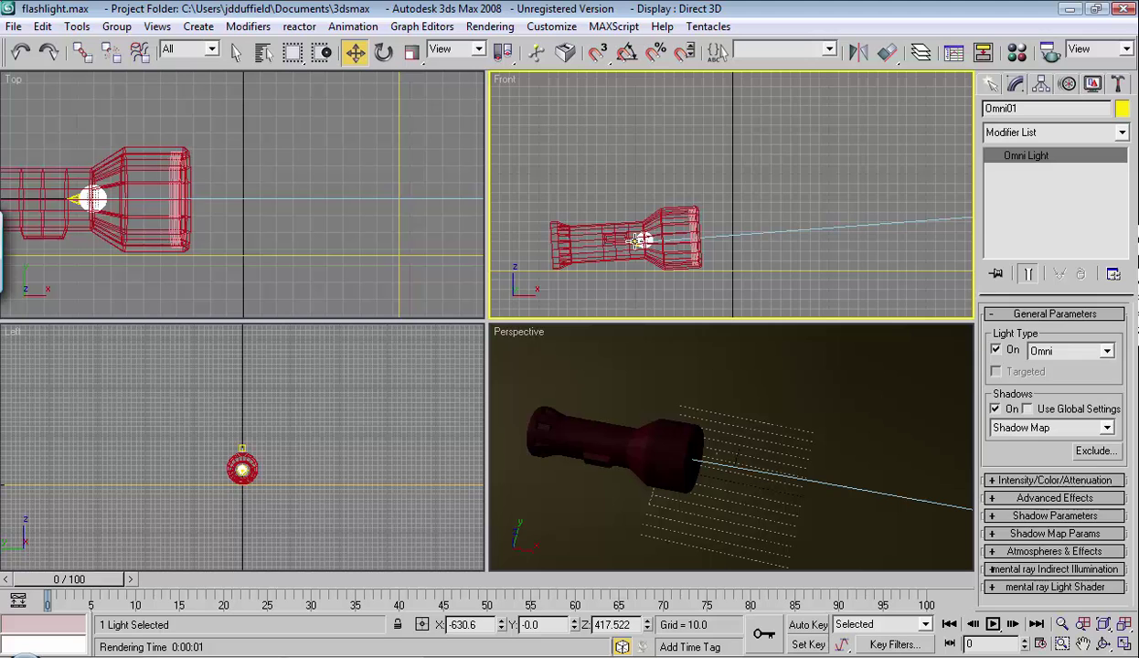
left_click(631, 240)
left_click(638, 241)
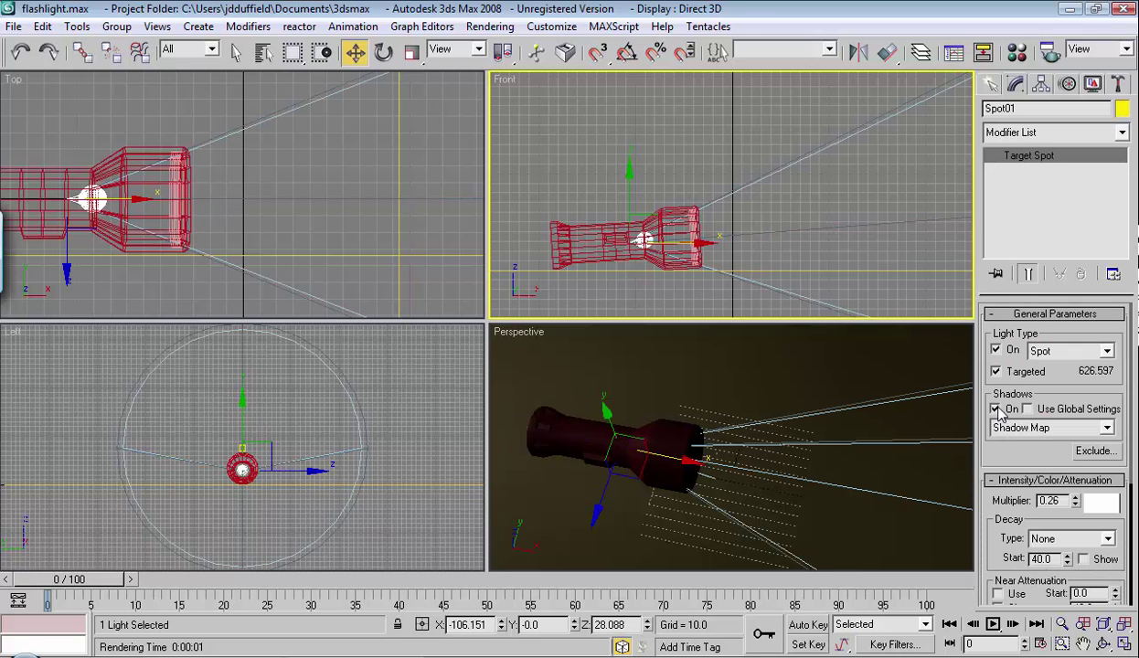
left_click(631, 155)
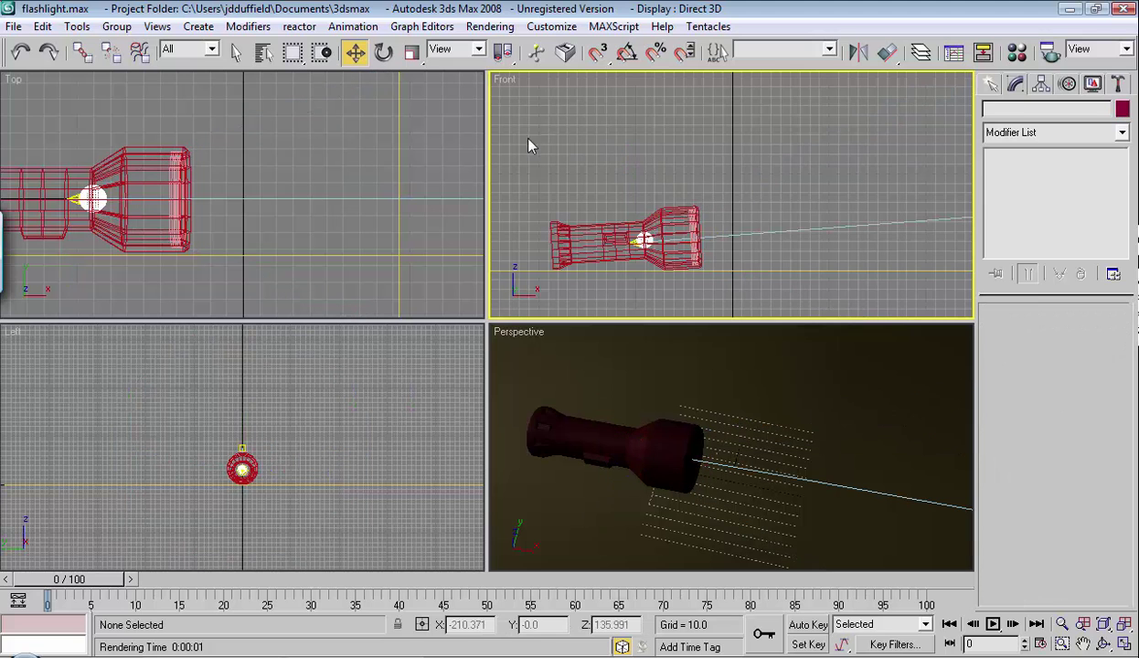
left_click(792, 432)
key("shift+q")
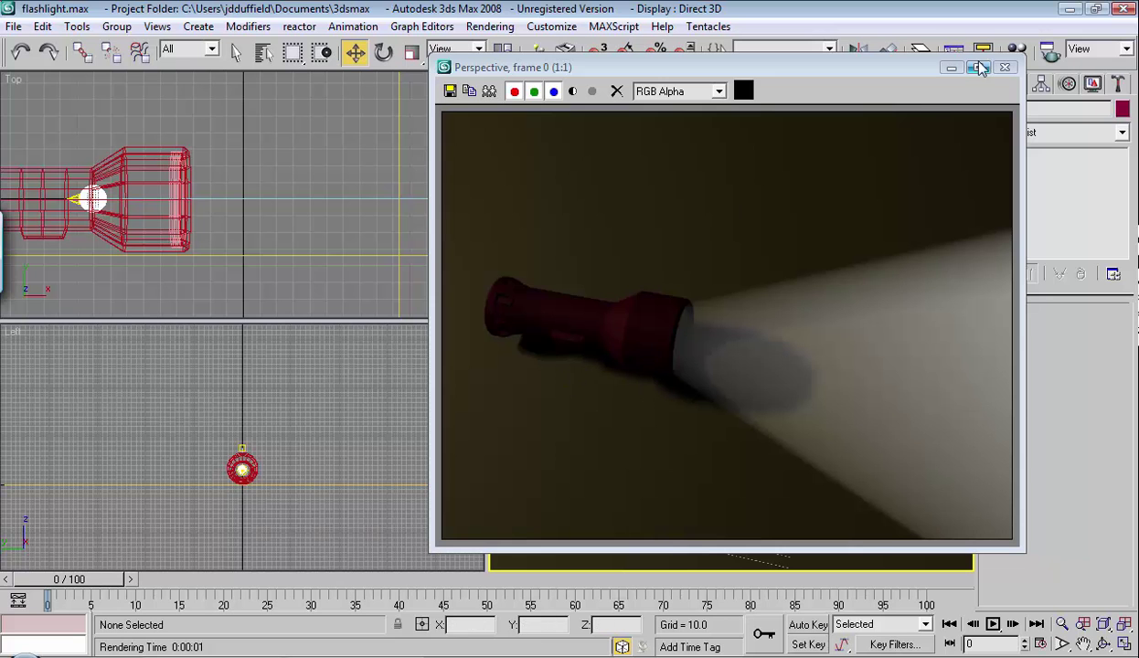
left_click(1005, 69)
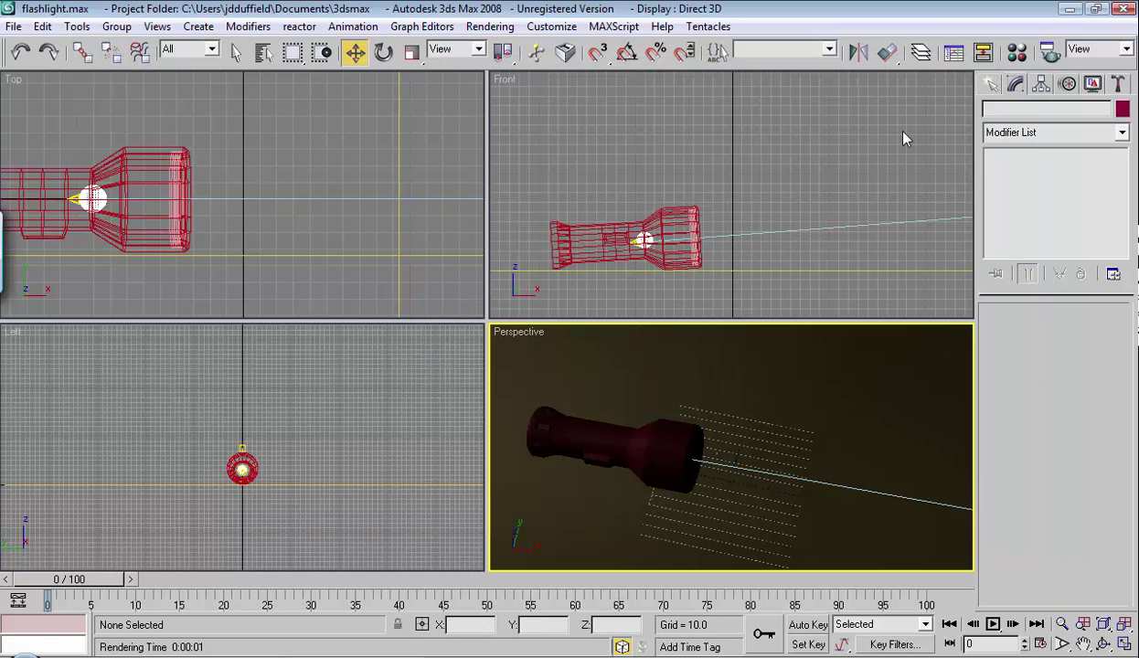
left_click(590, 165)
scroll(655, 186, "down", 6)
Move Omni01 ahead of the flashlight to X 509.635 and up to Z 482.608.
left_click(578, 112)
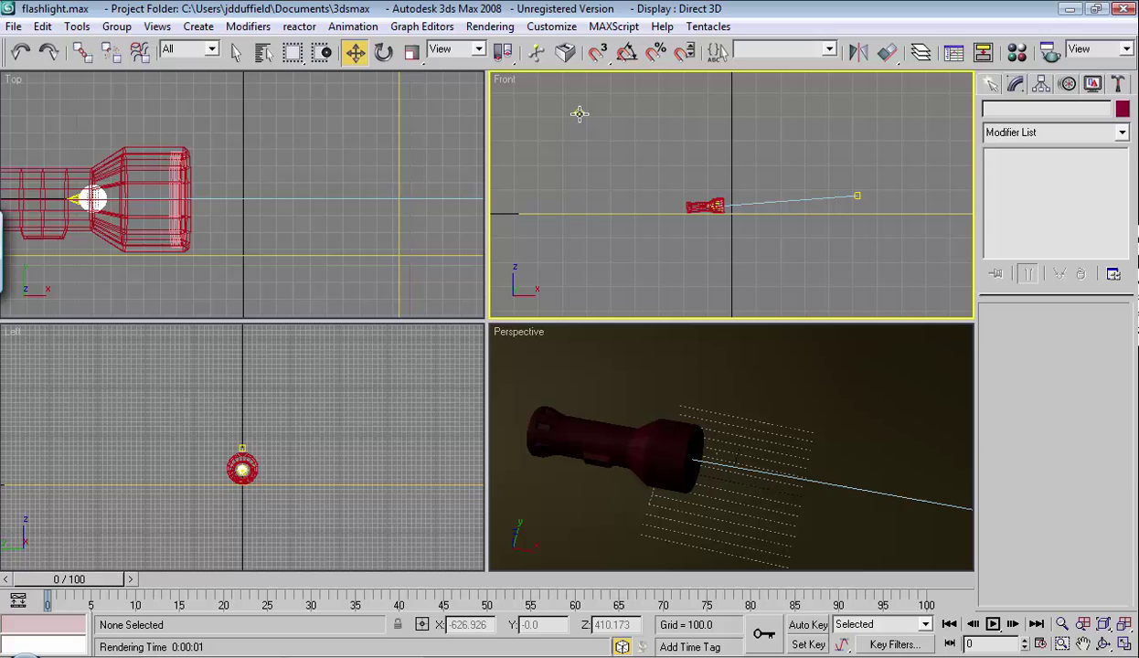
left_click_drag(647, 111, 923, 111)
scroll(841, 145, "down", 2)
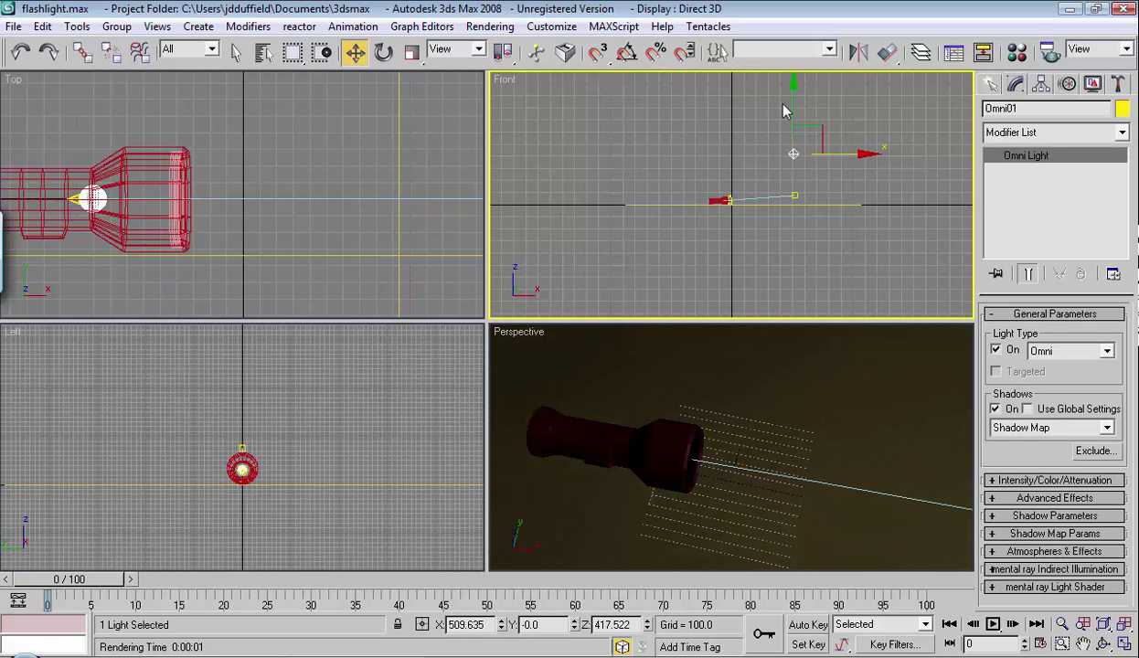
left_click_drag(791, 87, 794, 79)
Test-render the Perspective view with the repositioned omni light.
right_click(687, 387)
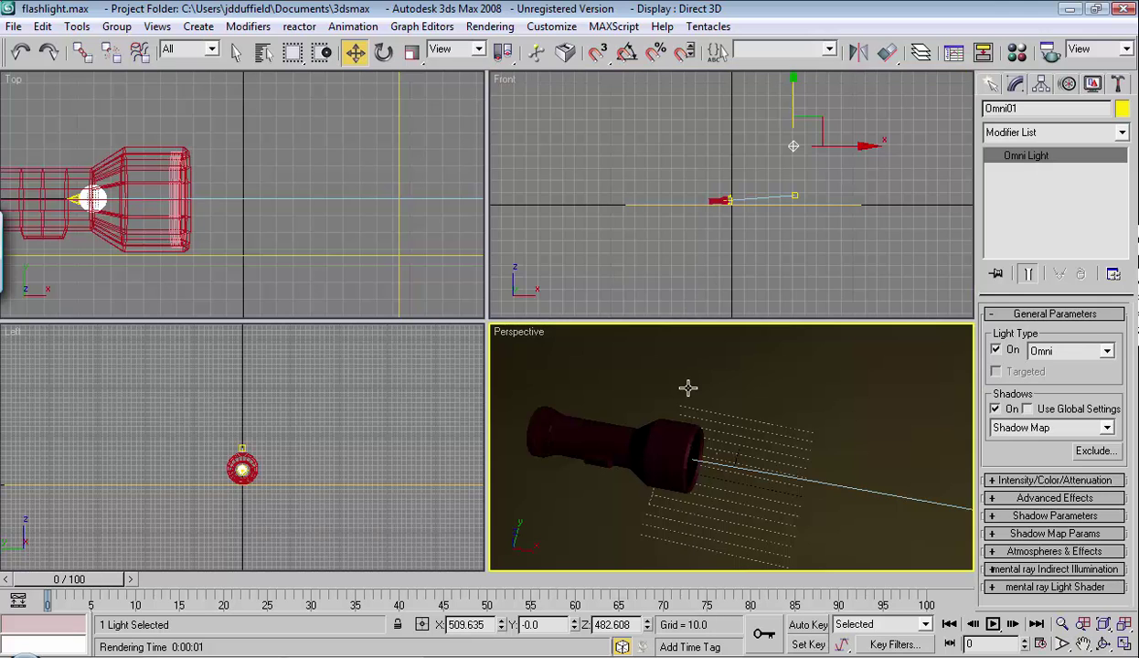
key("shift+q")
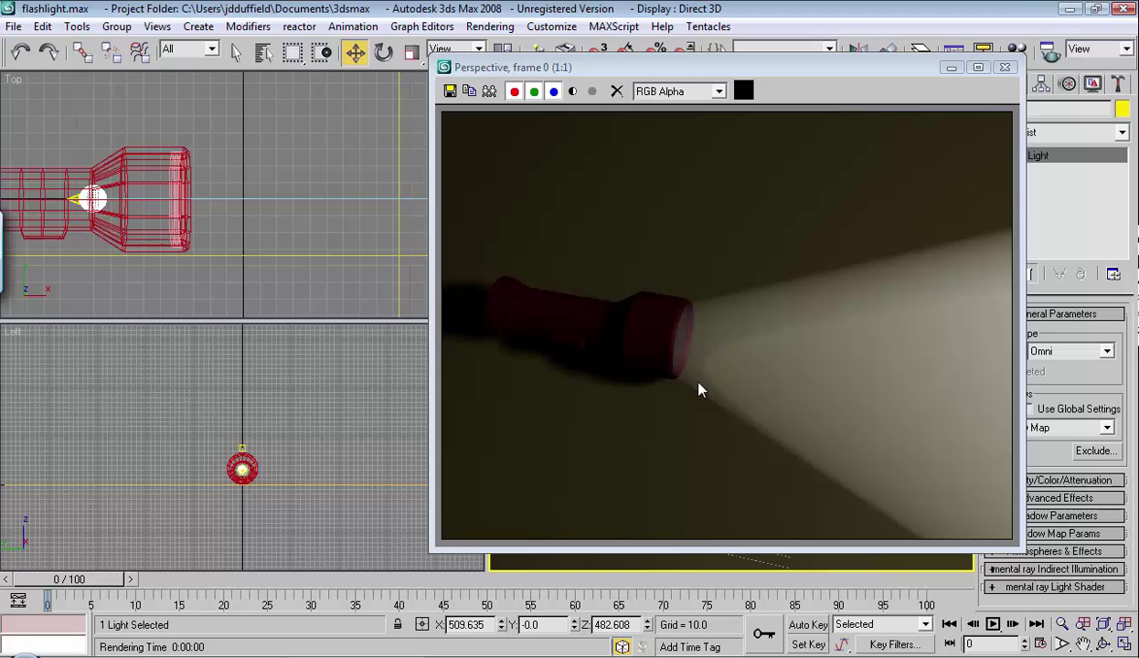
left_click(1004, 66)
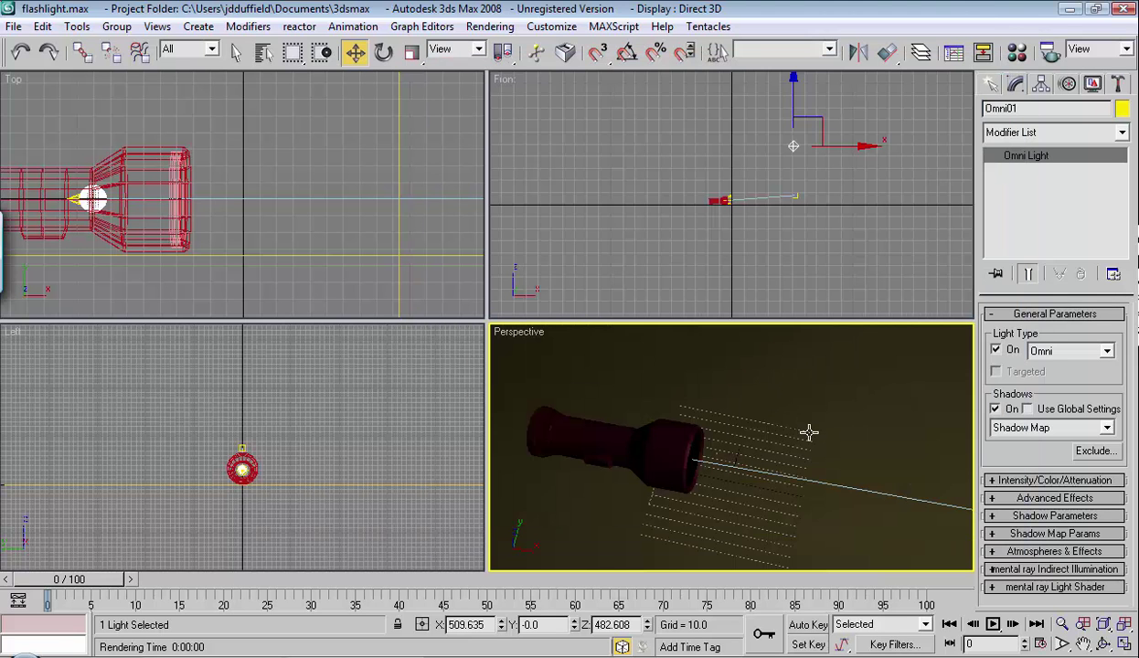
right_click(750, 404)
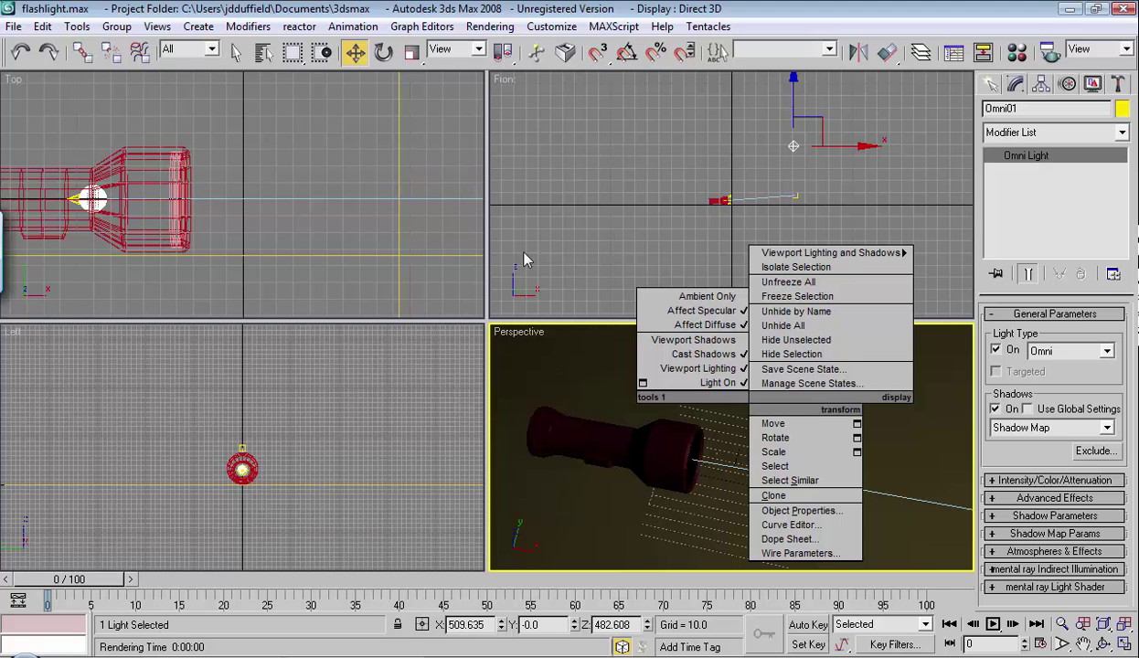
Maximize the Perspective viewport, orbit to a lower, closer angle on the beam, and render.
key("Escape")
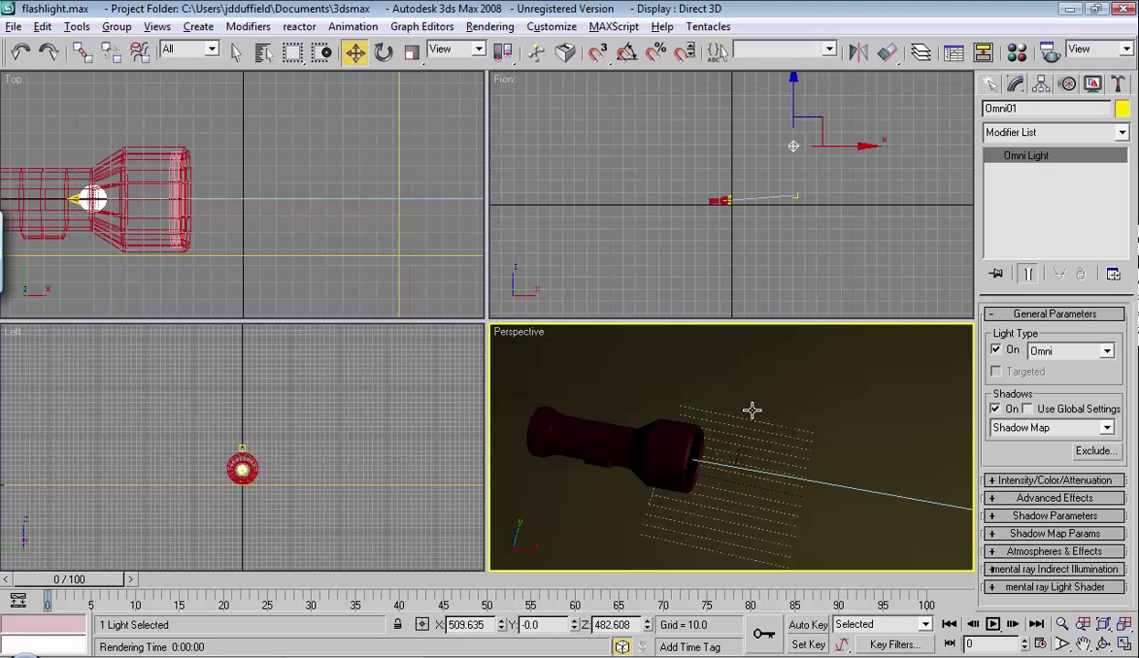
middle_click_drag(751, 410, 714, 369, "alt")
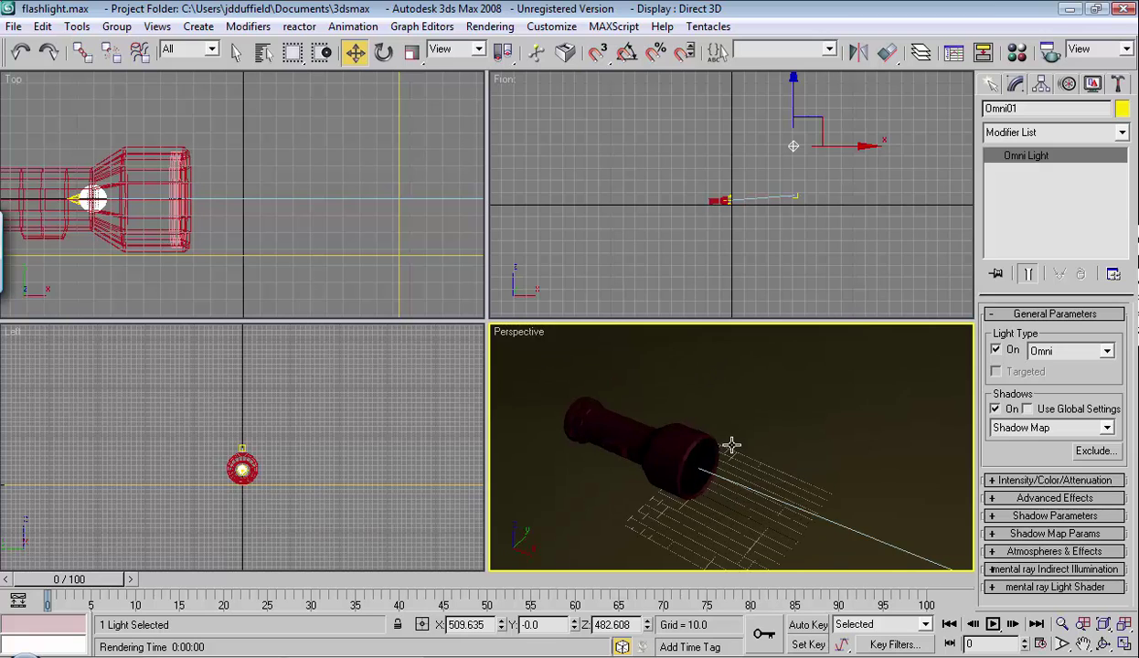
middle_click_drag(732, 444, 727, 403)
key("alt+w")
middle_click_drag(622, 371, 608, 329, "alt")
key("shift+q")
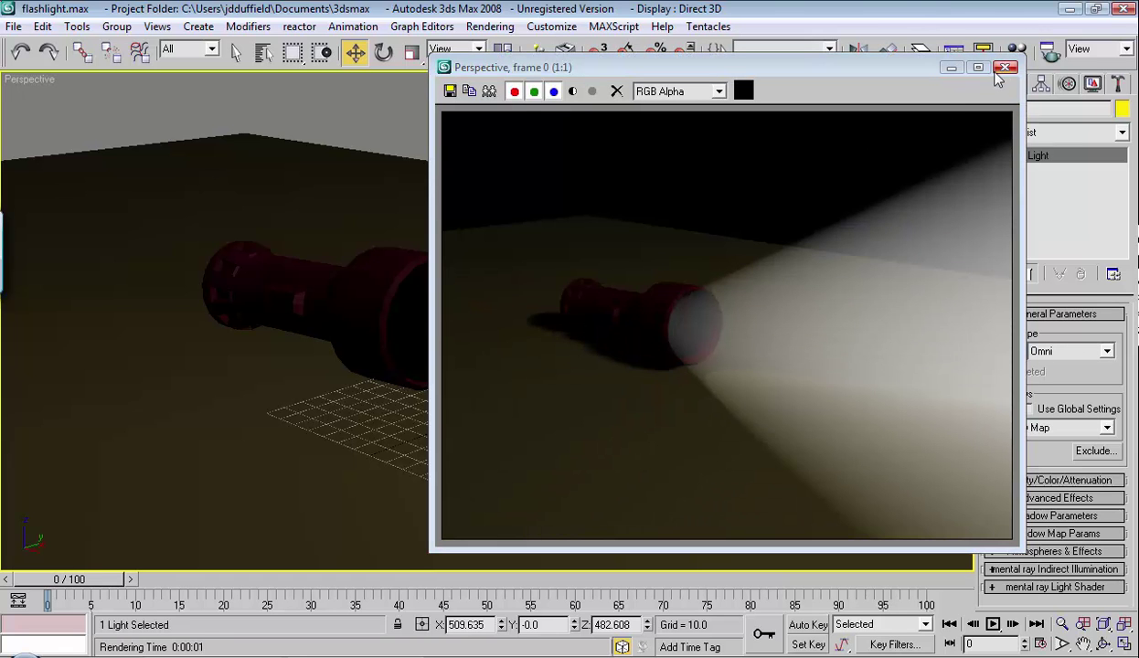
Orbit to look down more steeply at the flashlight and test-render.
left_click(1004, 67)
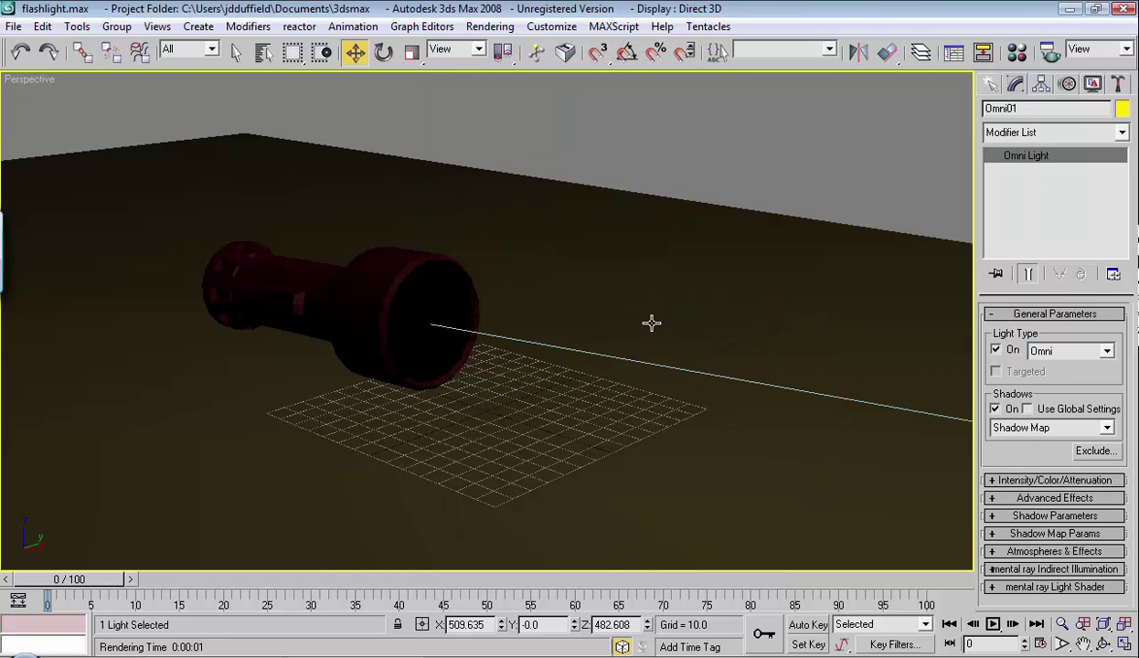
middle_click_drag(650, 322, 617, 340, "alt")
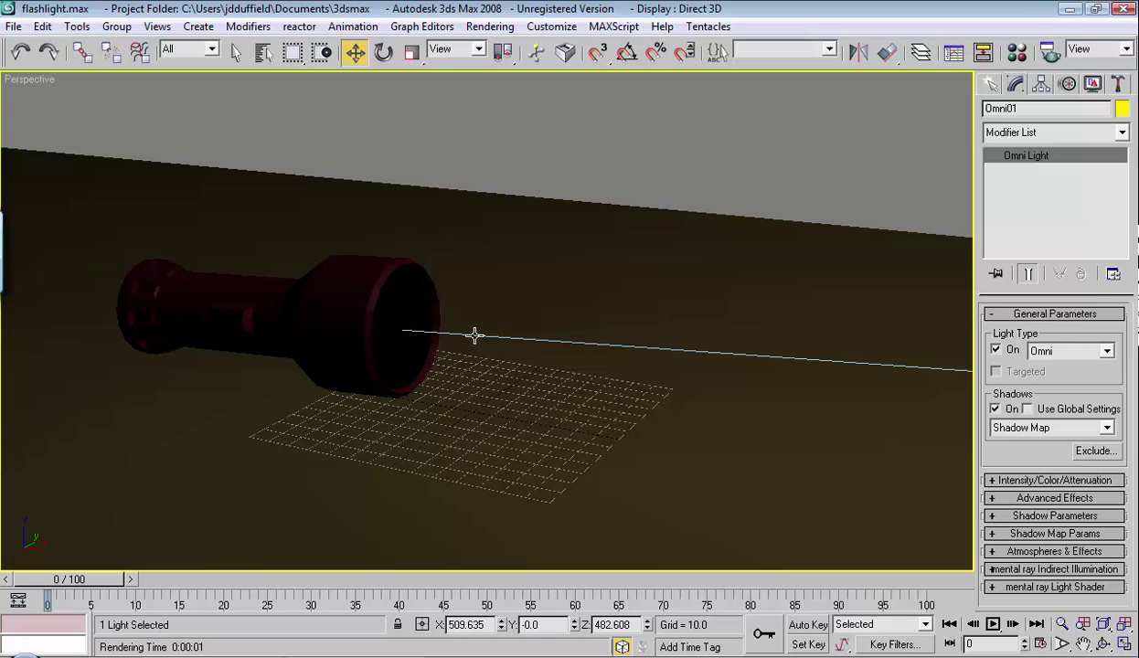
scroll(488, 343, "up", 2)
mouse_move(593, 326)
middle_mouse_down("alt")
mouse_move(551, 348)
mouse_move(569, 315)
mouse_move(587, 310)
mouse_move(569, 323)
mouse_move(589, 325)
middle_mouse_up("alt")
key("shift+q")
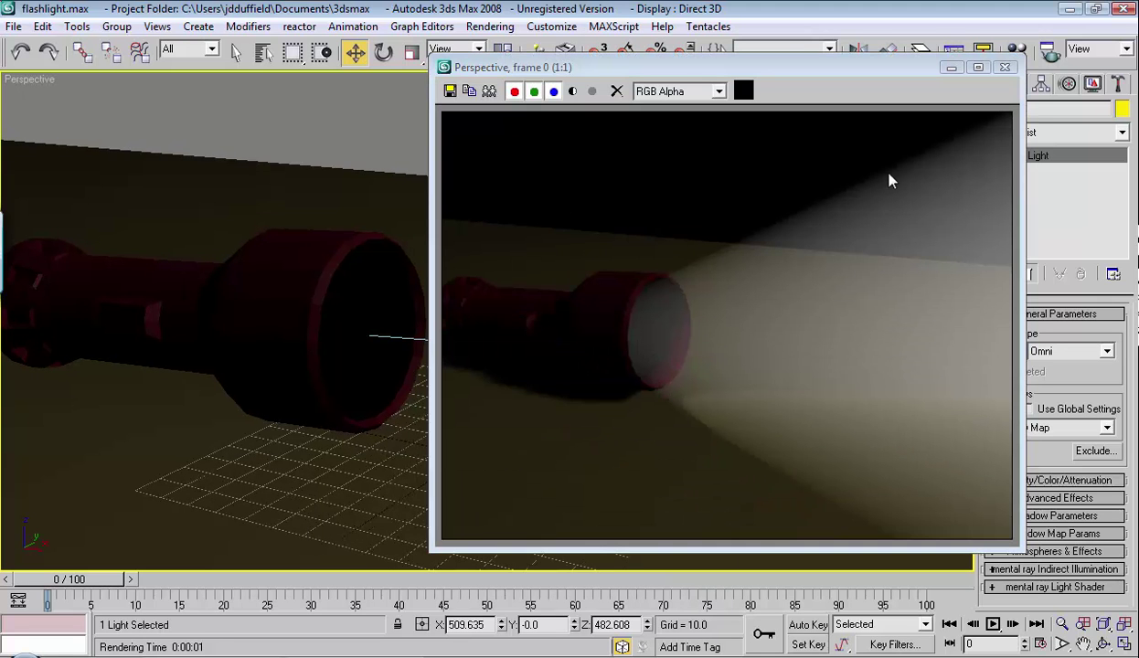
left_click(1005, 67)
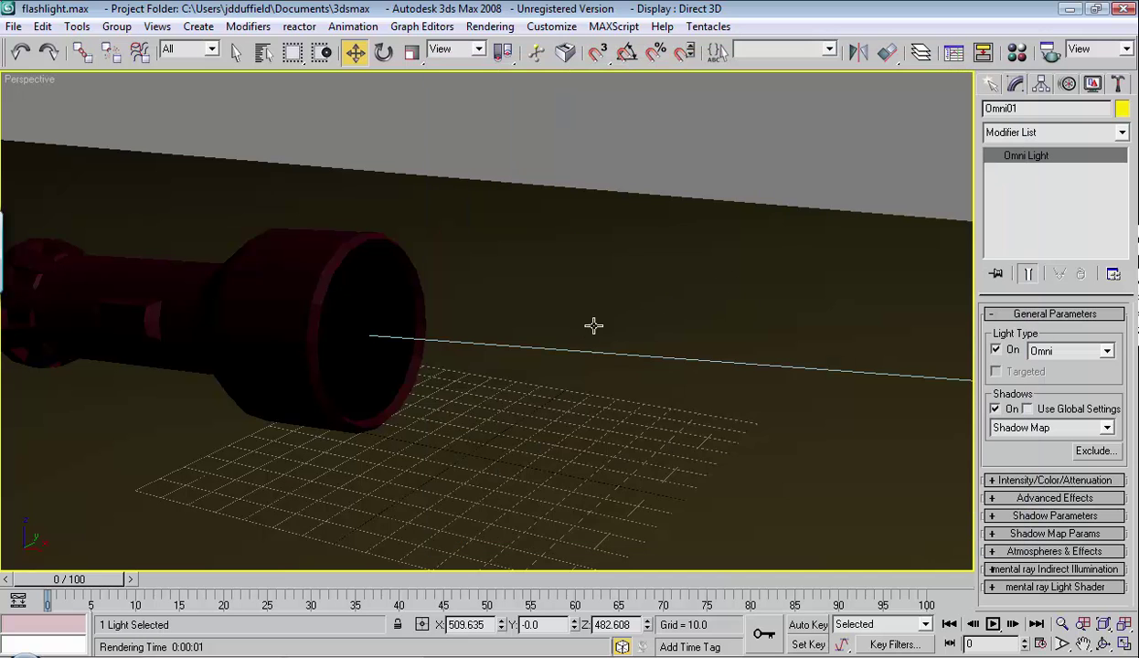
Orbit to a new angle on the flashlight and render again.
right_click(419, 384)
left_click(336, 446)
scroll(342, 445, "down", 3)
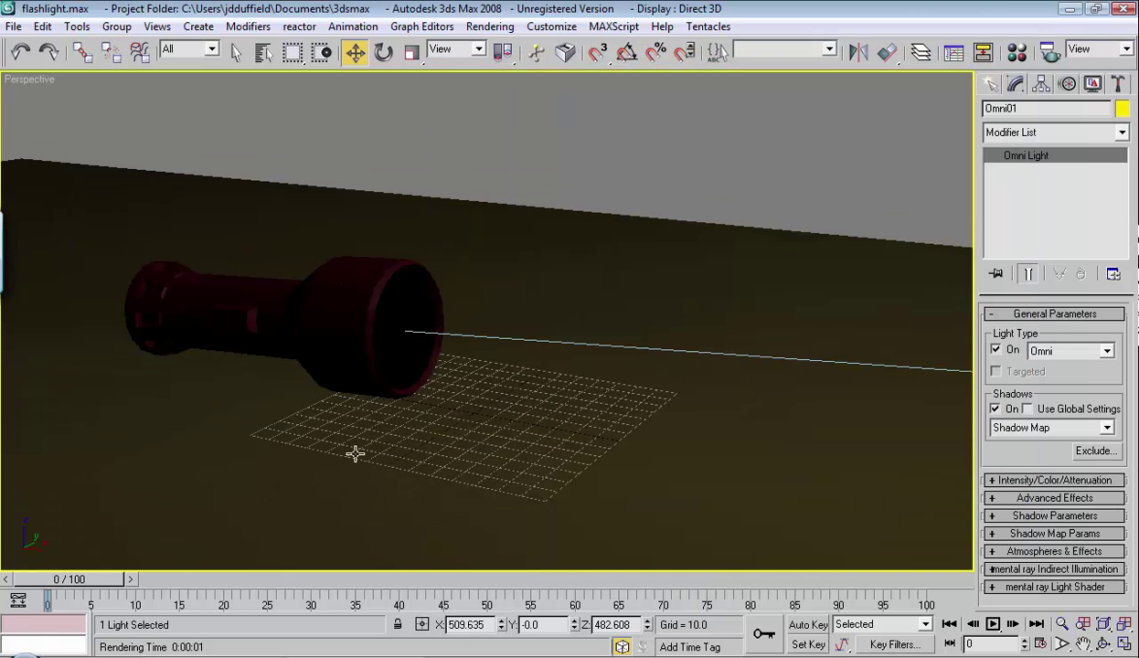
middle_click_drag(510, 405, 483, 400, "alt")
key("F9")
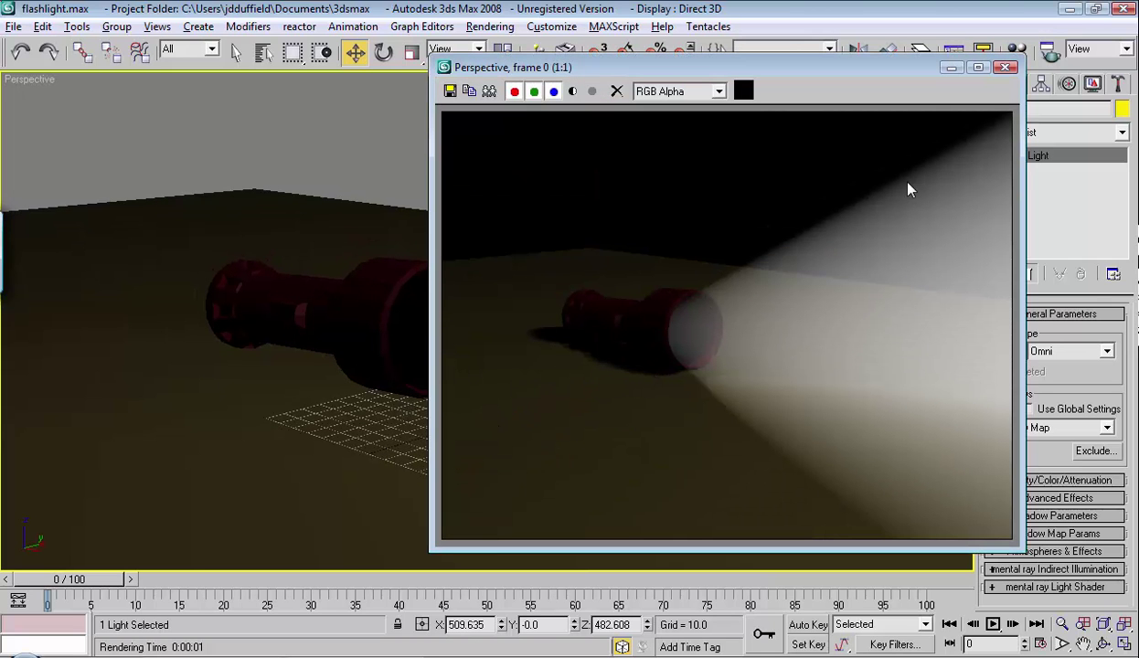
left_click(1004, 67)
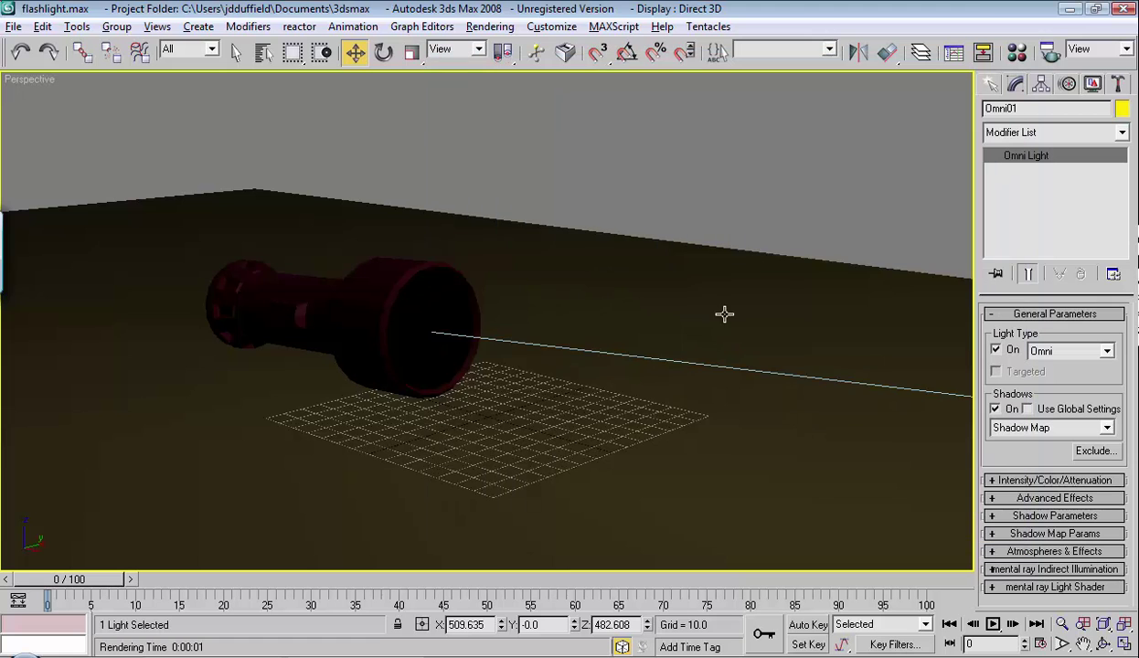
Try two more orbit angles around the flashlight, rendering each one.
middle_click_drag(725, 313, 677, 357, "alt")
key("shift+q")
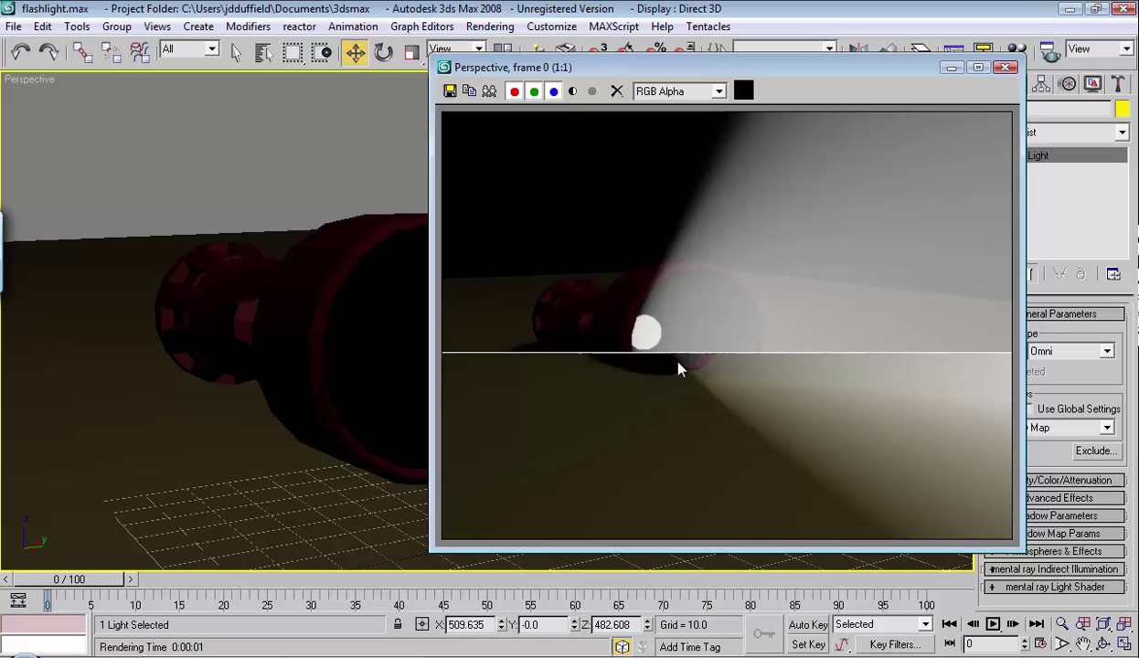
left_click(1005, 67)
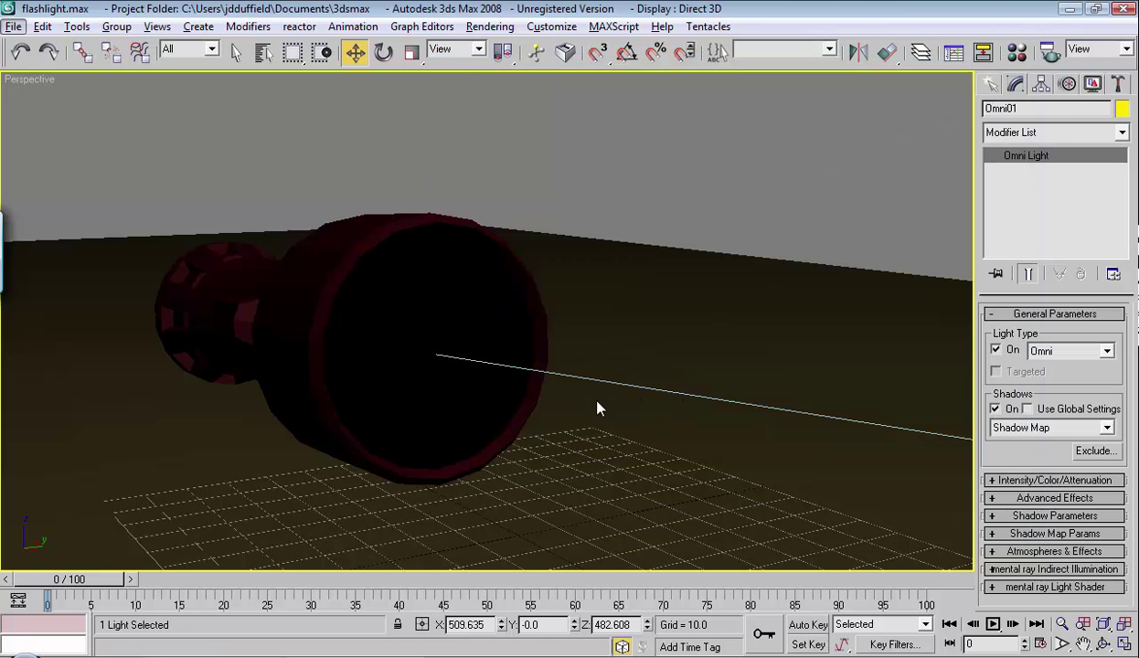
middle_click_drag(537, 406, 560, 412, "alt")
key("shift+q")
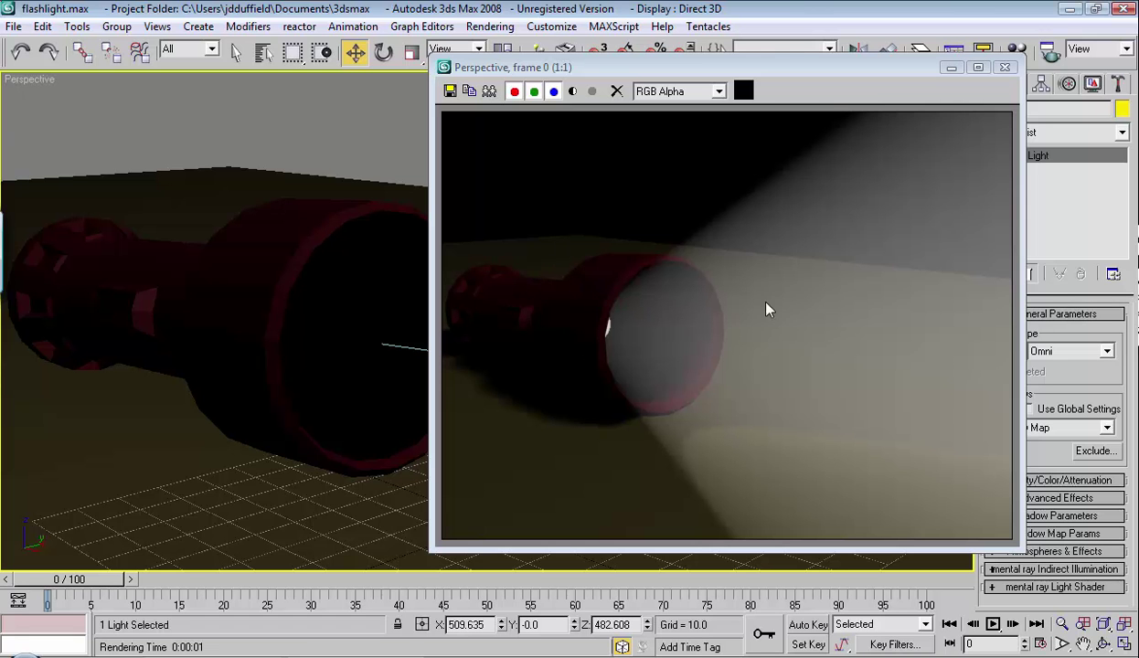
Restore the four-viewport layout and raise Omni01's Multiplier to 0.36.
left_click(1004, 67)
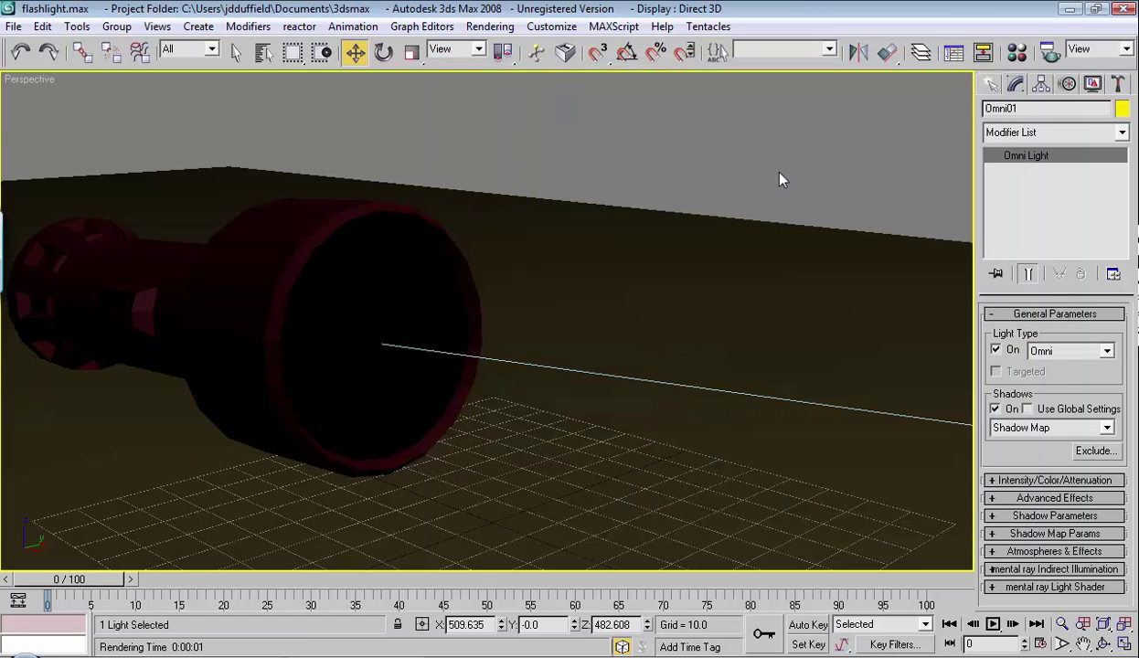
key("alt+w")
left_click(778, 160)
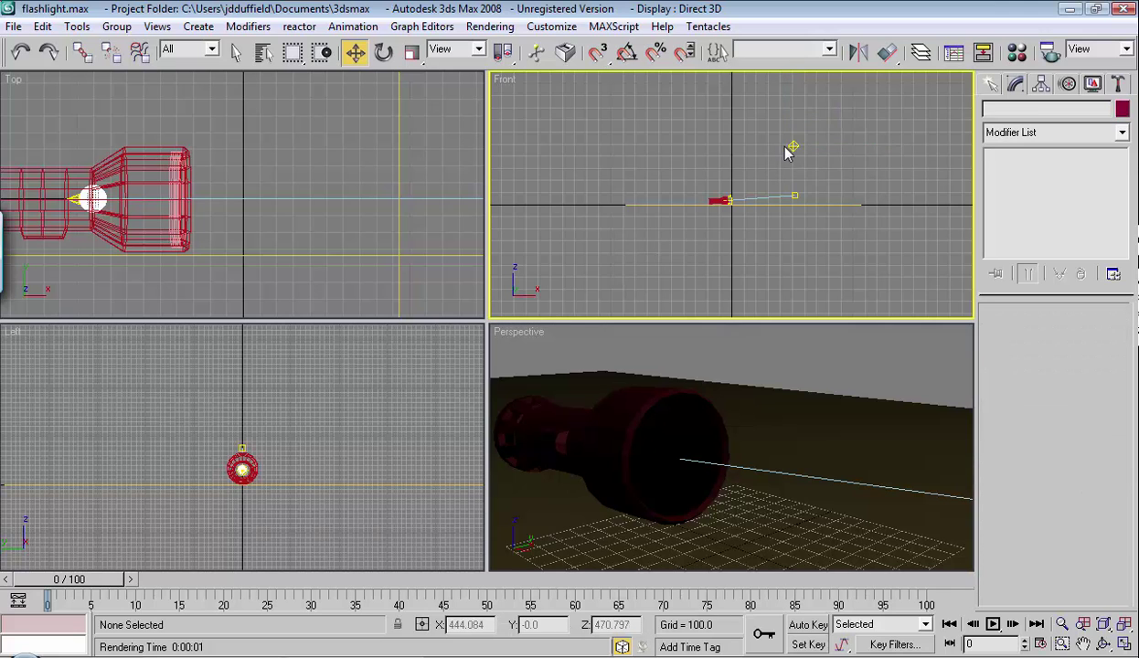
left_click(794, 147)
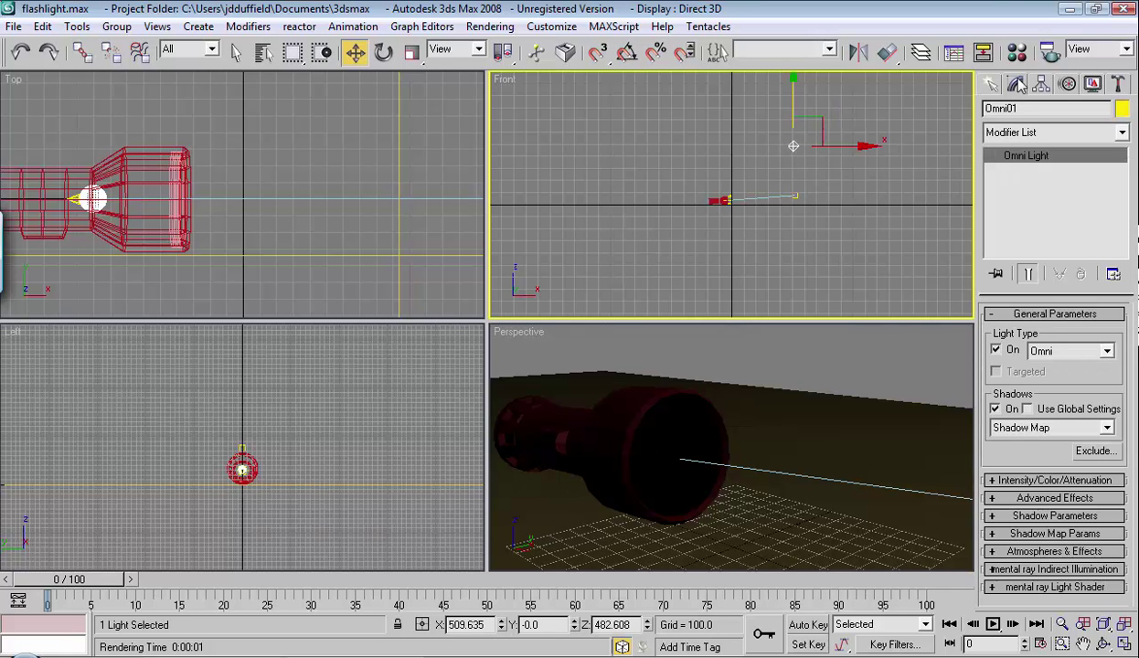
left_click(996, 481)
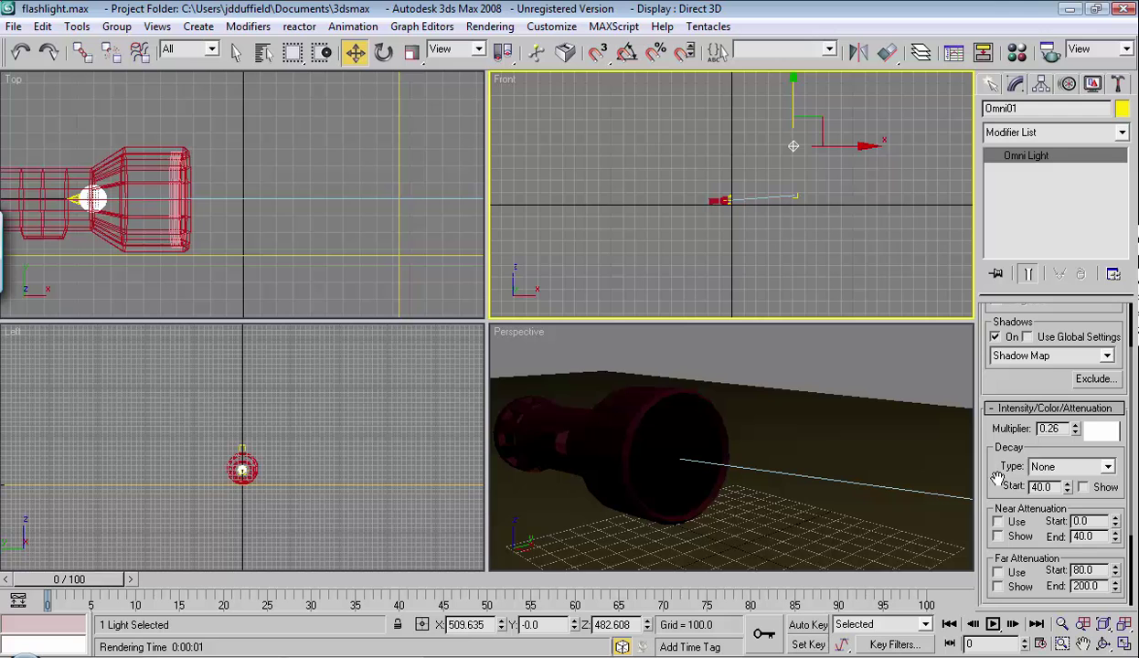
left_click_drag(1076, 429, 1076, 413)
right_click(885, 365)
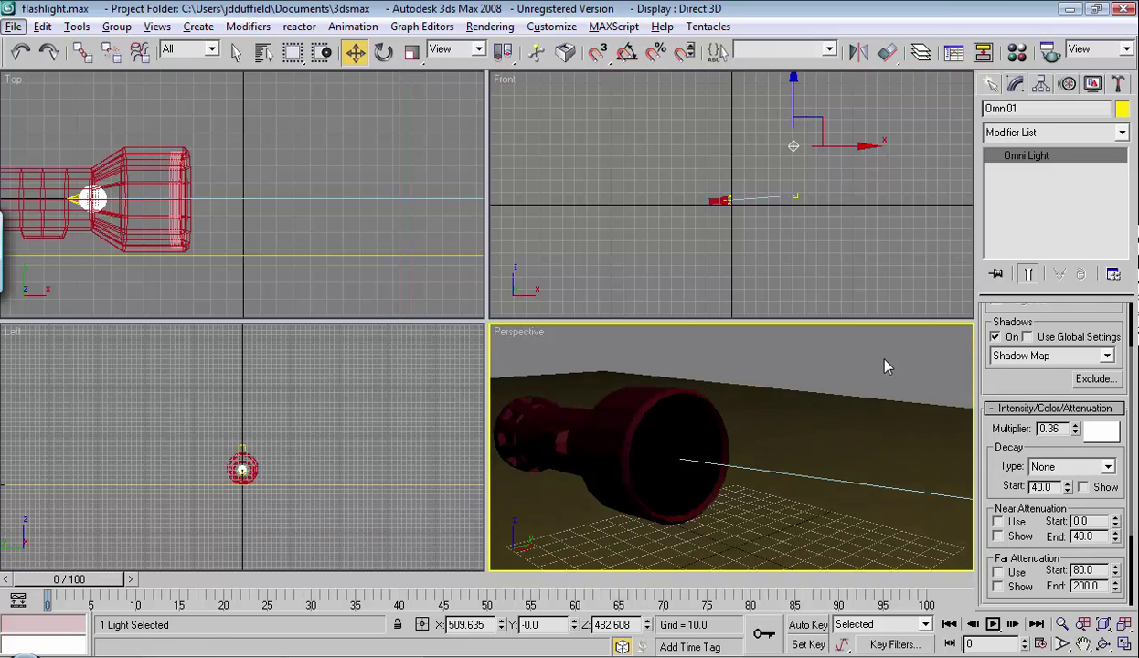
Render a preview with the brighter omni light, then close it.
key("shift+q")
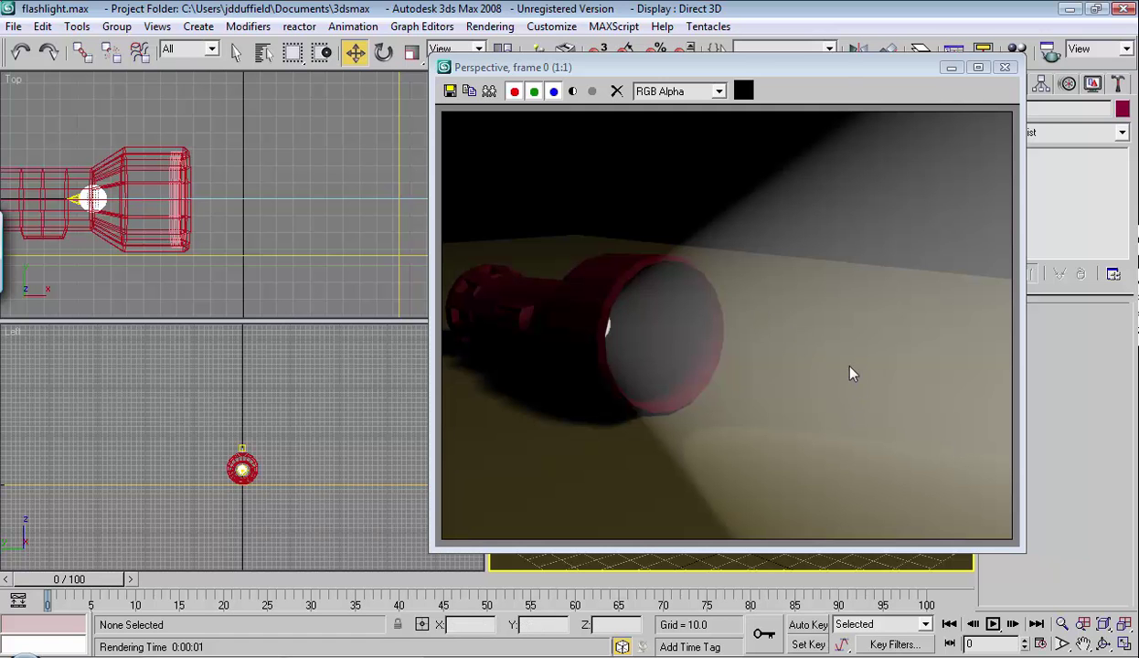
left_click_drag(844, 73, 560, 59)
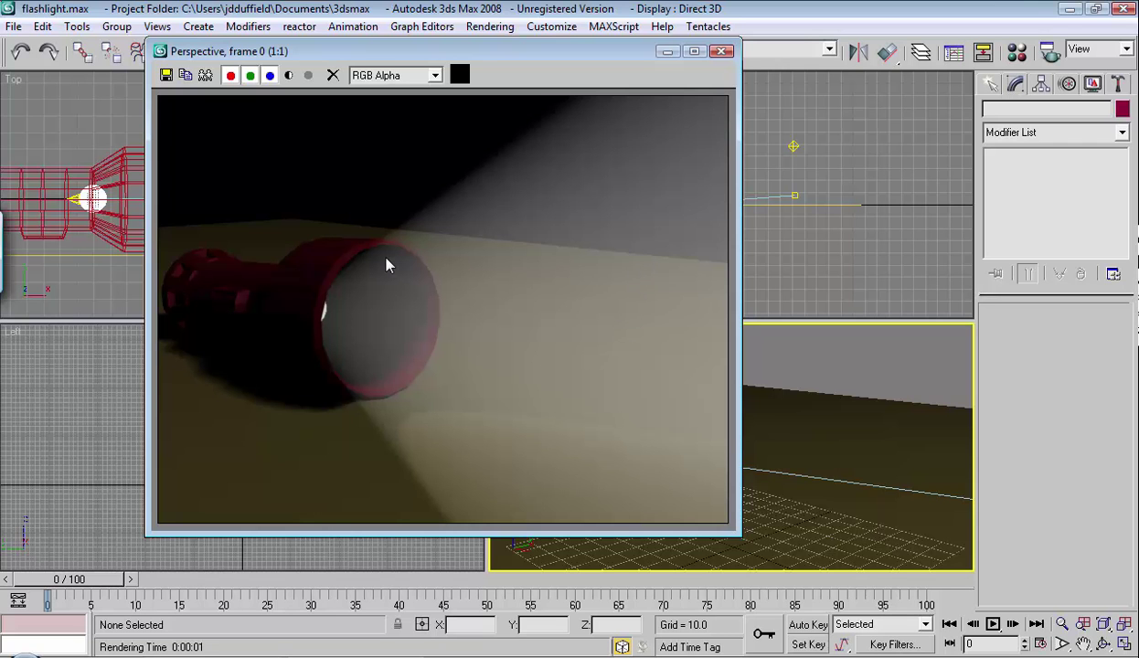
left_click(722, 51)
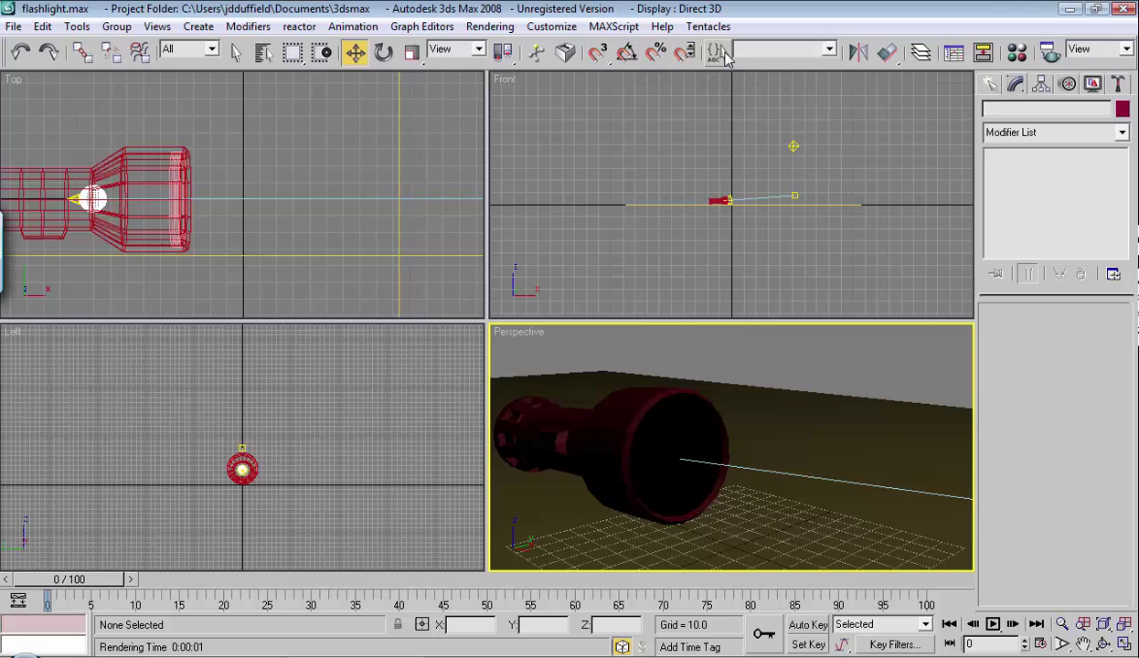
Set the render output size to the 800x600 preset in Render Scene.
left_click(493, 28)
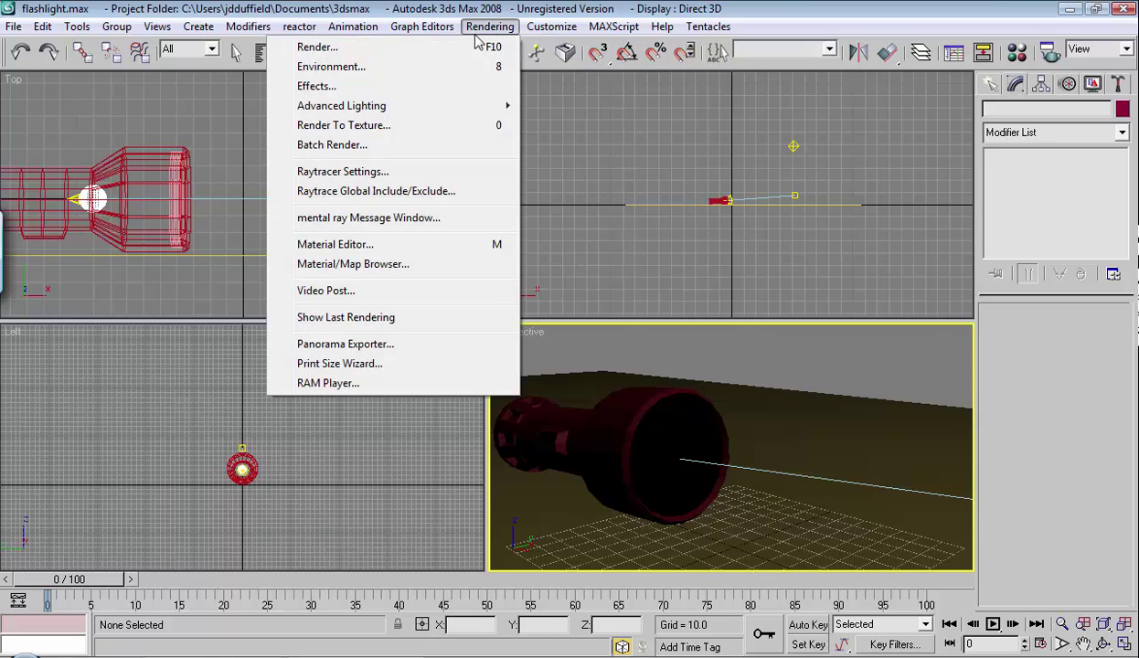
left_click(318, 48)
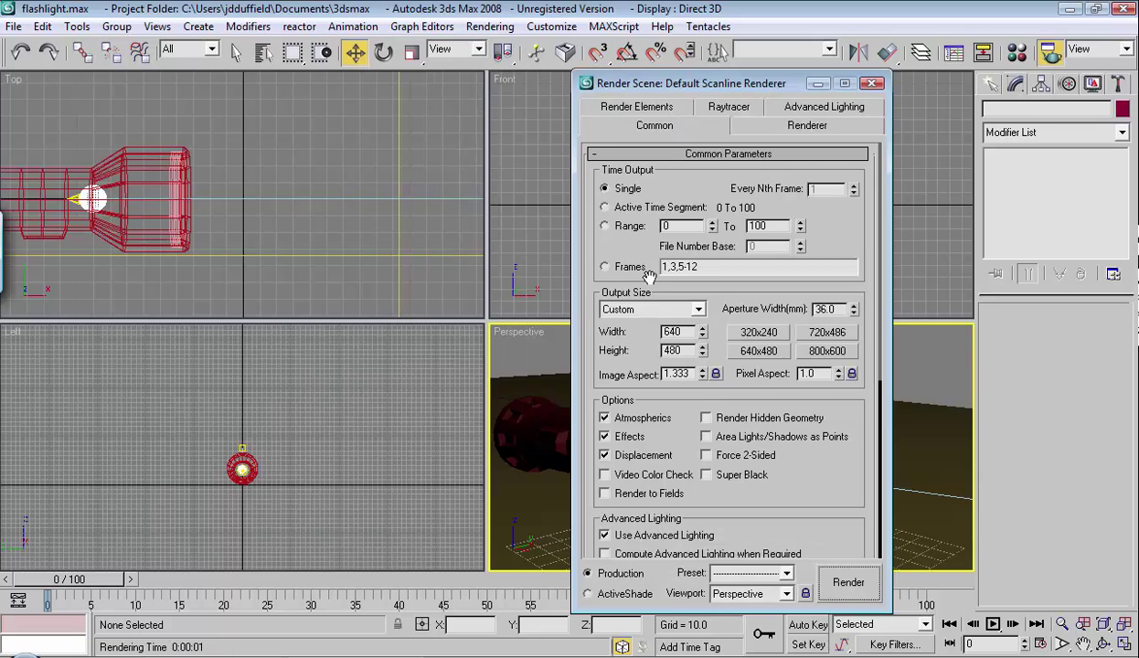
left_click_drag(759, 86, 383, 31)
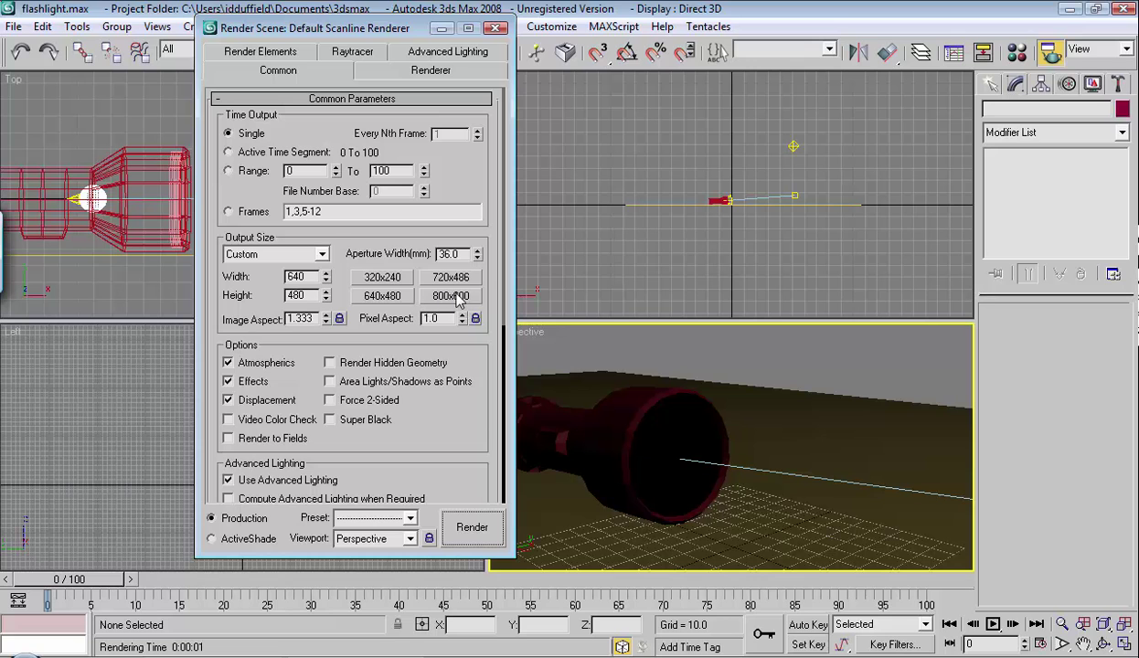
left_click(454, 297)
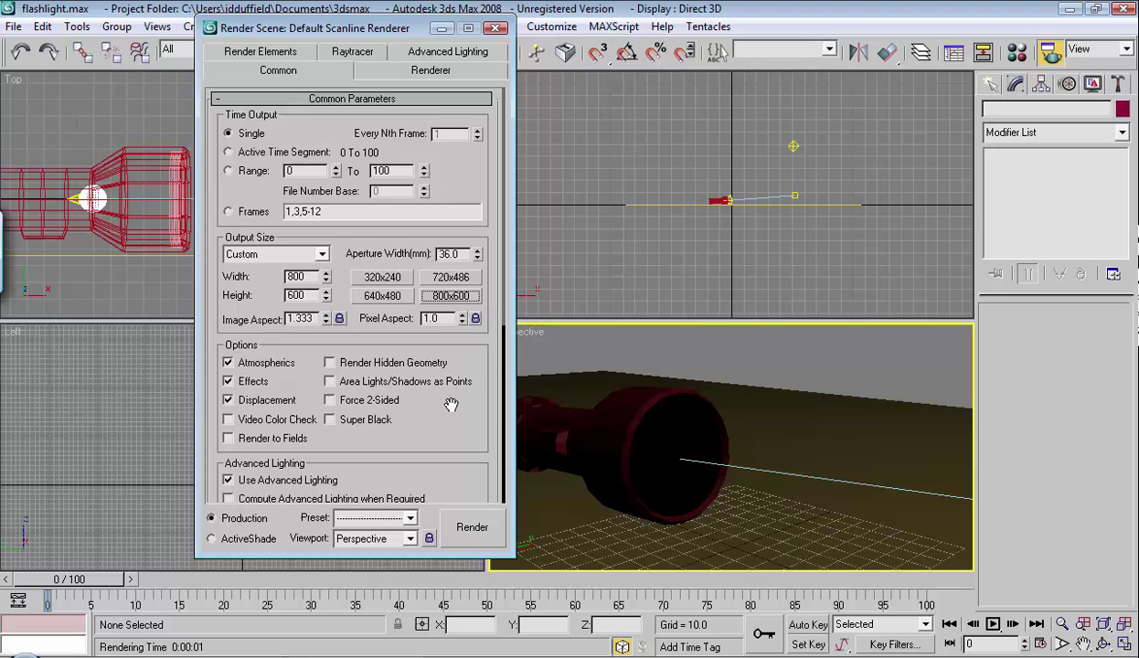
Test-render at 800x600, then open the Render Output file chooser.
left_click_drag(453, 417, 447, 75)
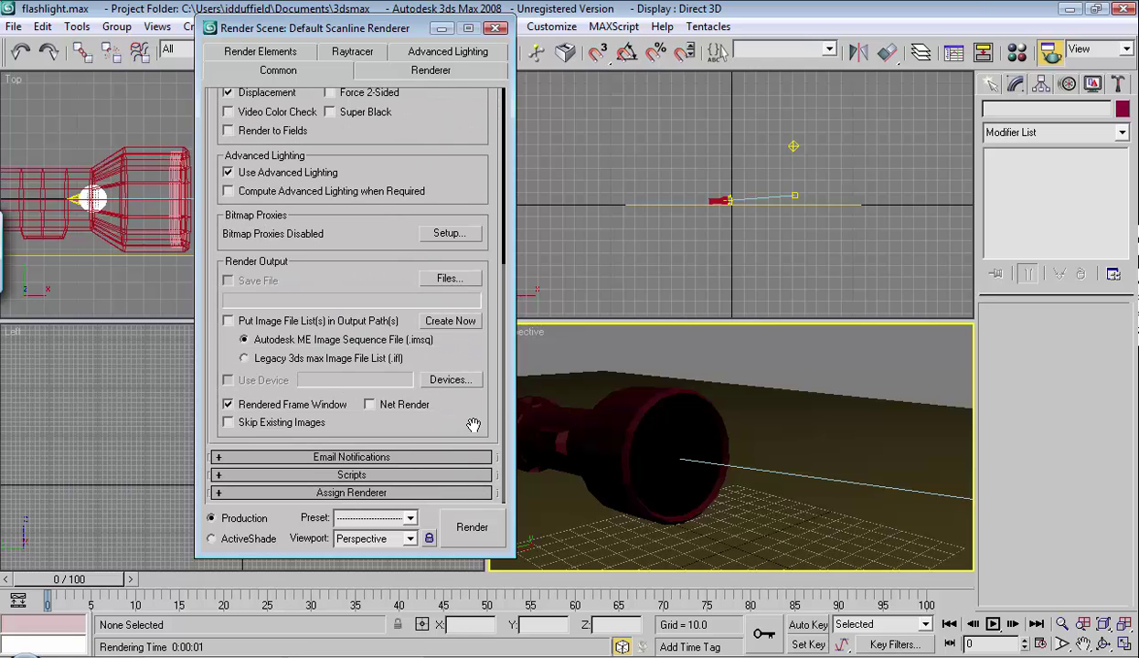
left_click(472, 528)
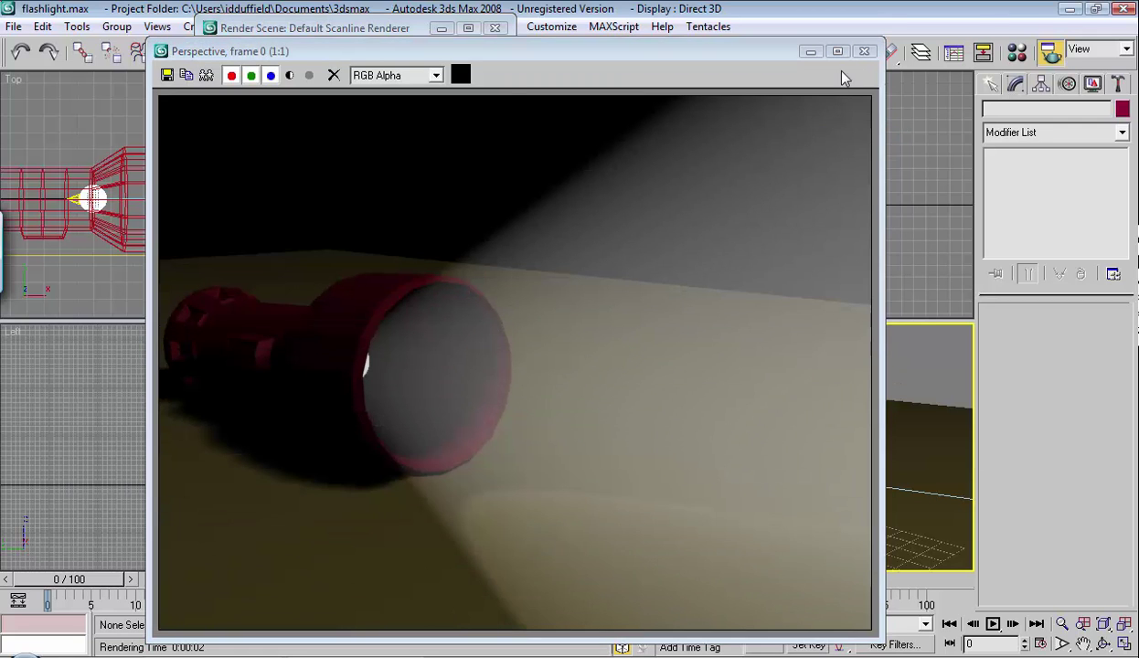
left_click(865, 51)
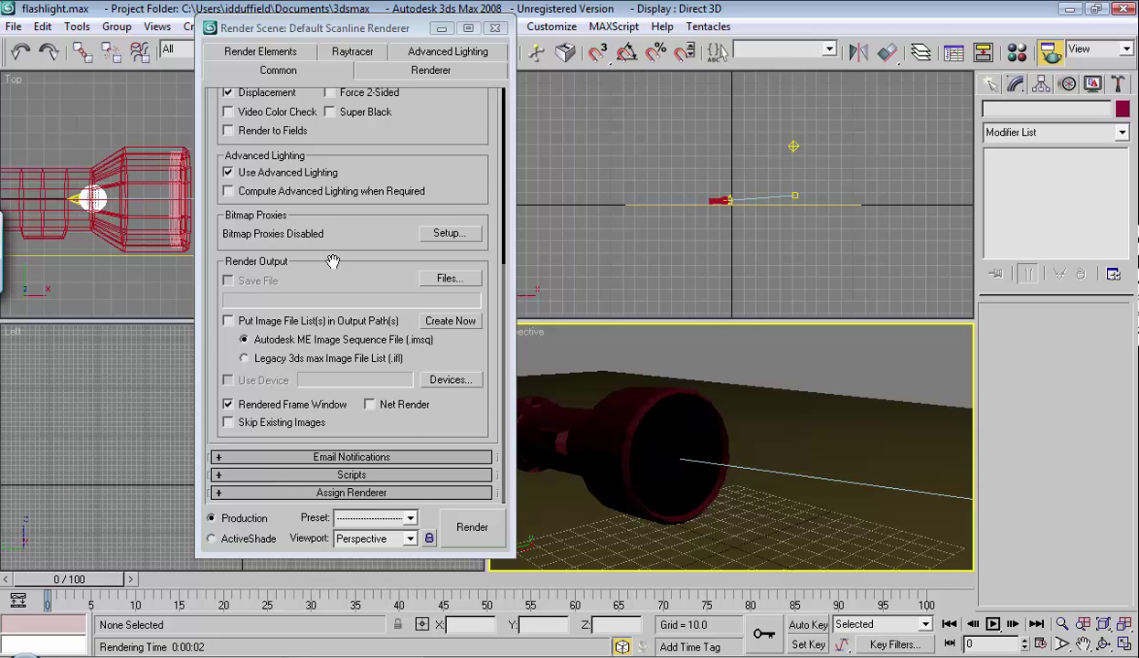
left_click(450, 279)
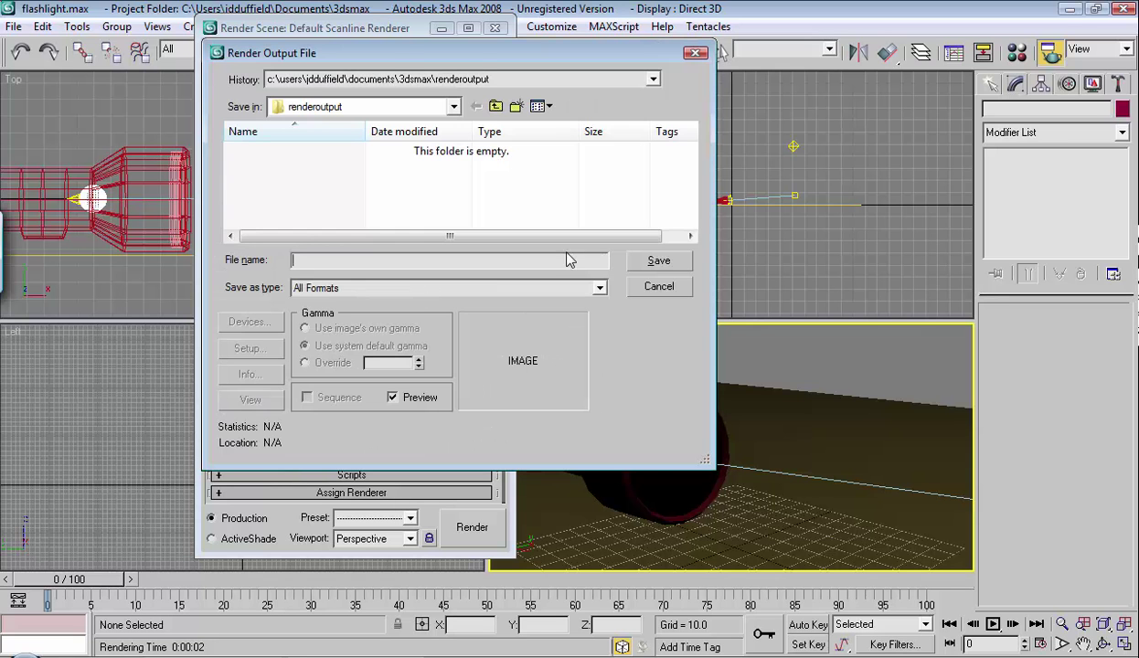
Point the render output to the Desktop and name the file FINAL_LIGHT.
left_click(658, 286)
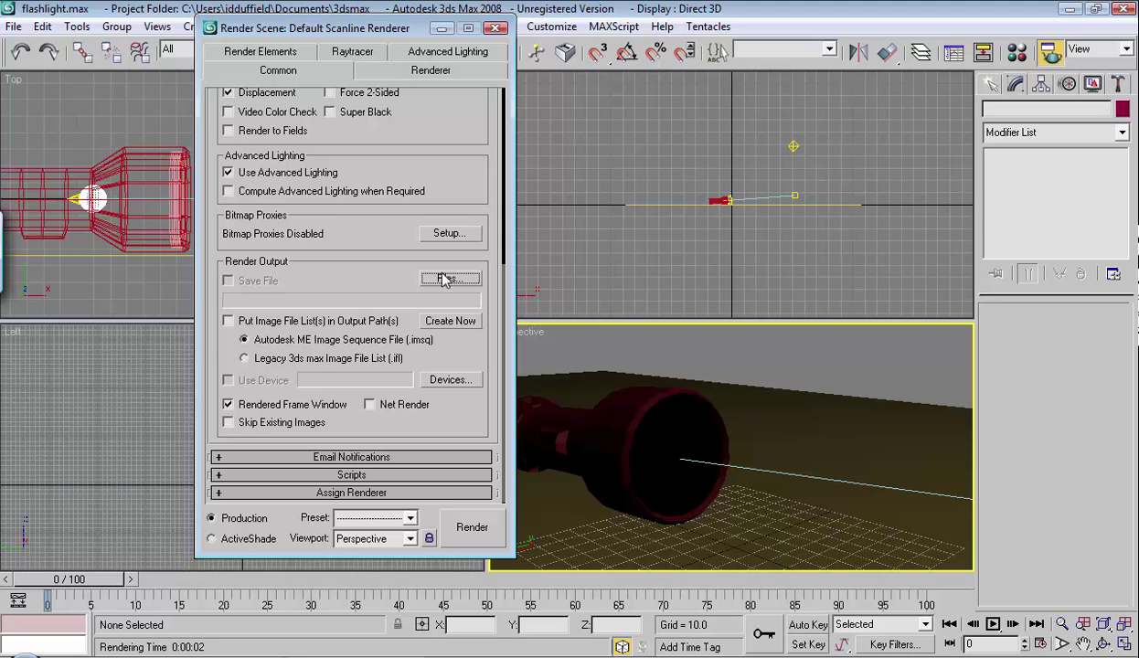
left_click(468, 281)
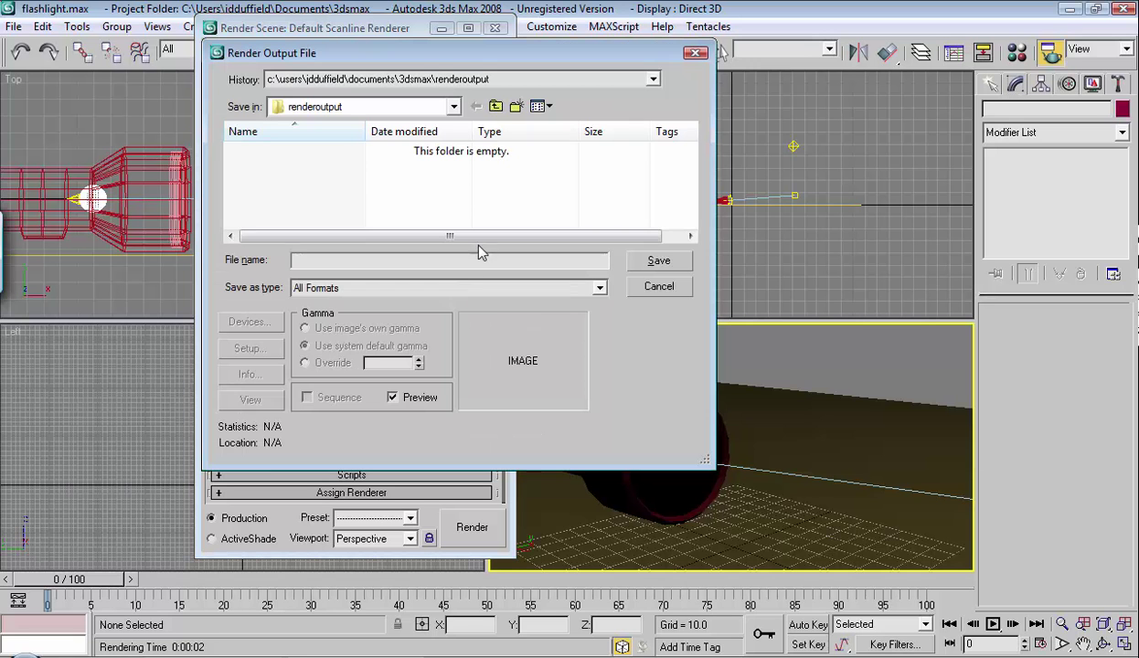
left_click(443, 108)
left_click(304, 126)
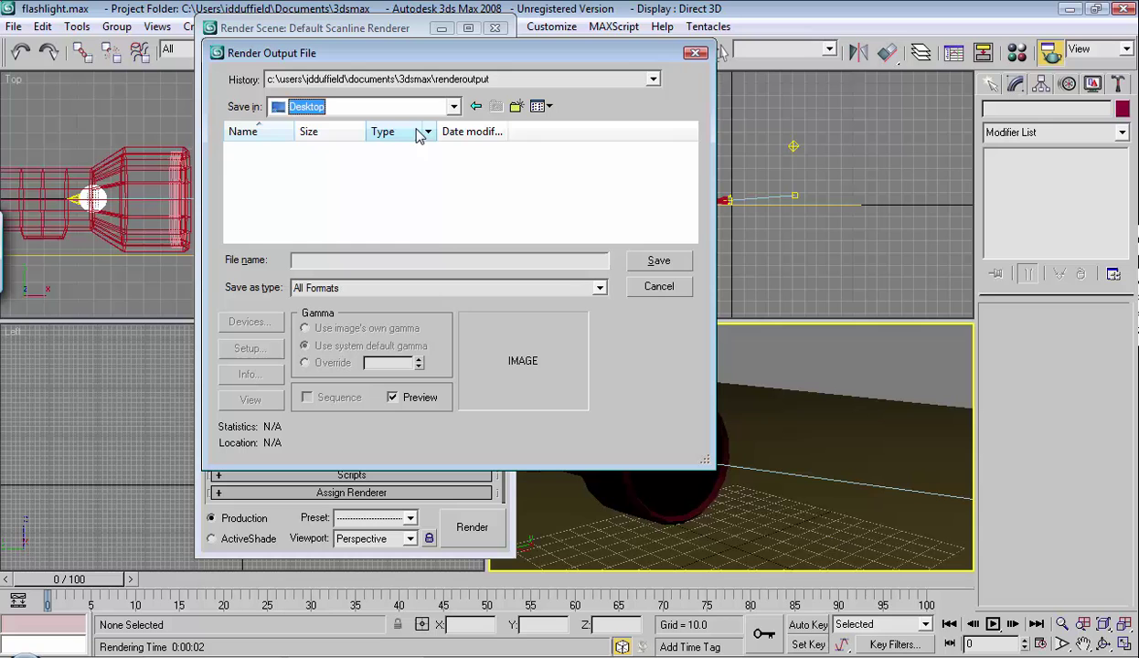
left_click(352, 262)
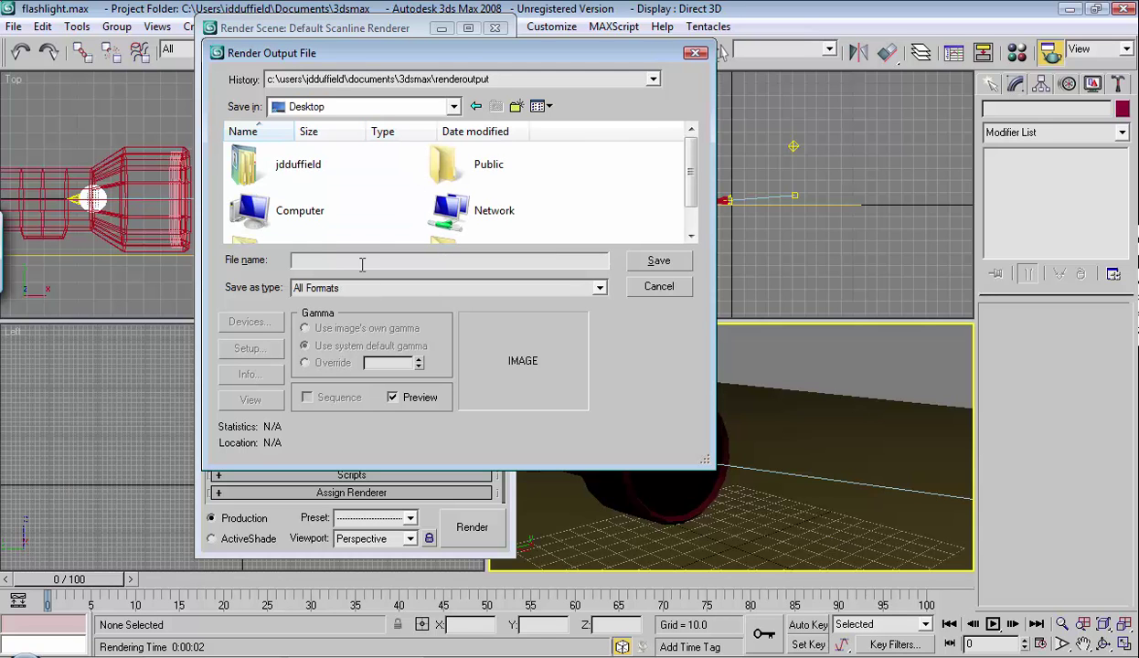
type("FINAL_LIGHT")
Save as JPEG at quality 75 and render the final image.
left_click(578, 287)
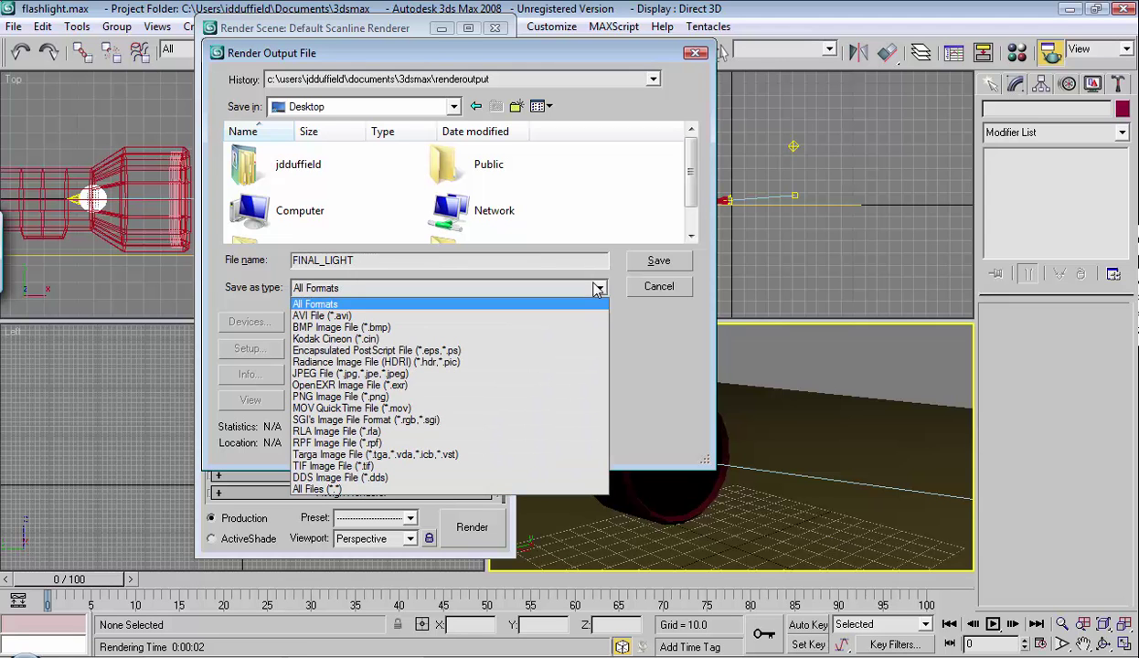
left_click(407, 373)
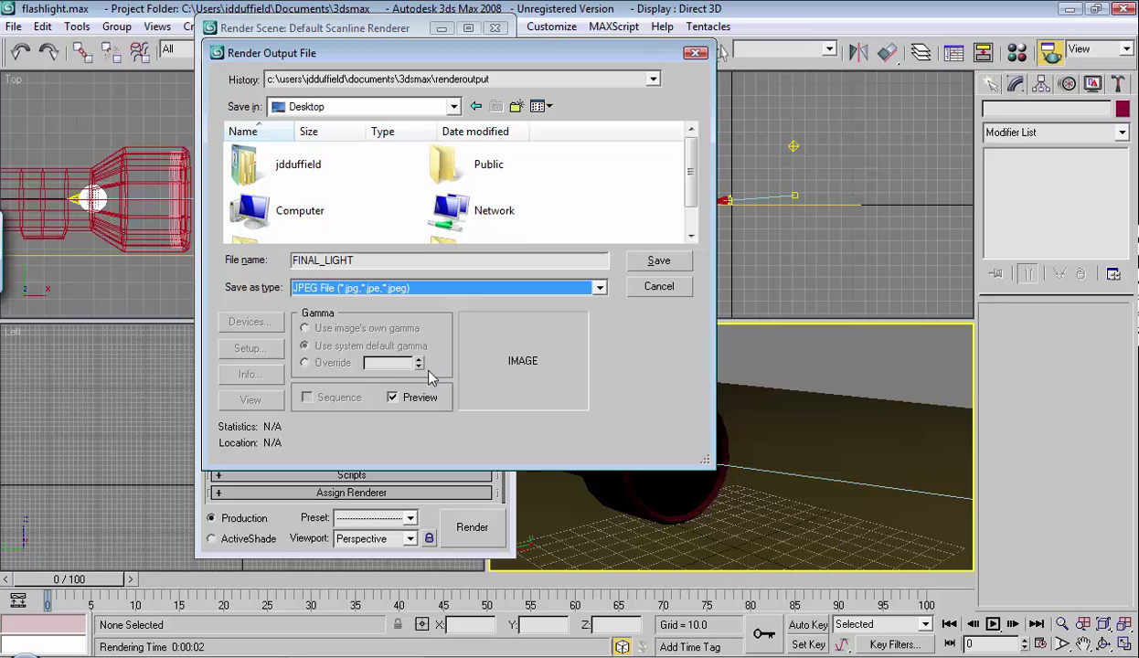
left_click(656, 261)
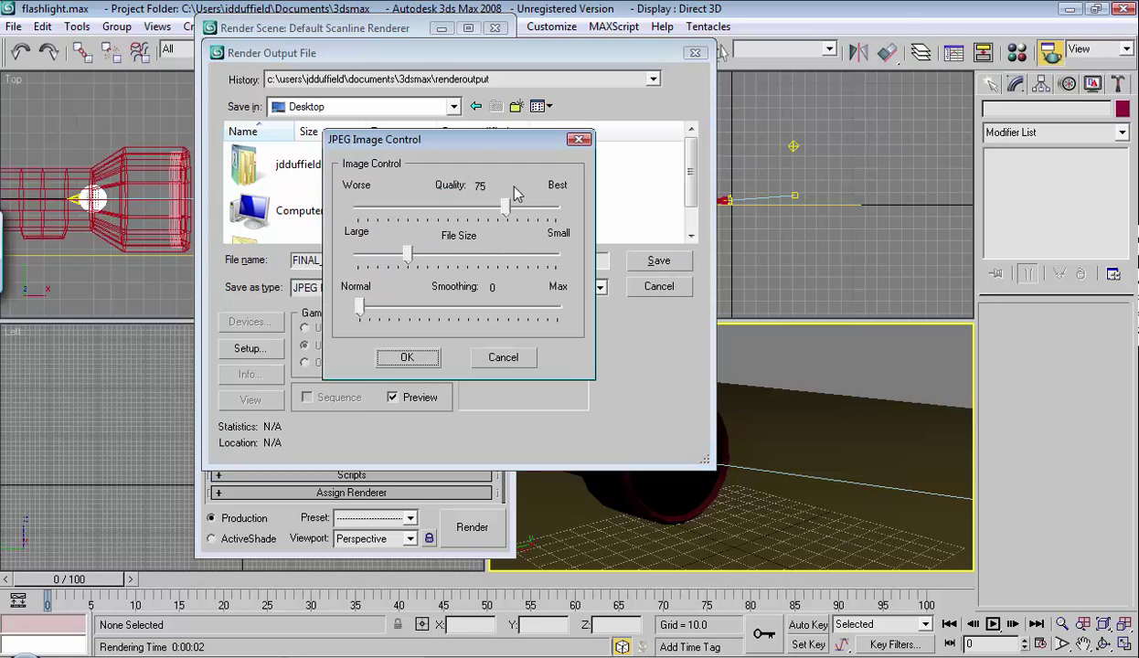
left_click(407, 357)
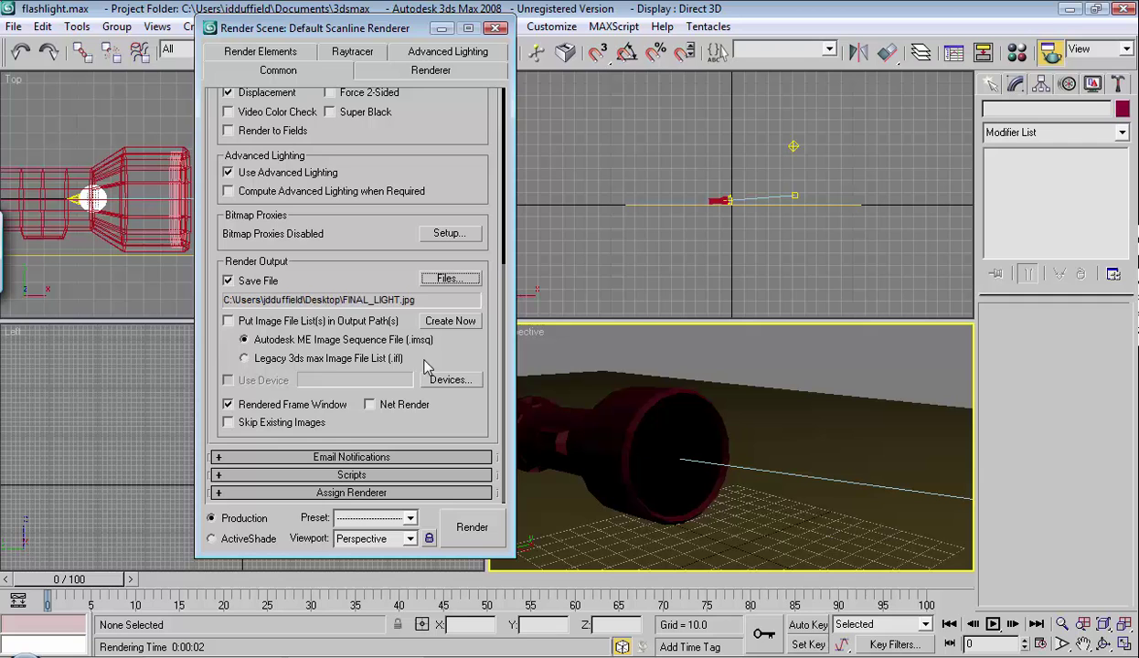
left_click(471, 527)
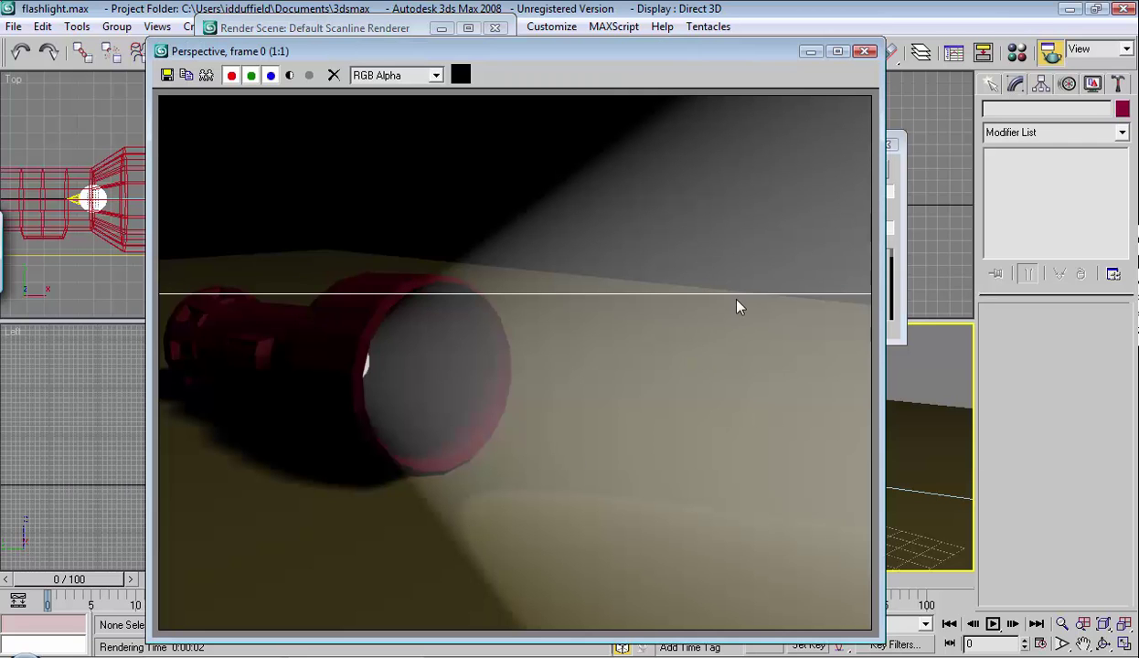
Close the render, minimize 3ds Max, and open the desktop's FINAL_LIGHT.jpg.
left_click(864, 51)
left_click(1071, 9)
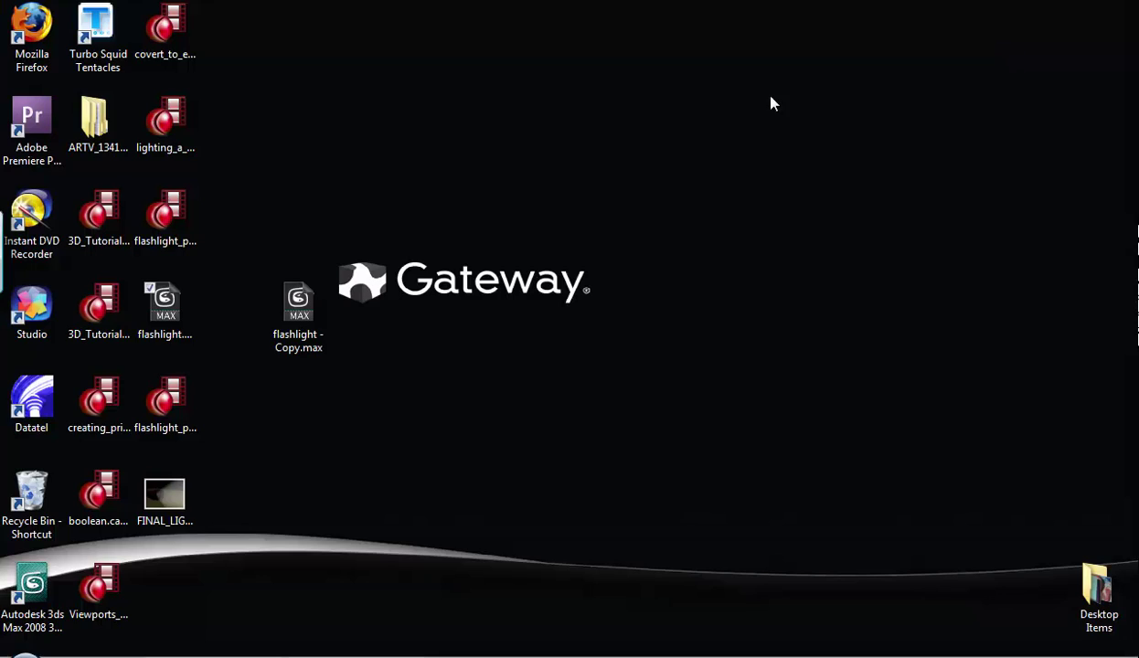
left_click(170, 494)
double_click(170, 493)
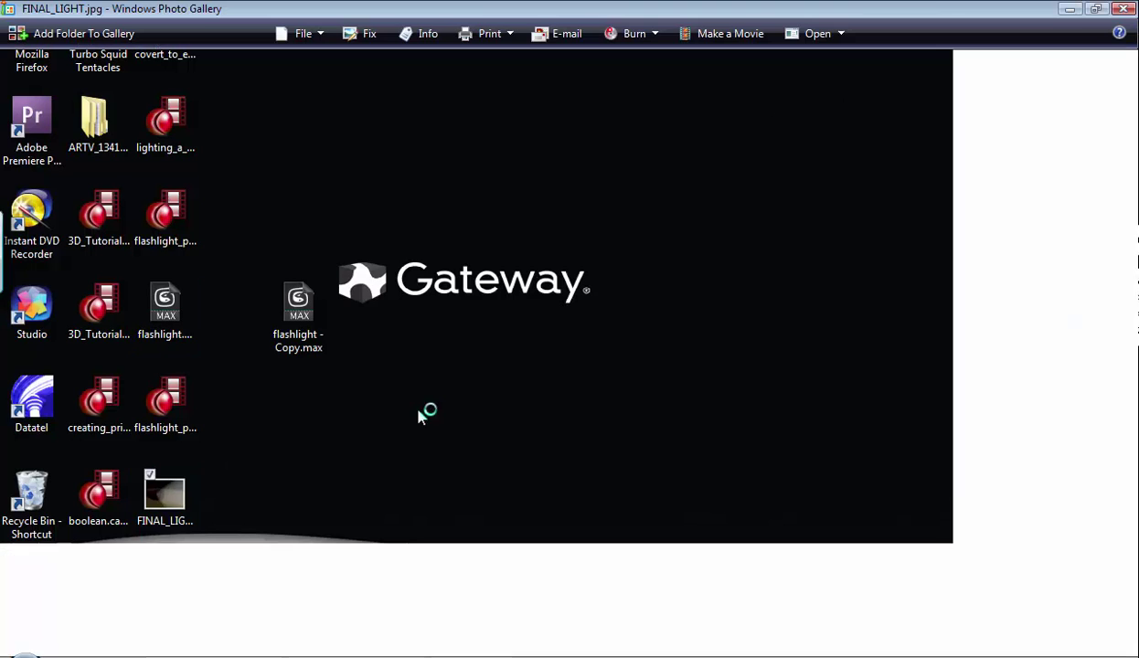